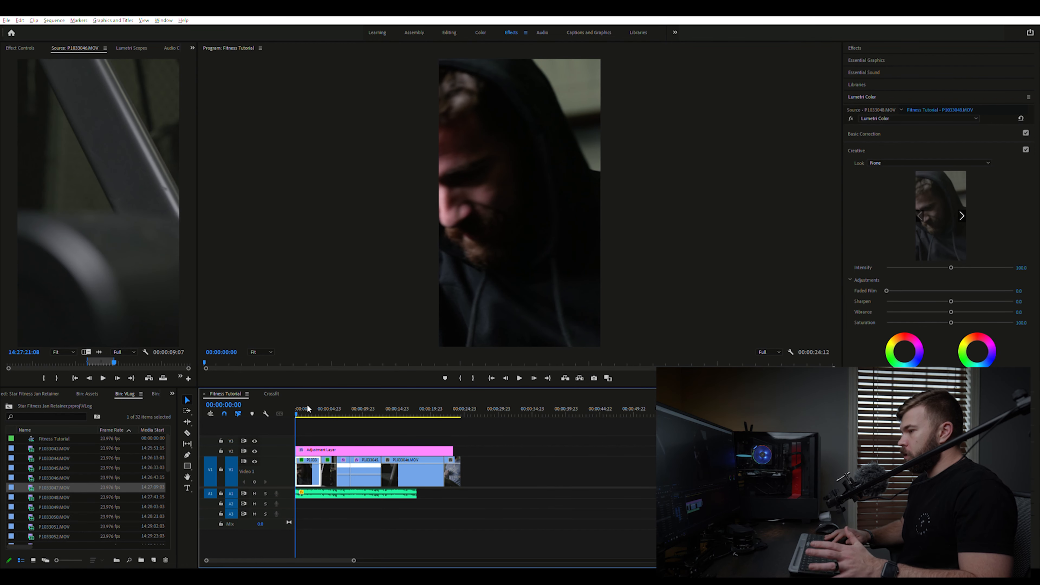
- Play the edit through to the end of the music at 00:00:18:00 and return to the sequence start
{"action": "key", "text": "space"}
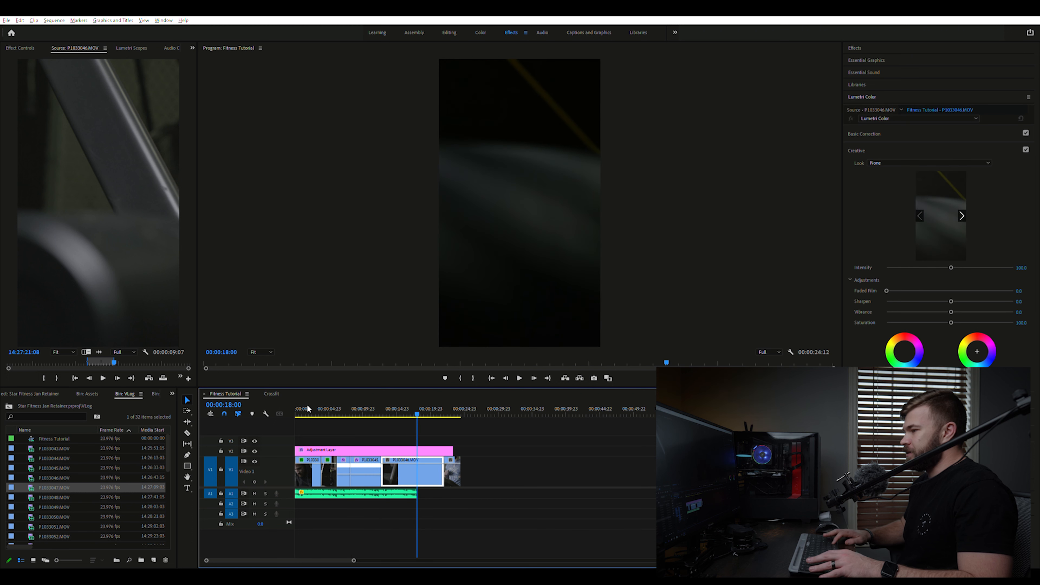
{"action": "key", "text": "Up"}
{"action": "key", "text": "Up"}
{"action": "key", "text": "Up"}
{"action": "key", "text": "Up"}
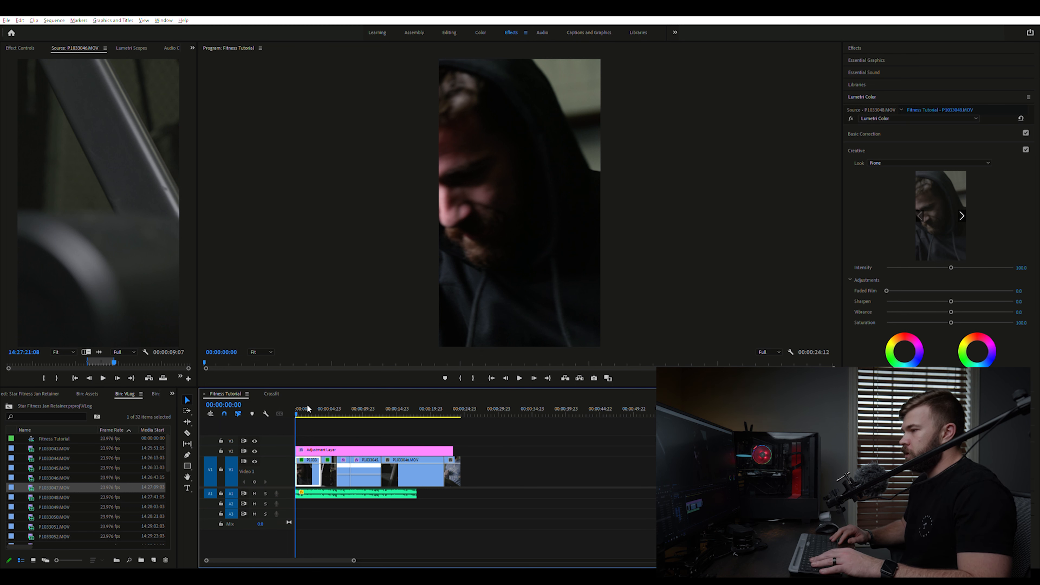
- Review the cuts in the sequence by jumping from one edit point to the next, up to the second clip
{"action": "key", "text": "Down"}
{"action": "key", "text": "Down"}
{"action": "key", "text": "Down"}
{"action": "key", "text": "Down"}
{"action": "key", "text": "Down"}
{"action": "key", "text": "Down"}
{"action": "key", "text": "Up"}
{"action": "key", "text": "Up"}
{"action": "key", "text": "Home"}
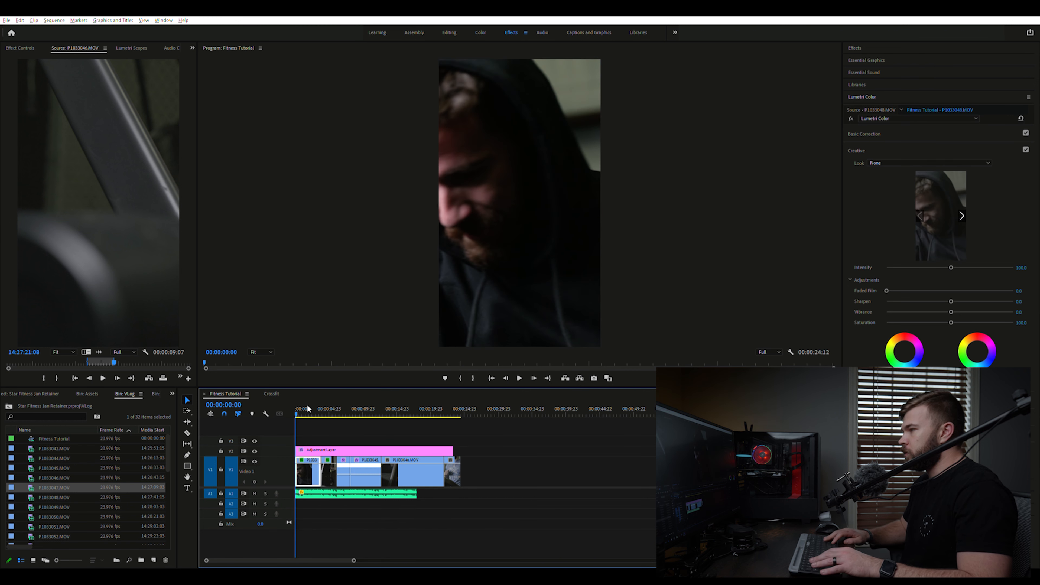
{"action": "key", "text": "Down"}
{"action": "key", "text": "Down"}
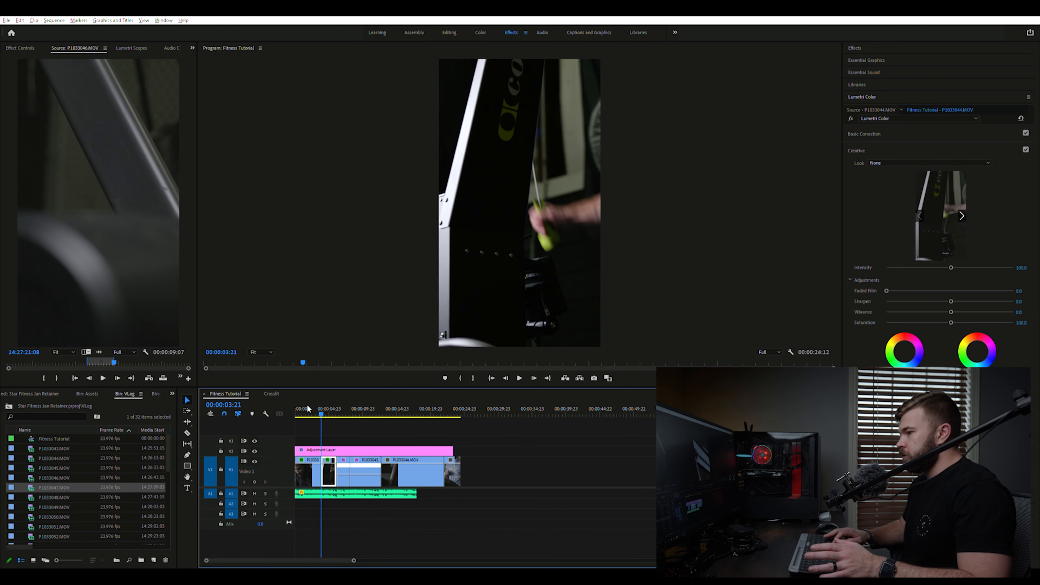
- Inspect the Lumetri look on the adjustment layer and then the settings of the first clip
{"action": "key", "text": "Up"}
{"action": "key", "text": "Up"}
{"action": "left_click", "coordinate": [352, 450]}
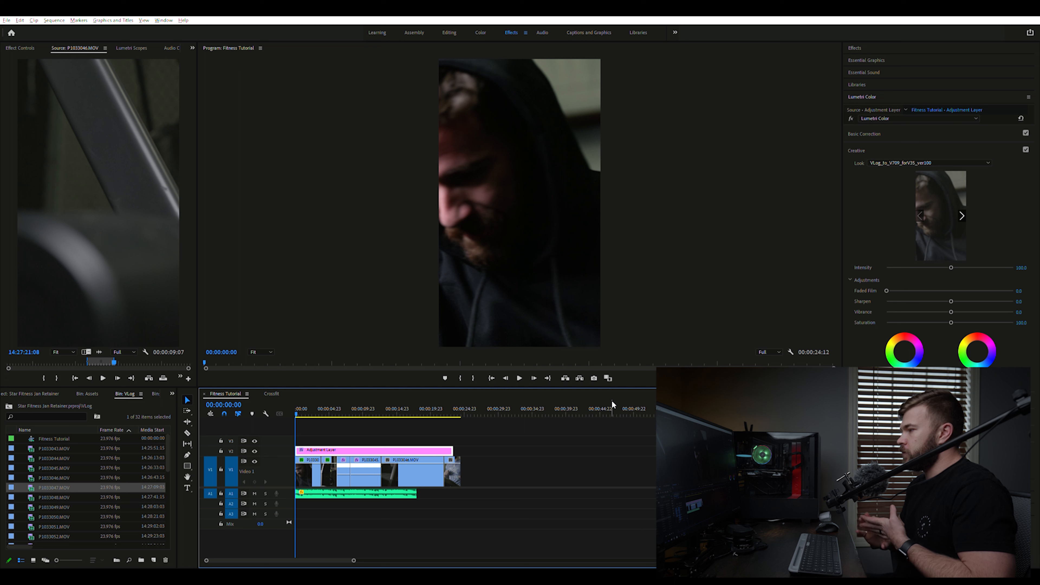
{"action": "left_click", "coordinate": [307, 470]}
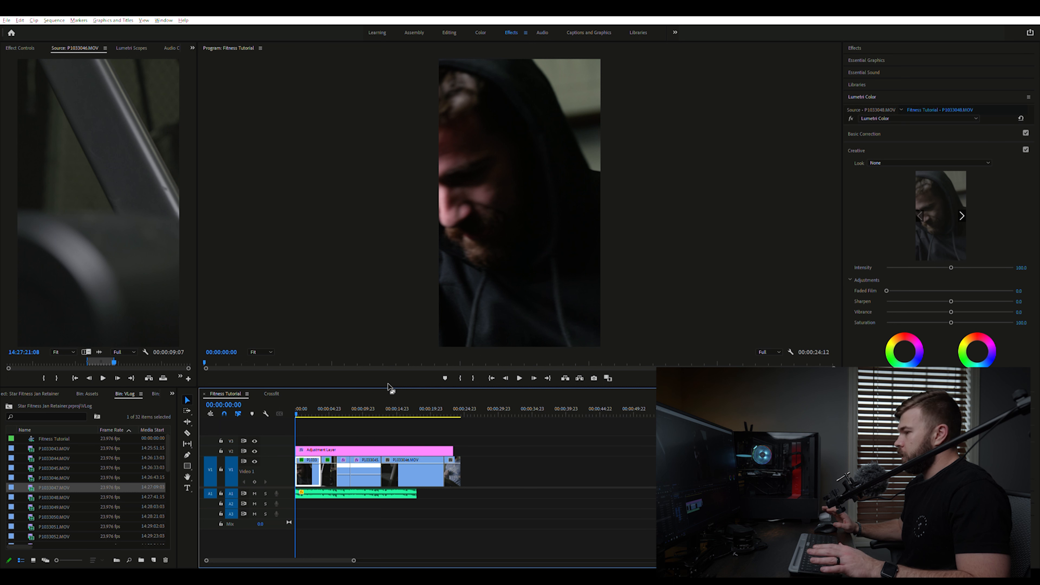
- Play the whole sequence from the start and replay its opening clip to check the first transition
{"action": "key", "text": "space"}
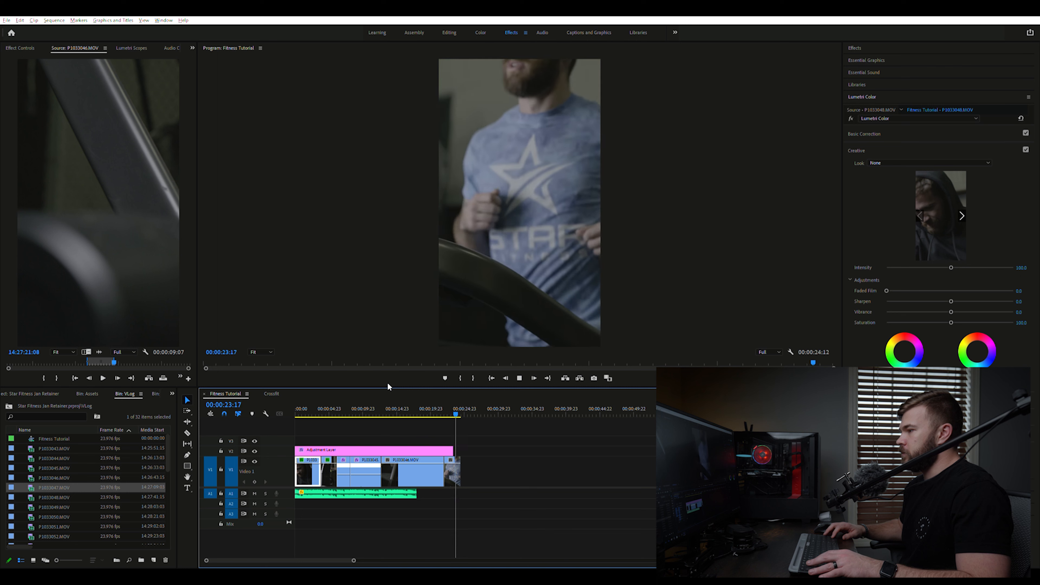
{"action": "key", "text": "Home"}
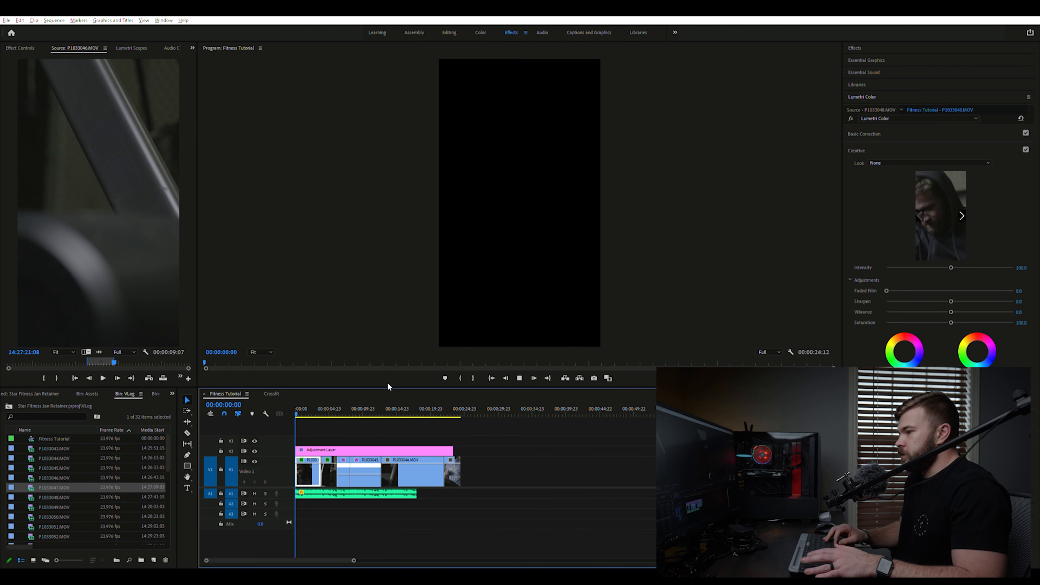
{"action": "key", "text": "space"}
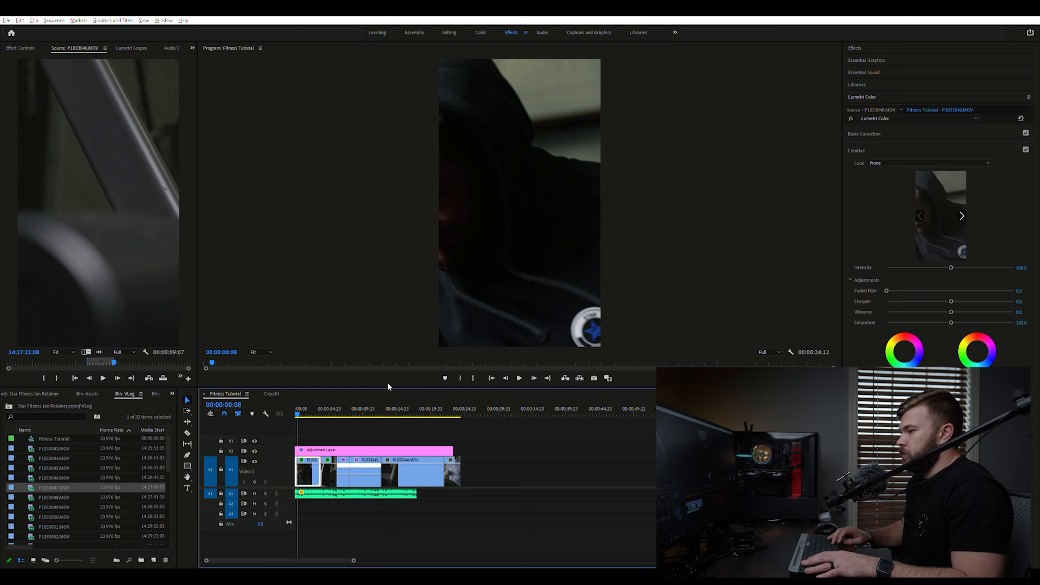
{"action": "key", "text": "Home"}
{"action": "key", "text": "space"}
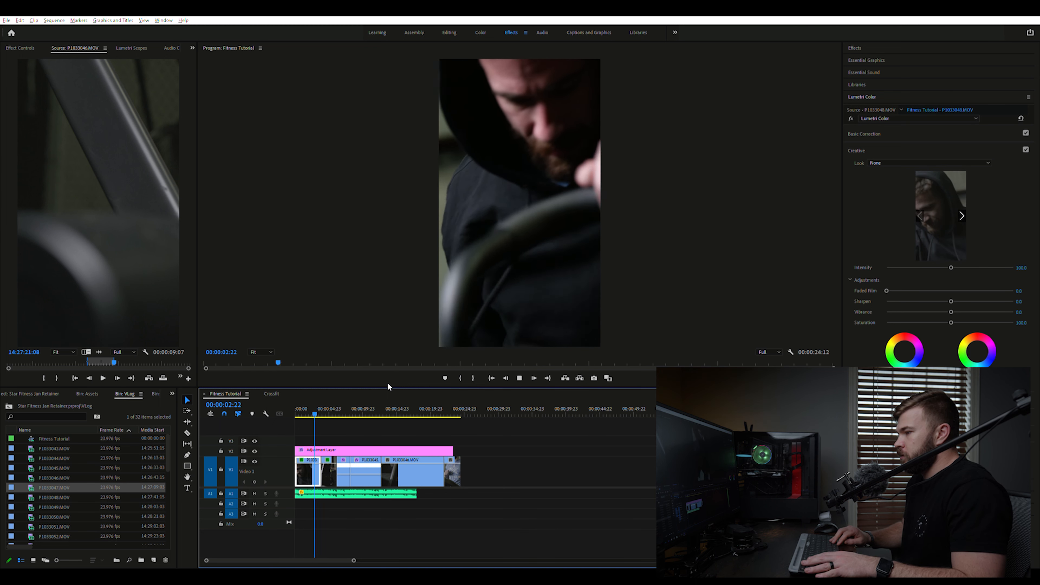
{"action": "key", "text": "space"}
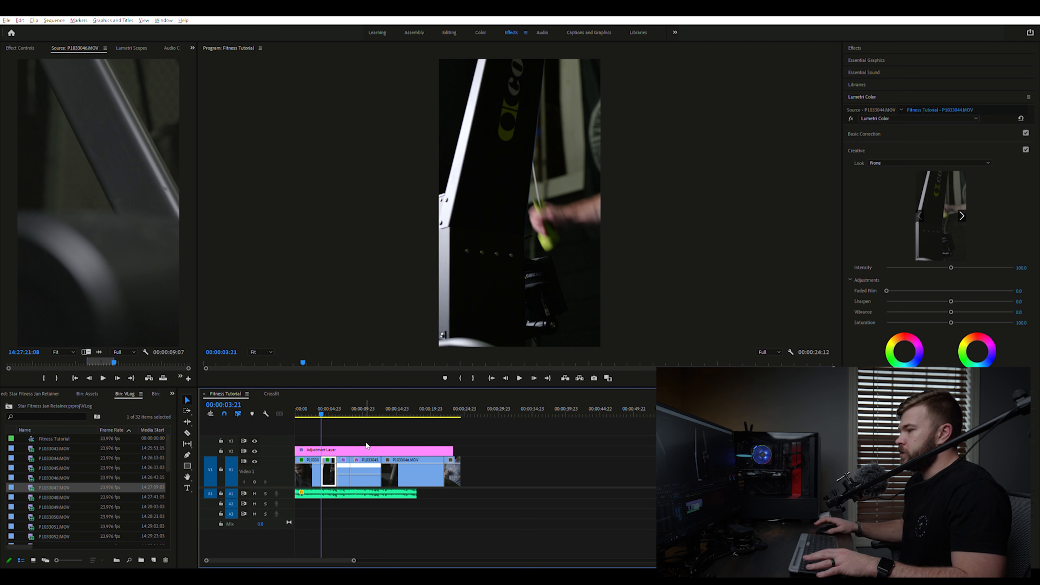
- Move the clips following P1033043.MOV to the music's end at 00:00:18:00 and extend P1033043.MOV to about 00:00:10
{"action": "key", "text": "space"}
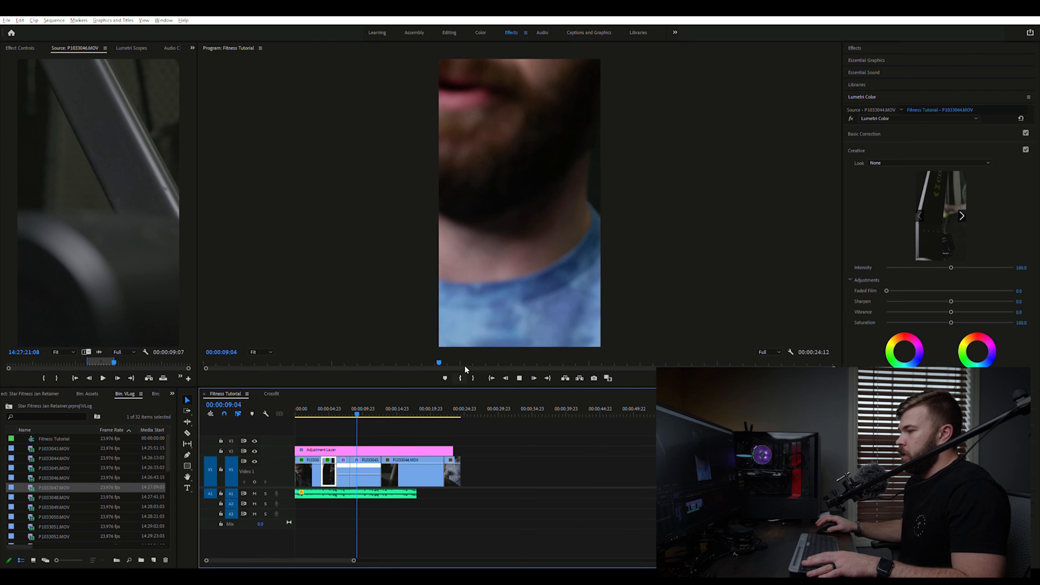
{"action": "key", "text": "space"}
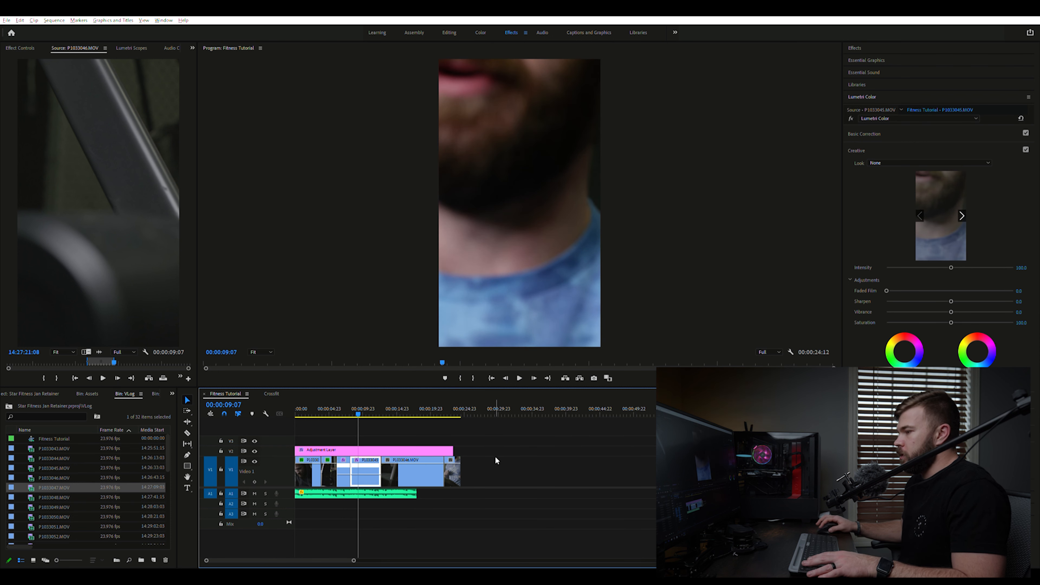
{"action": "left_click_drag", "start_coordinate": [387, 474], "coordinate": [442, 469]}
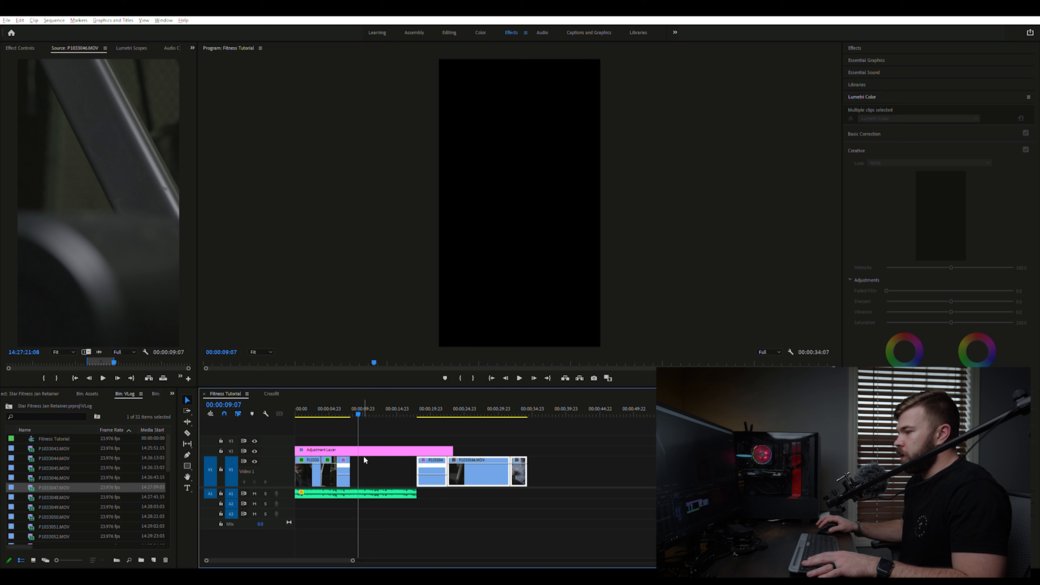
{"action": "left_click_drag", "start_coordinate": [363, 462], "coordinate": [366, 462]}
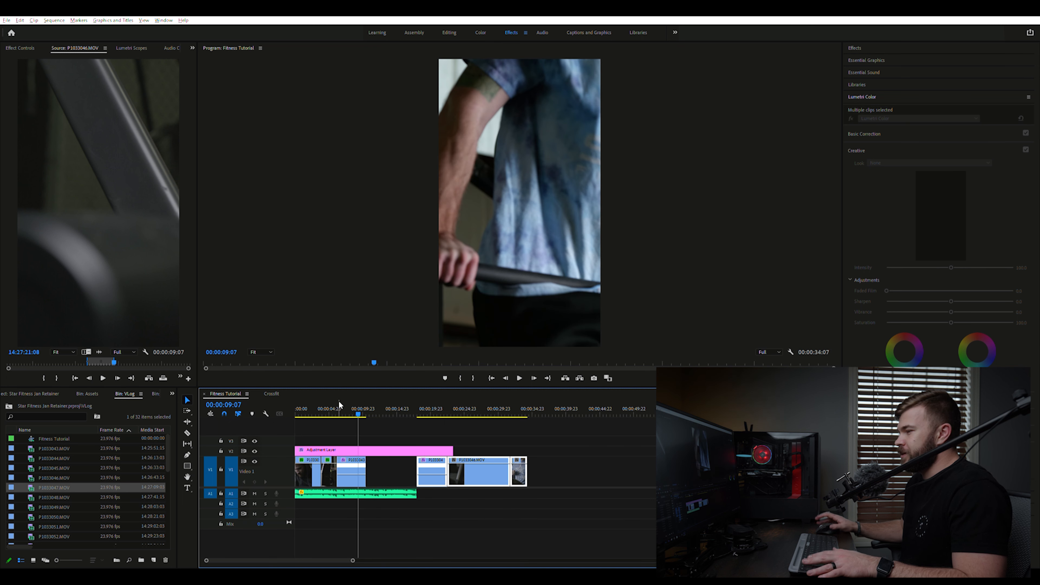
- Play the transition from the second clip through the extended P1033043.MOV, and select that clip
{"action": "left_click", "coordinate": [335, 405]}
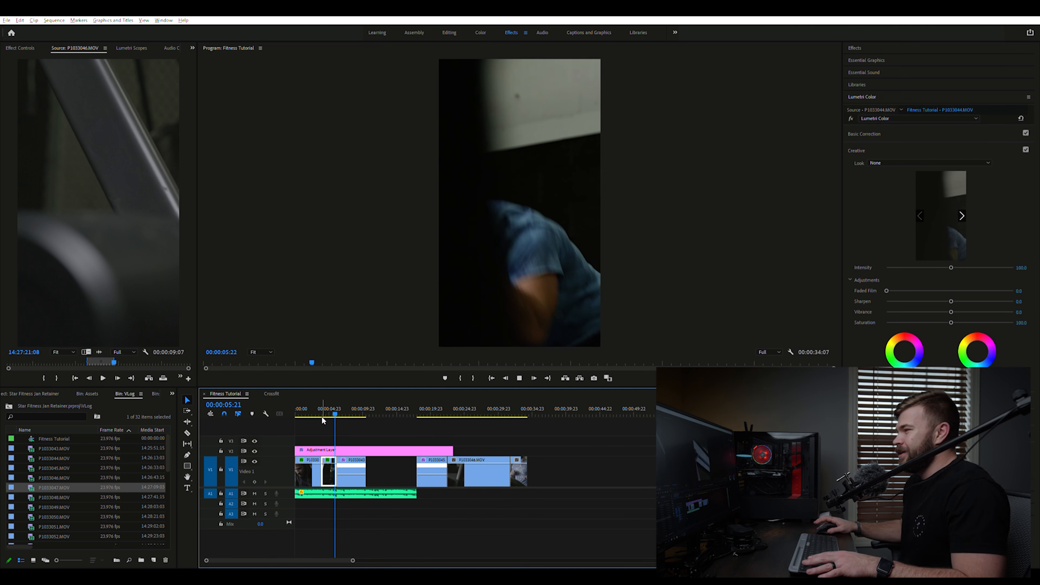
{"action": "key", "text": "space"}
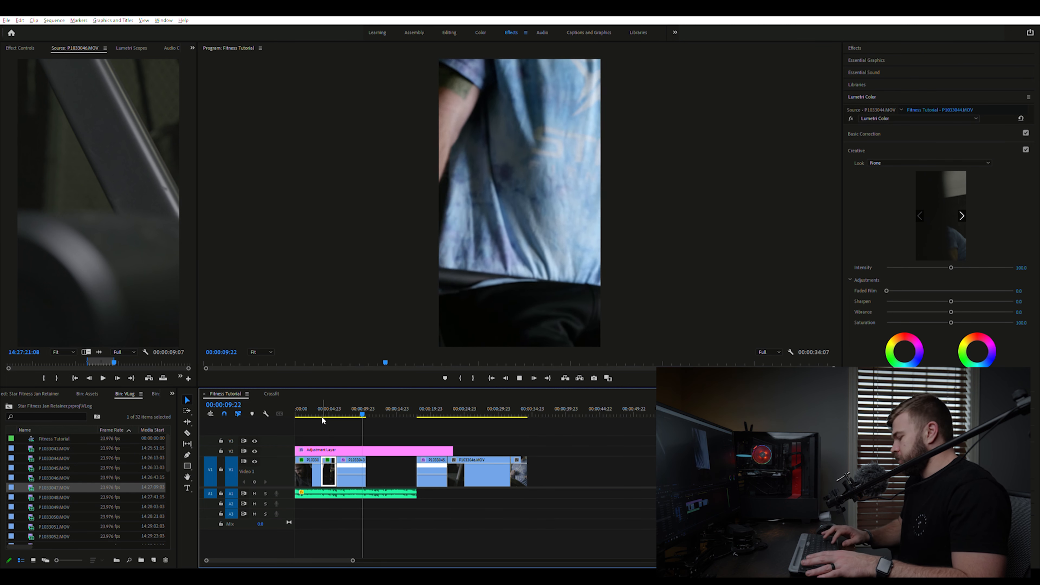
{"action": "left_click", "coordinate": [344, 456]}
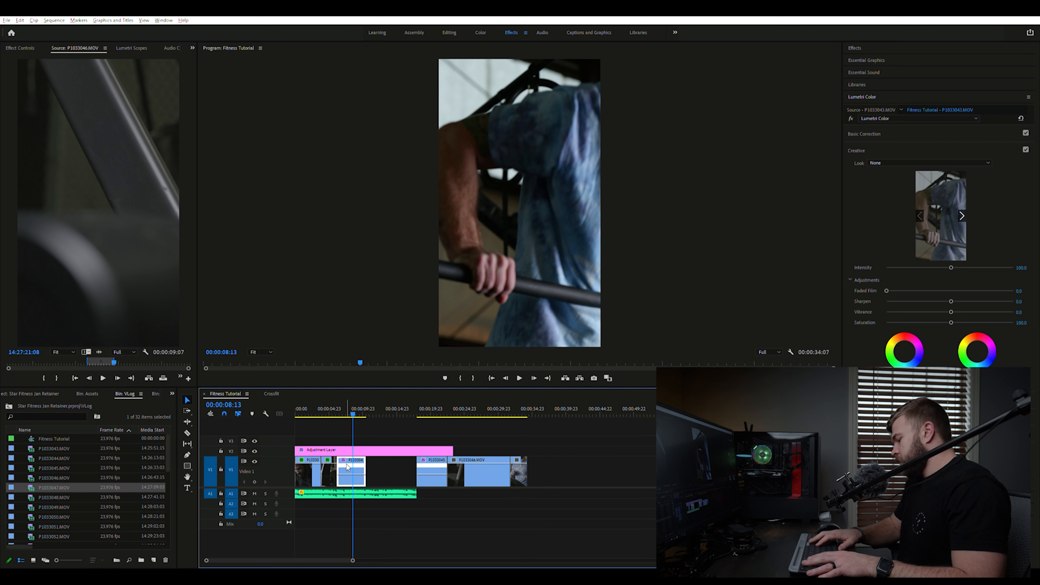
- Activate the Pen tool and enlarge the Video 1 track so the speed line of P1033043.MOV is easy to edit
{"action": "key", "text": "p"}
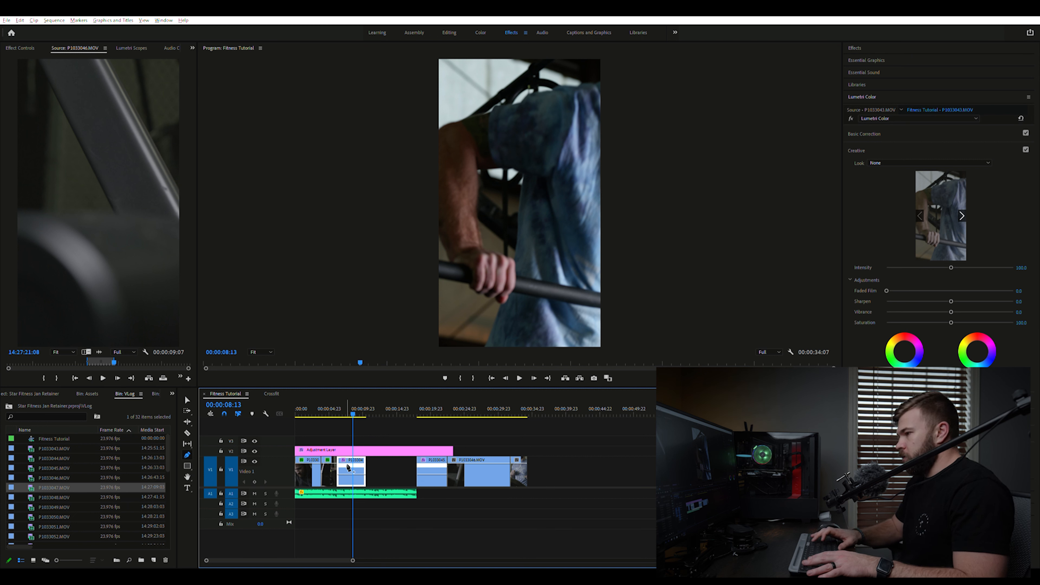
{"action": "key", "text": "equal"}
{"action": "key", "text": "equal"}
{"action": "key", "text": "equal"}
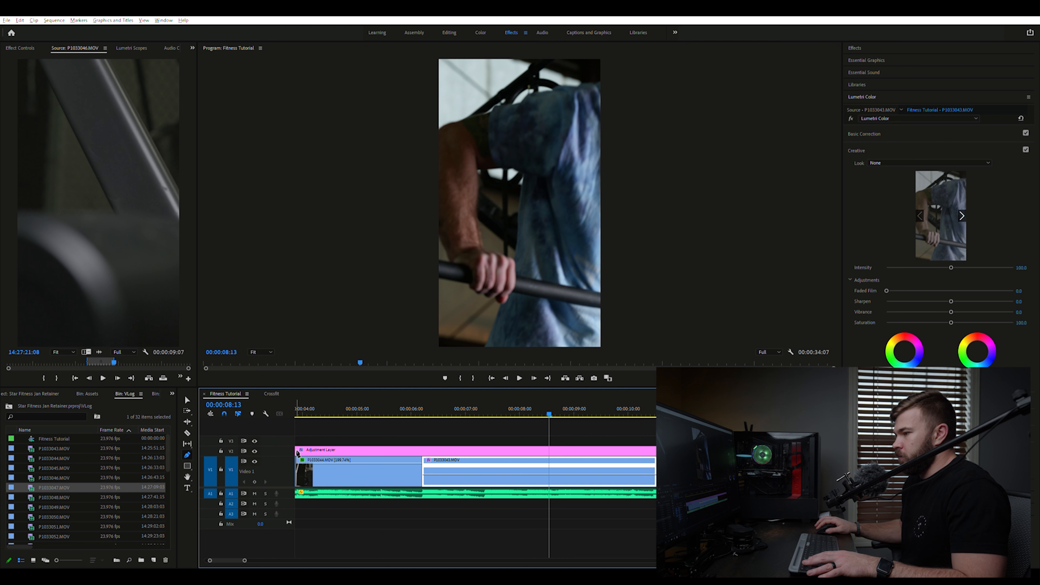
{"action": "left_click_drag", "start_coordinate": [286, 455], "coordinate": [286, 436]}
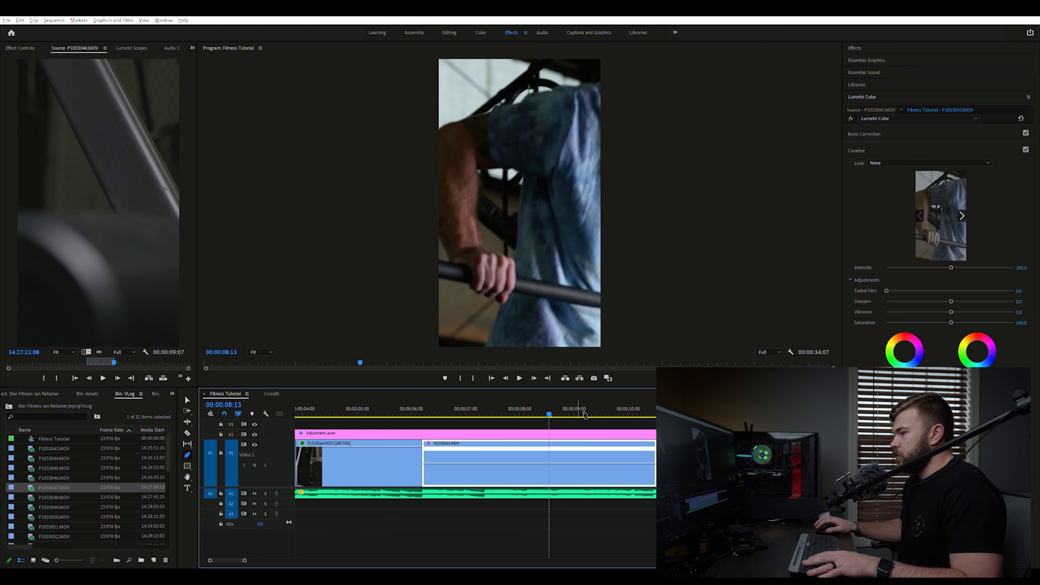
- Add a speed keyframe to P1033043.MOV at 00:00:07:10, locating the frame by playback and frame stepping
{"action": "left_click", "coordinate": [411, 411]}
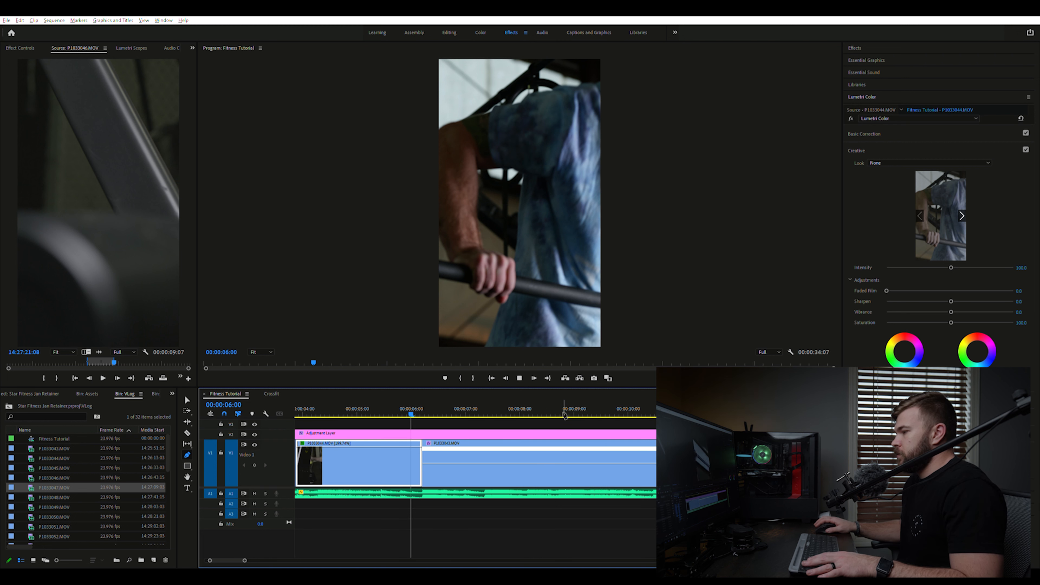
{"action": "key", "text": "space"}
{"action": "key", "text": "space"}
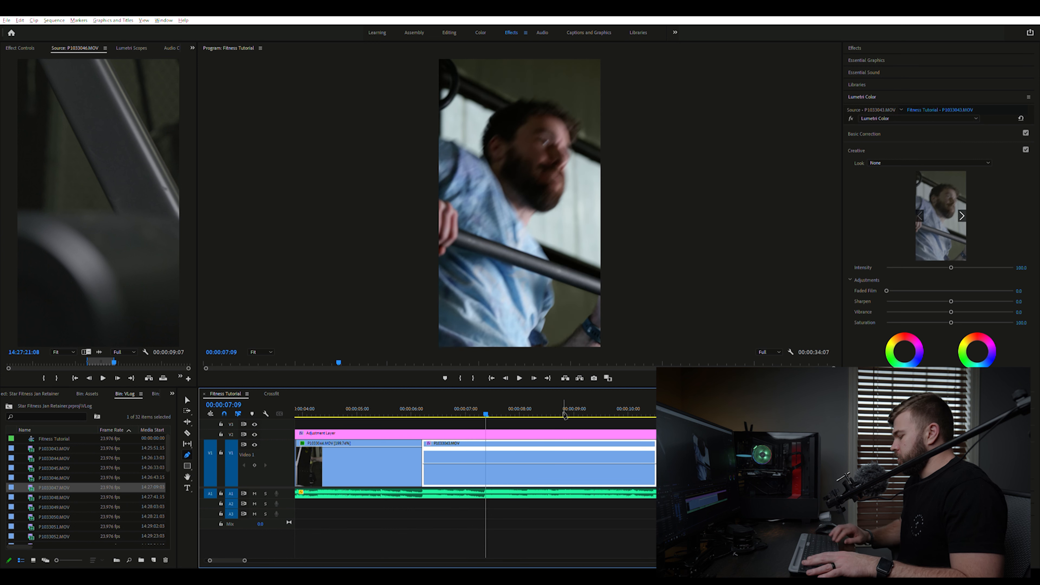
{"action": "key", "text": "Right"}
{"action": "key", "text": "Right"}
{"action": "key", "text": "Left"}
{"action": "key", "text": "Left"}
{"action": "key", "text": "Left"}
{"action": "key", "text": "Left"}
{"action": "key", "text": "Left"}
{"action": "key", "text": "Left"}
{"action": "key", "text": "Left"}
{"action": "key", "text": "Left"}
{"action": "key", "text": "Left"}
{"action": "key", "text": "Left"}
{"action": "key", "text": "Left"}
{"action": "key", "text": "Left"}
{"action": "key", "text": "Left"}
{"action": "key", "text": "Left"}
{"action": "key", "text": "Left"}
{"action": "key", "text": "Left"}
{"action": "key", "text": "Left"}
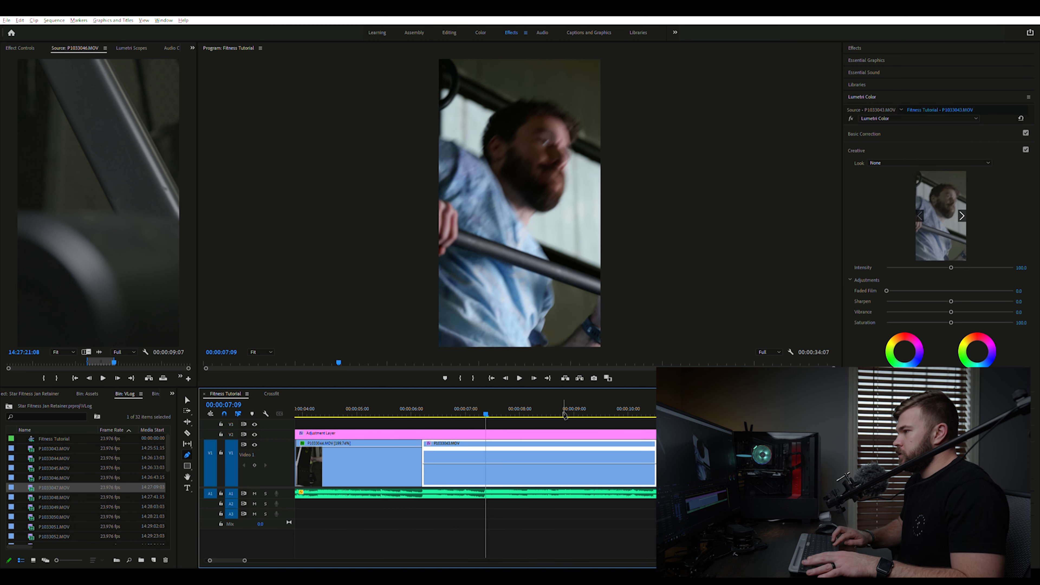
{"action": "key", "text": "Right"}
{"action": "key", "text": "Right"}
{"action": "key", "text": "Right"}
{"action": "key", "text": "Right"}
{"action": "key", "text": "Right"}
{"action": "key", "text": "Right"}
{"action": "key", "text": "Right"}
{"action": "key", "text": "Right"}
{"action": "key", "text": "Right"}
{"action": "key", "text": "Right"}
{"action": "key", "text": "Right"}
{"action": "key", "text": "Right"}
{"action": "key", "text": "Right"}
{"action": "key", "text": "Right"}
{"action": "key", "text": "Right"}
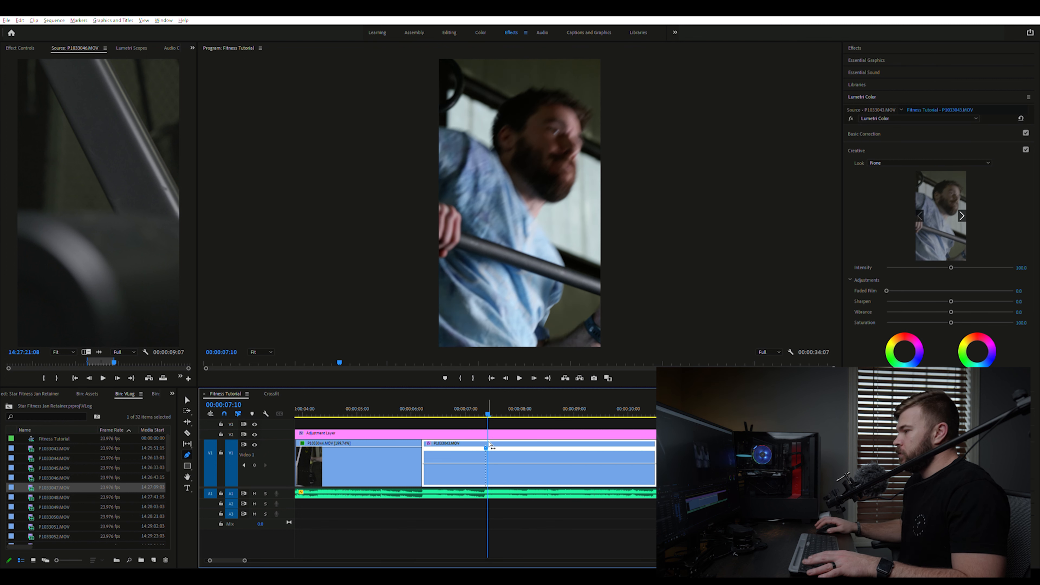
{"action": "left_click", "coordinate": [489, 443]}
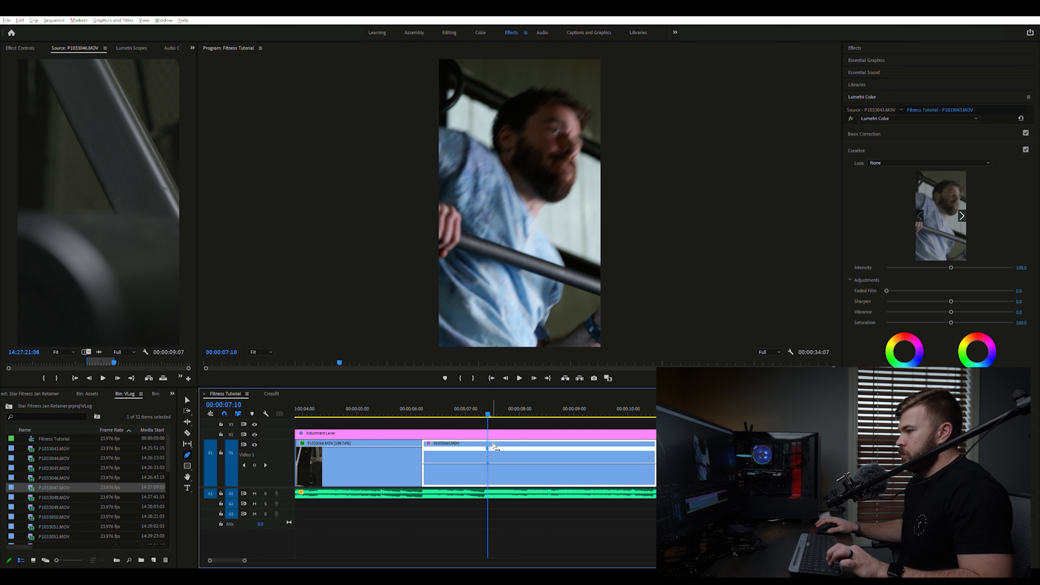
- Split the speed keyframe into a short ramp and raise the speed of P1033043.MOV after it
{"action": "left_click_drag", "start_coordinate": [489, 443], "coordinate": [496, 445]}
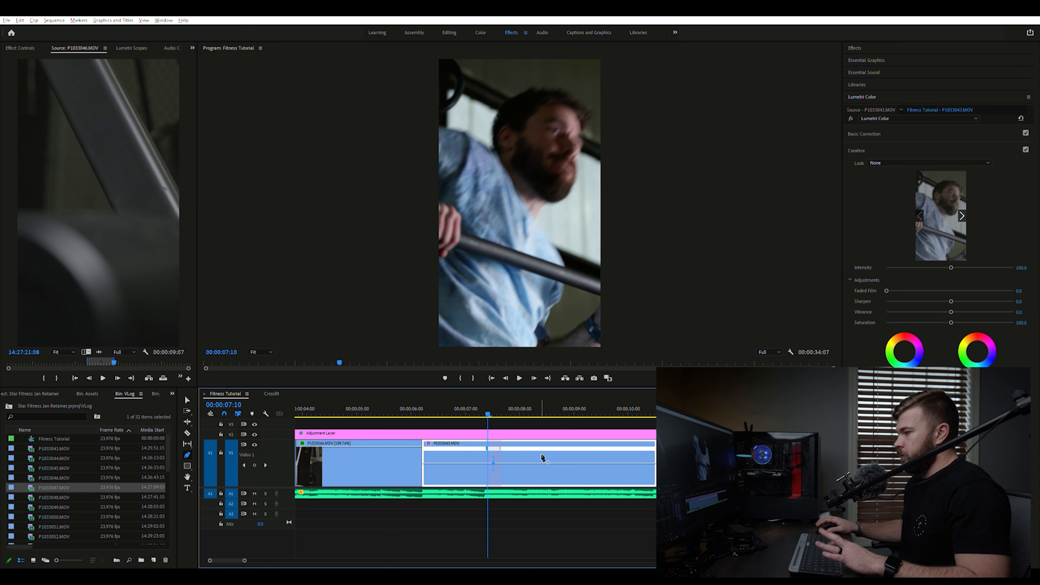
{"action": "key", "text": "v"}
{"action": "left_click_drag", "start_coordinate": [545, 454], "coordinate": [545, 445]}
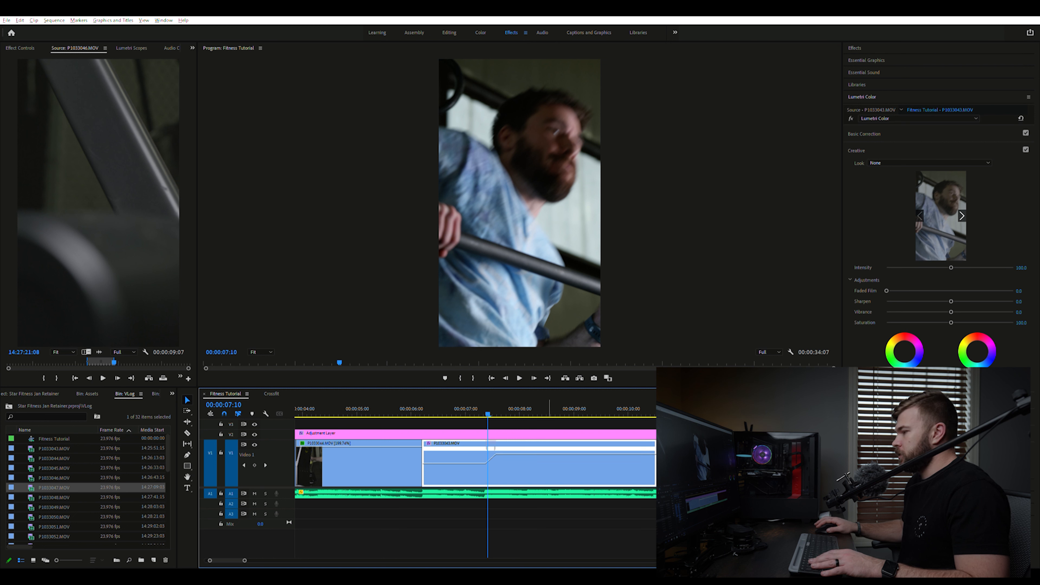
- Preview the speed ramp, then move it earlier in P1033043.MOV and widen it so it ends at about 00:00:06:20
{"action": "left_click", "coordinate": [421, 410]}
{"action": "key", "text": "space"}
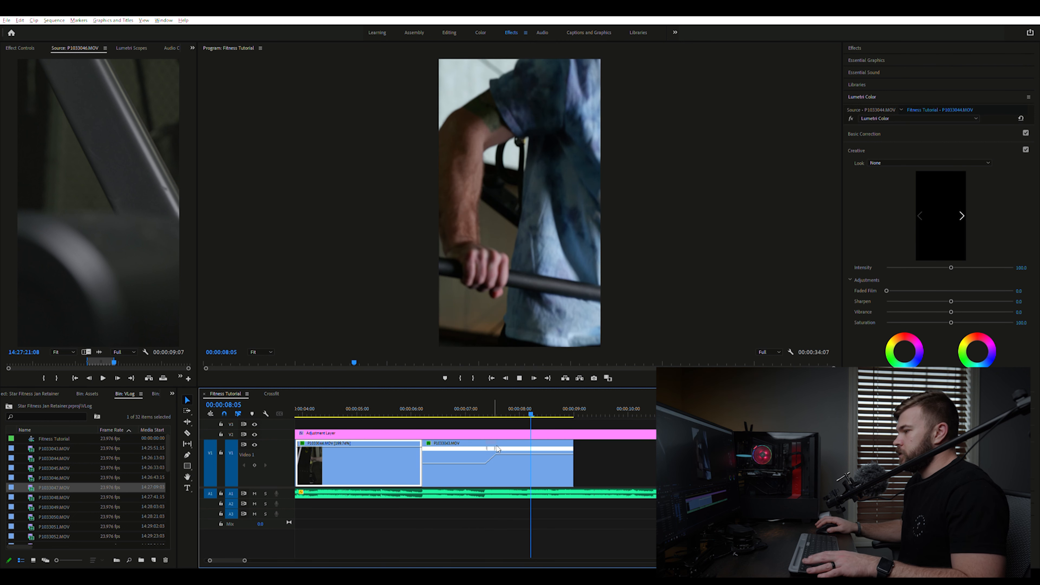
{"action": "key", "text": "space"}
{"action": "left_click_drag", "start_coordinate": [460, 443], "coordinate": [448, 444]}
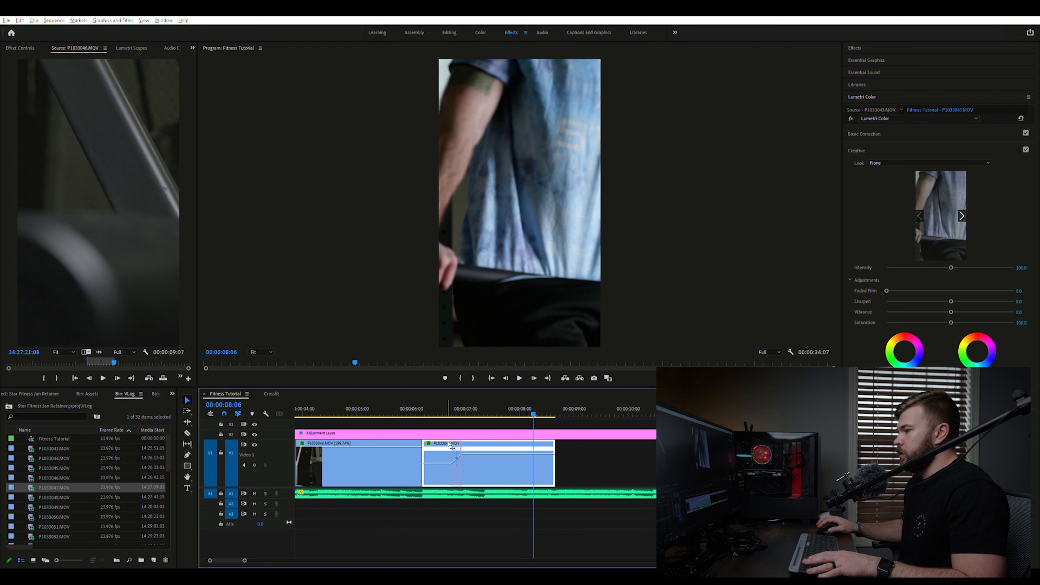
{"action": "left_click_drag", "start_coordinate": [456, 447], "coordinate": [452, 448]}
- Replay the transition into the ramped P1033043.MOV clip from about 00:00:06:02 and check the frame at 00:00:07:08
{"action": "left_click", "coordinate": [414, 405]}
{"action": "key", "text": "space"}
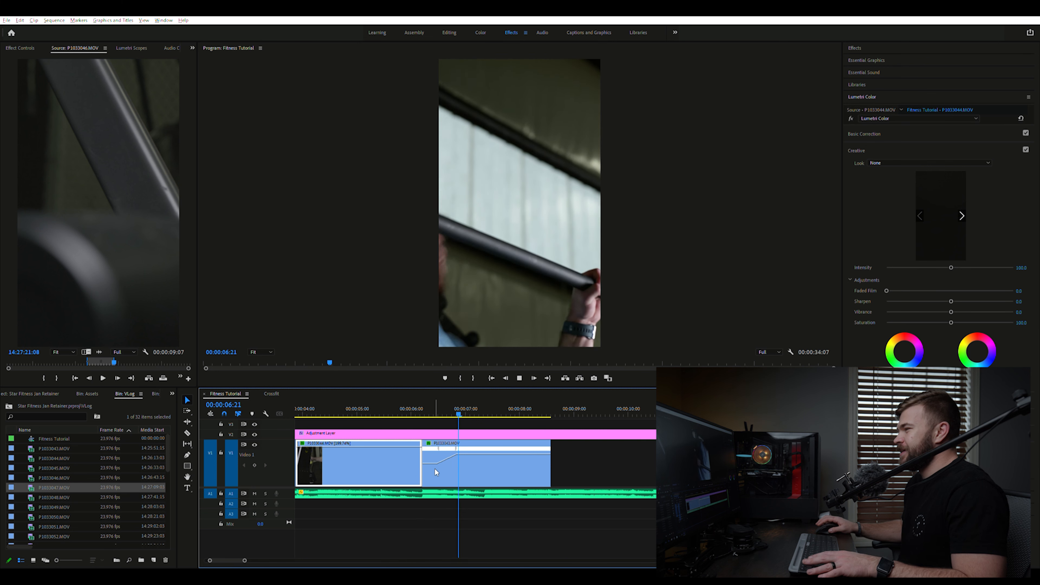
{"action": "key", "text": "space"}
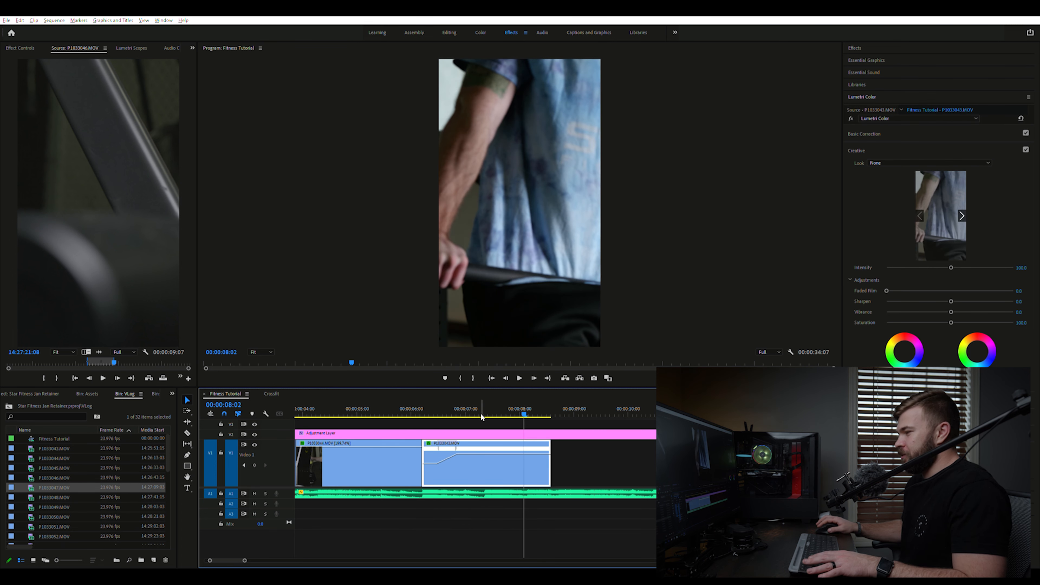
{"action": "left_click", "coordinate": [416, 406]}
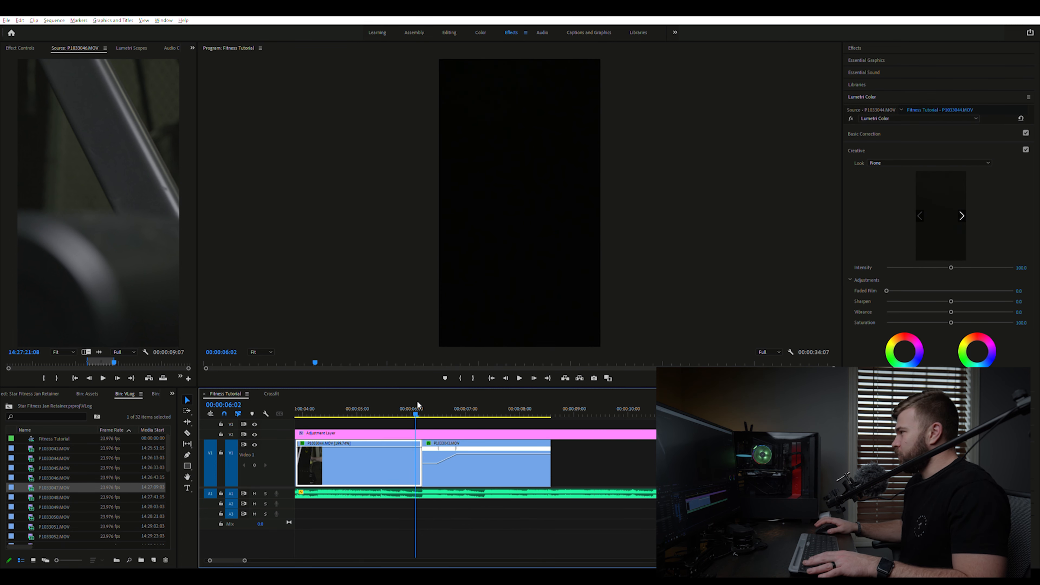
{"action": "key", "text": "space"}
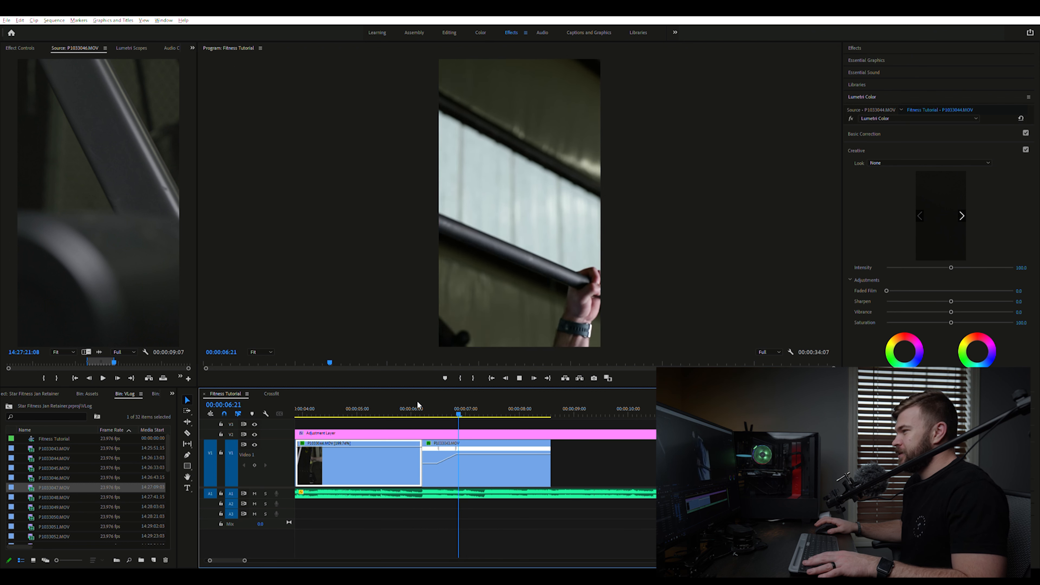
{"action": "key", "text": "space"}
{"action": "left_click", "coordinate": [484, 407]}
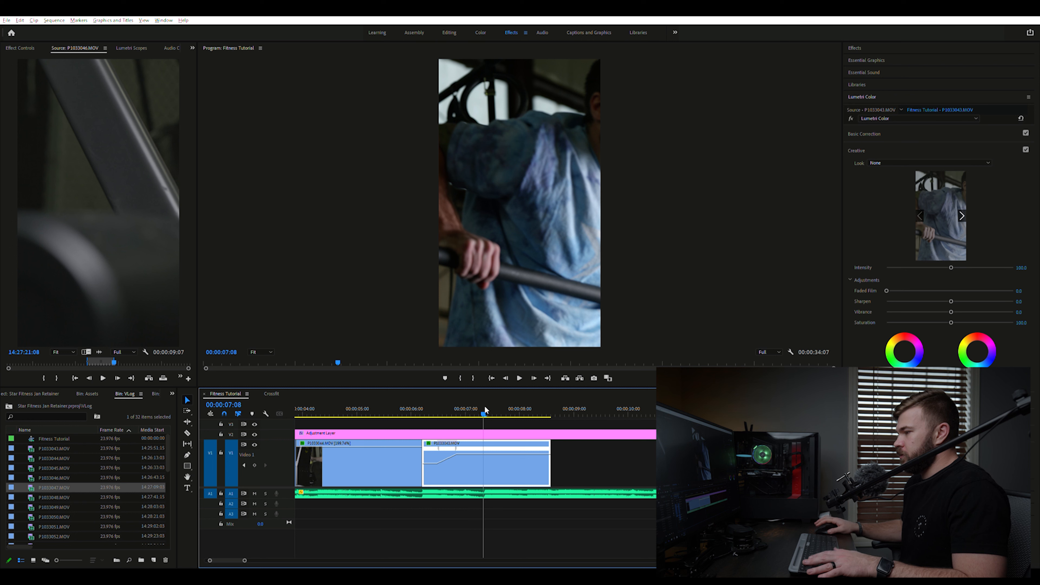
- Cut P1033043.MOV at 00:00:07:09, finding the frame by stepping, and select the part after the cut
{"action": "key", "text": "space"}
{"action": "key", "text": "space"}
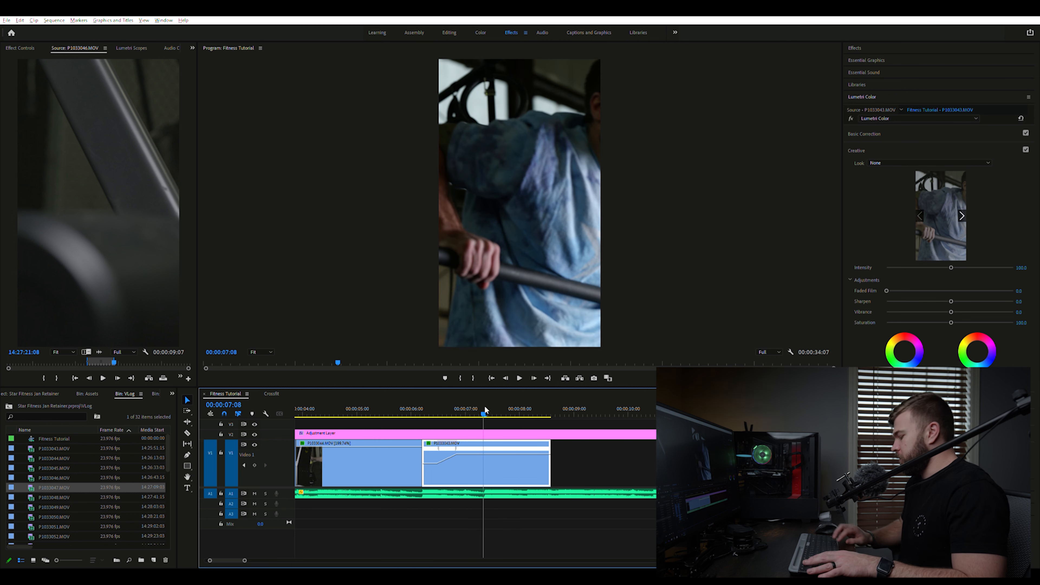
{"action": "key", "text": "Right"}
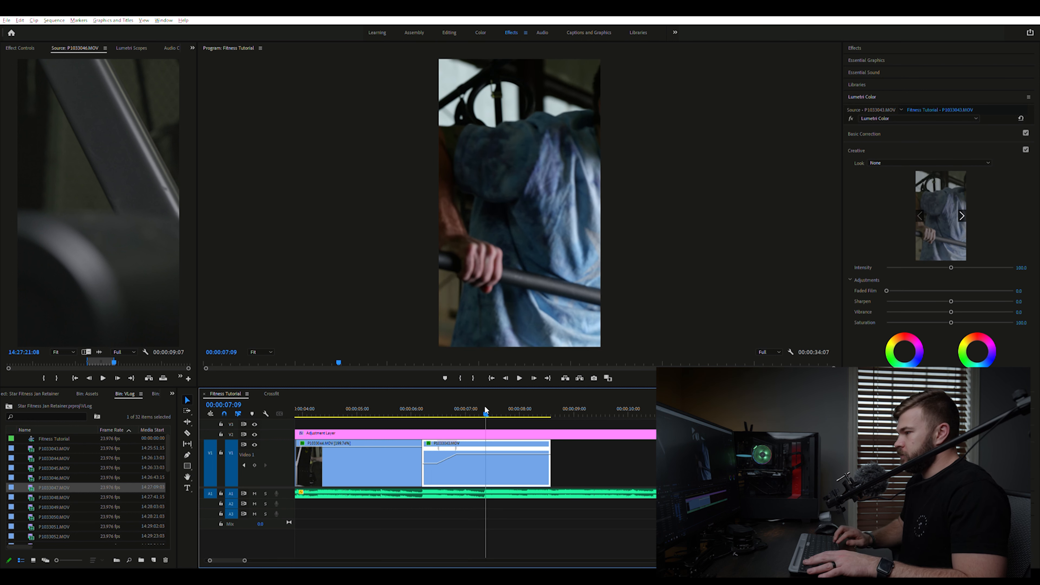
{"action": "key", "text": "Left"}
{"action": "key", "text": "Right"}
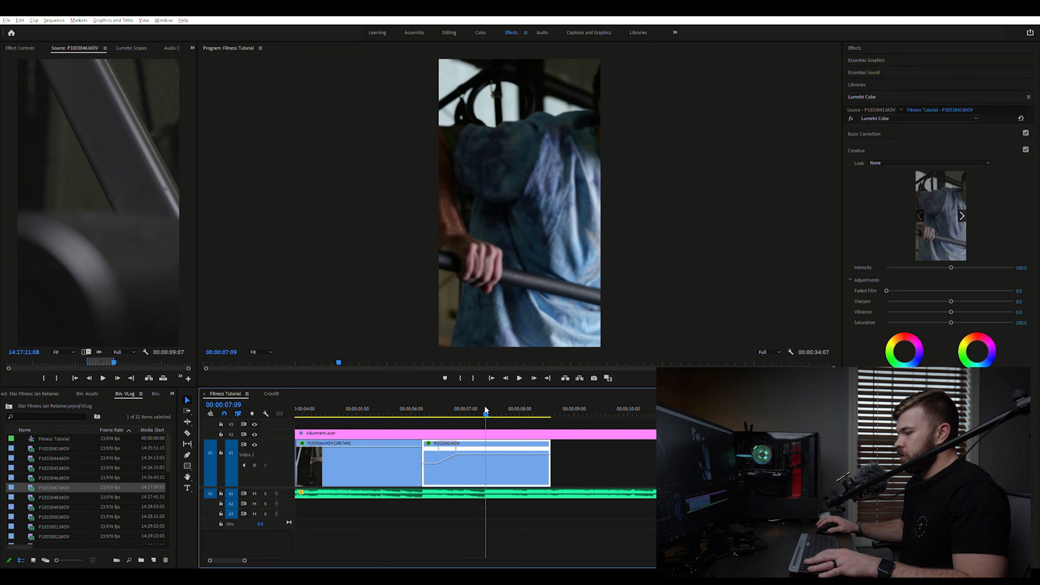
{"action": "key", "text": "ctrl+k"}
{"action": "left_click", "coordinate": [507, 446]}
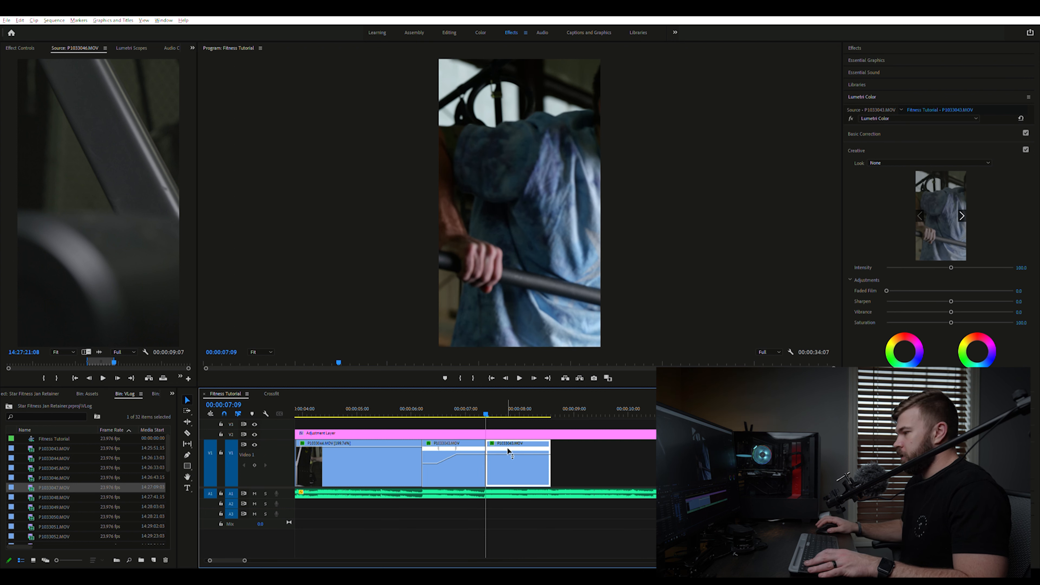
- Cut the second part of P1033043.MOV at 00:00:07:22, remove the section before that cut and close the gap, then play the jump cut
{"action": "key", "text": "space"}
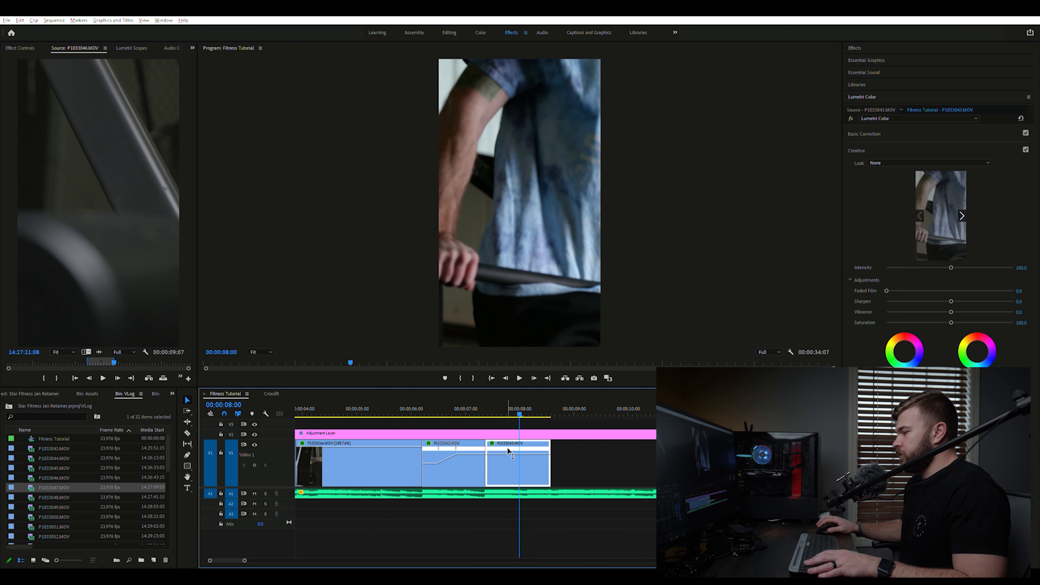
{"action": "left_click", "coordinate": [503, 409]}
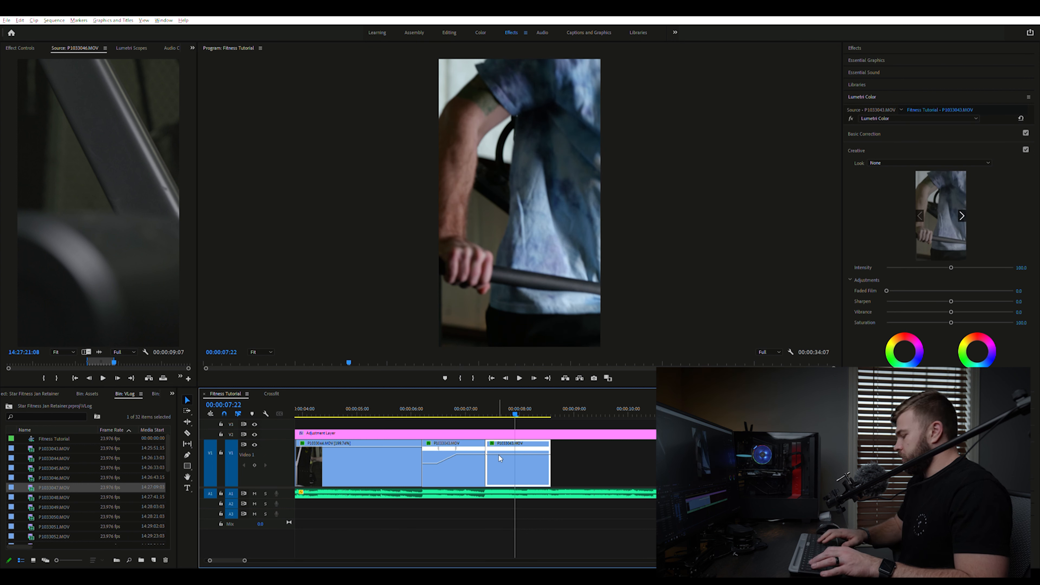
{"action": "key", "text": "ctrl+k"}
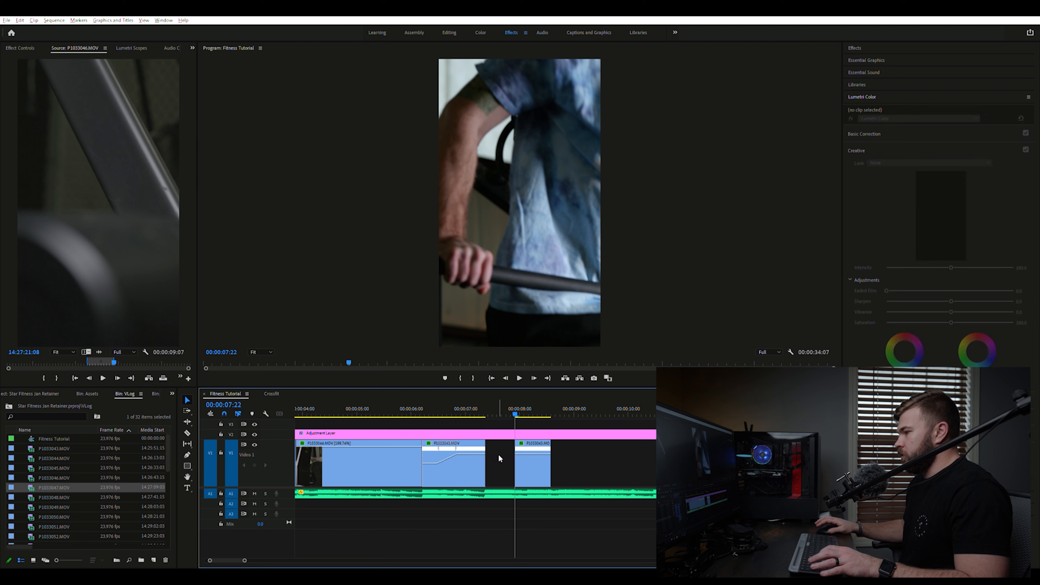
{"action": "mouse_move", "coordinate": [498, 454]}
{"action": "left_mouse_down"}
{"action": "mouse_move", "coordinate": [533, 465]}
{"action": "mouse_move", "coordinate": [507, 465]}
{"action": "left_mouse_up"}
{"action": "key", "text": "space"}
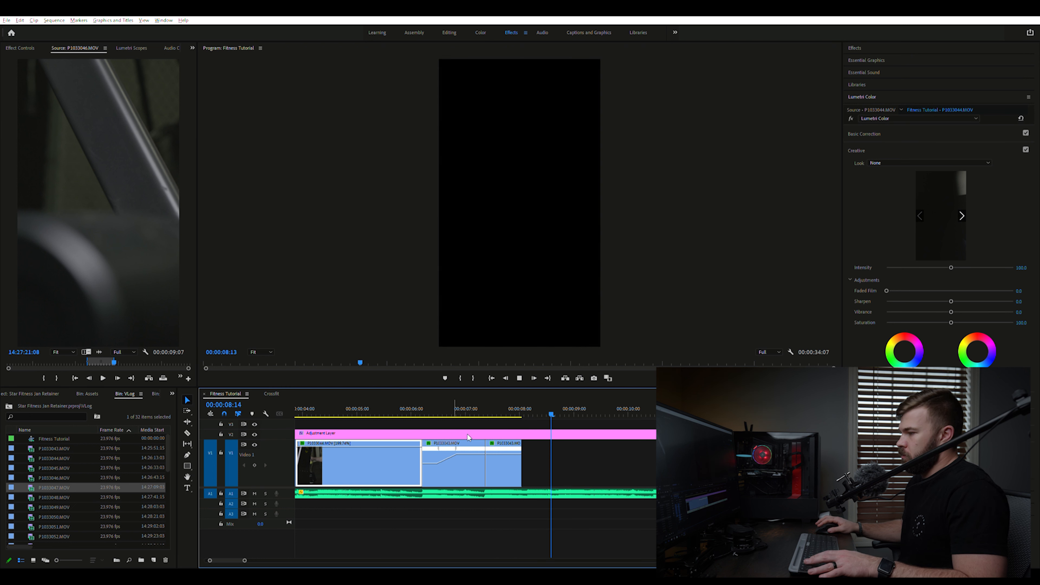
{"action": "key", "text": "space"}
- Move P1033045.MOV directly after the last piece of P1033043.MOV and play the transition between them
{"action": "left_click", "coordinate": [607, 470]}
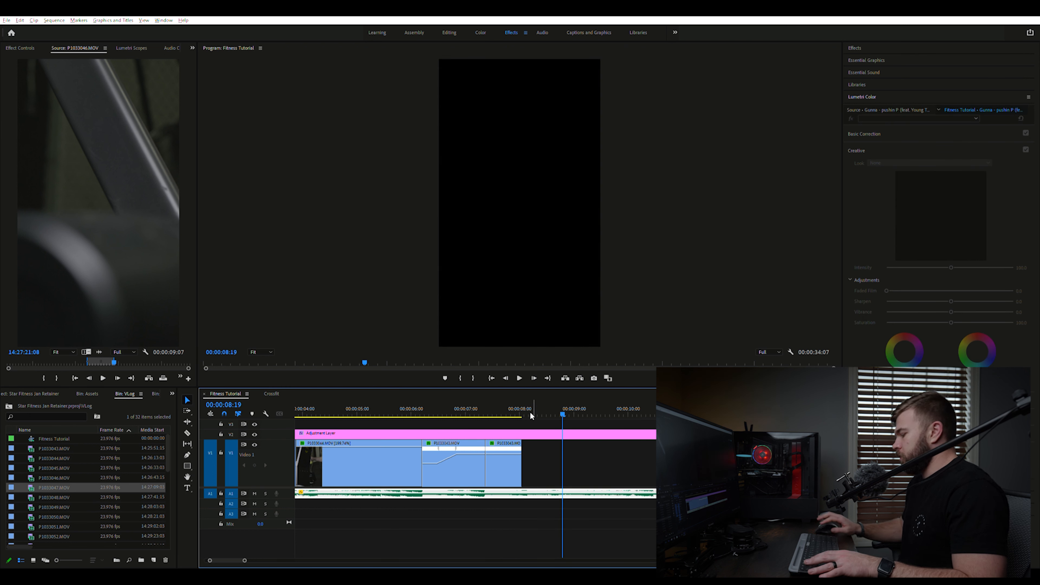
{"action": "key", "text": "minus"}
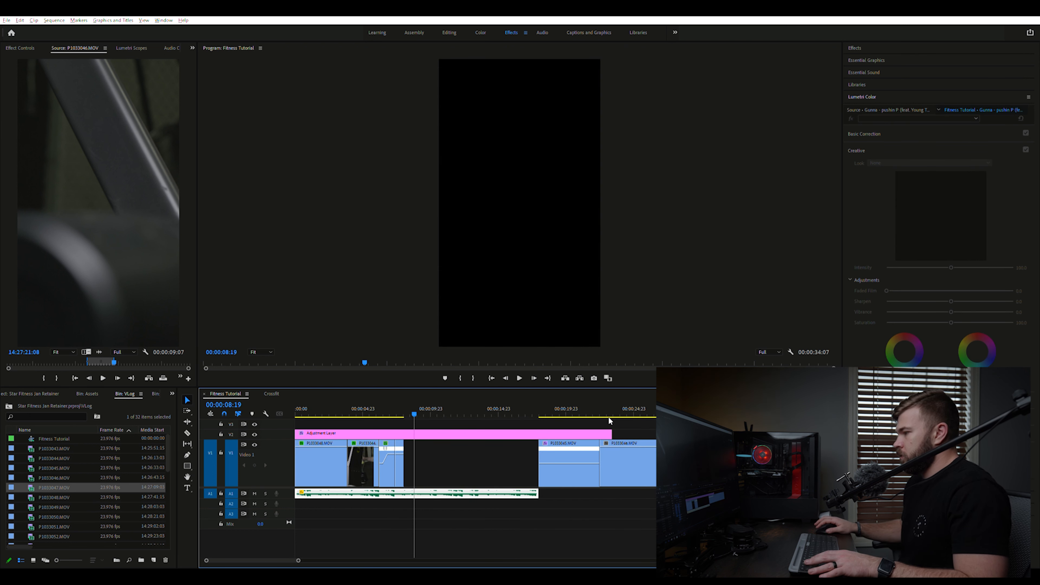
{"action": "left_click_drag", "start_coordinate": [568, 448], "coordinate": [413, 400]}
{"action": "key", "text": "space"}
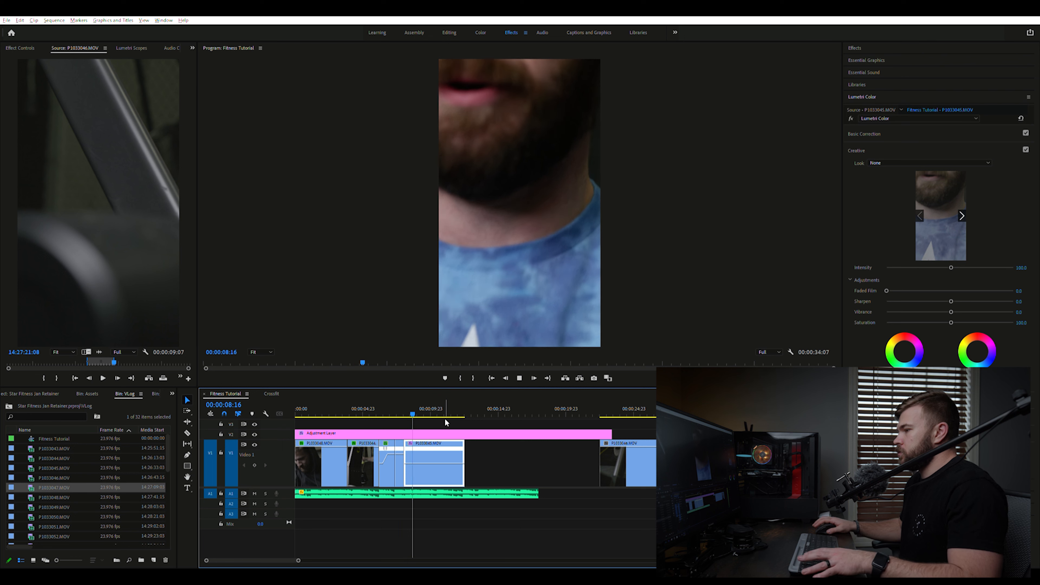
{"action": "key", "text": "space"}
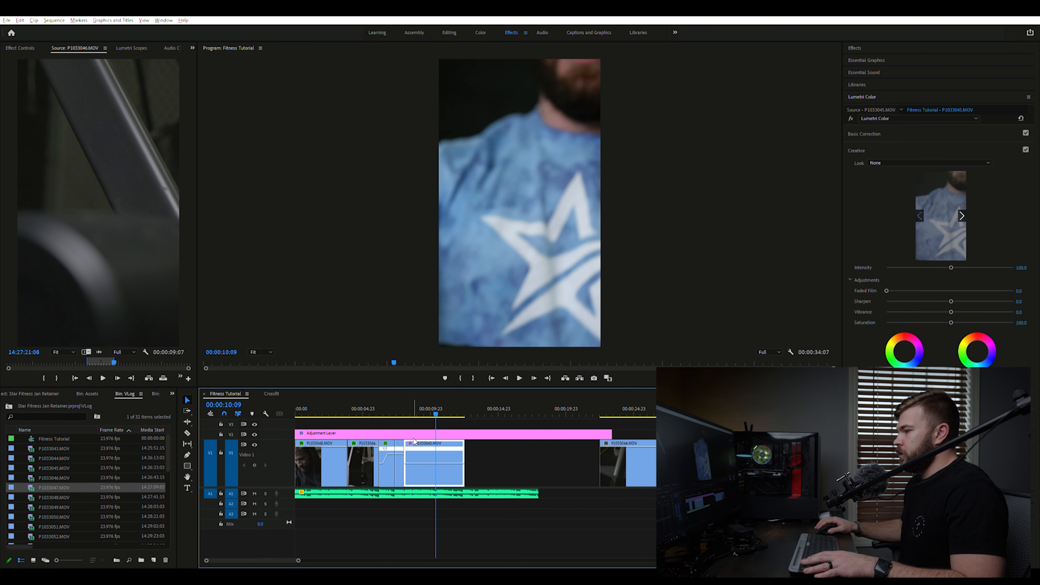
- Play through P1033045.MOV several times with the music to judge where its speed should change
{"action": "key", "text": "space"}
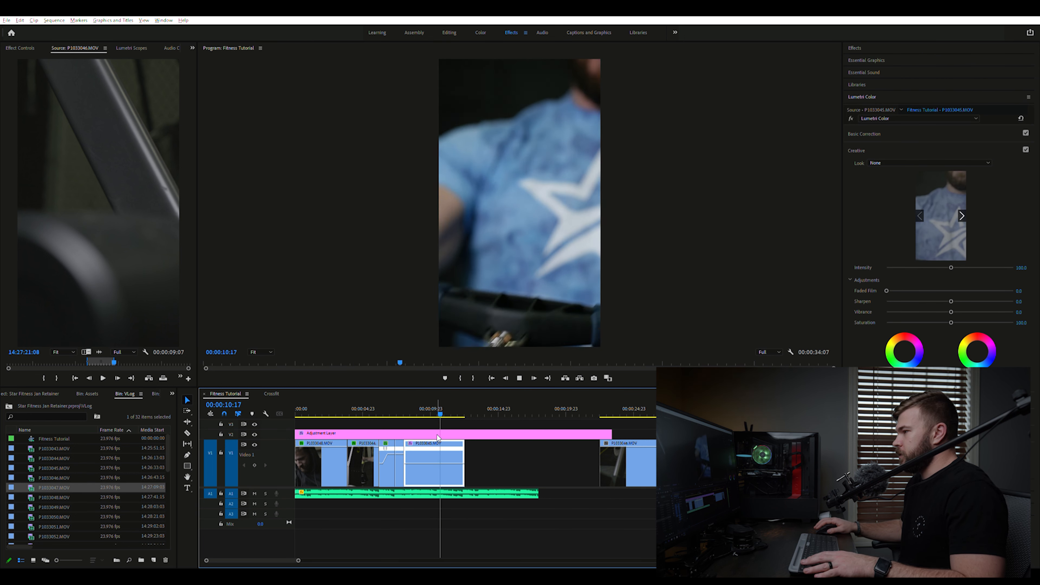
{"action": "key", "text": "space"}
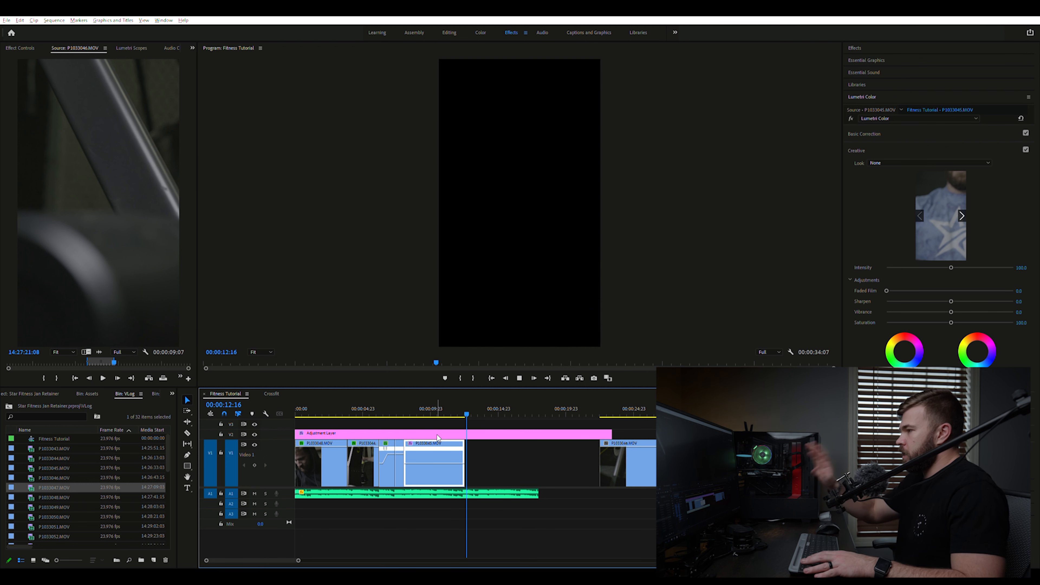
{"action": "key", "text": "d"}
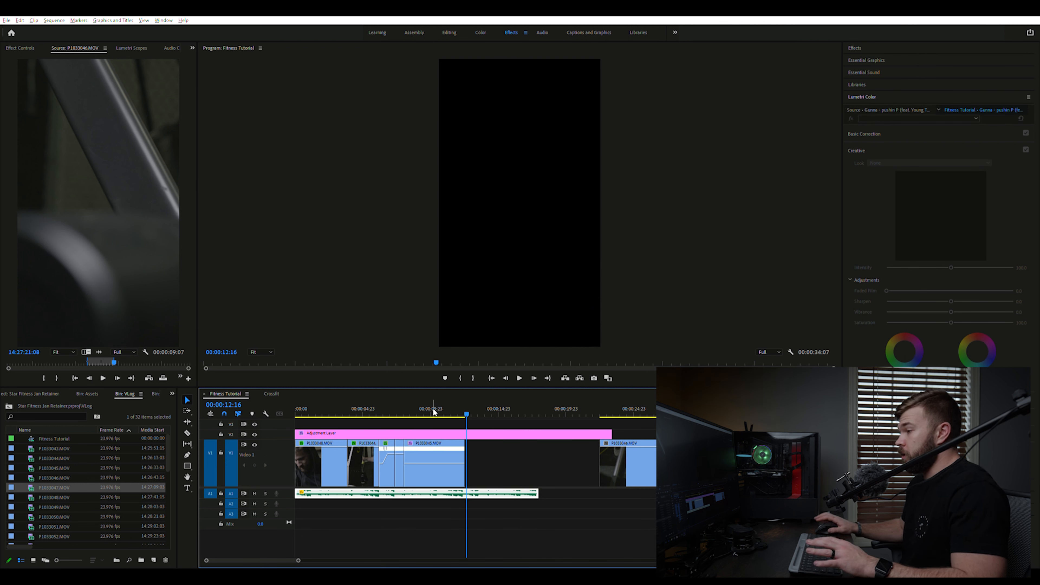
{"action": "left_click_drag", "start_coordinate": [433, 408], "coordinate": [416, 408]}
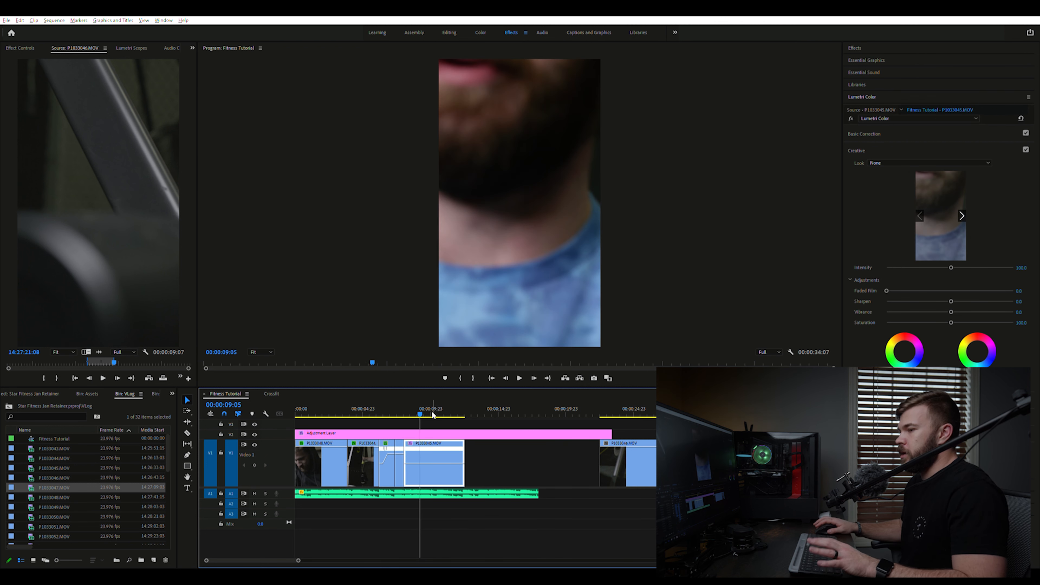
{"action": "key", "text": "space"}
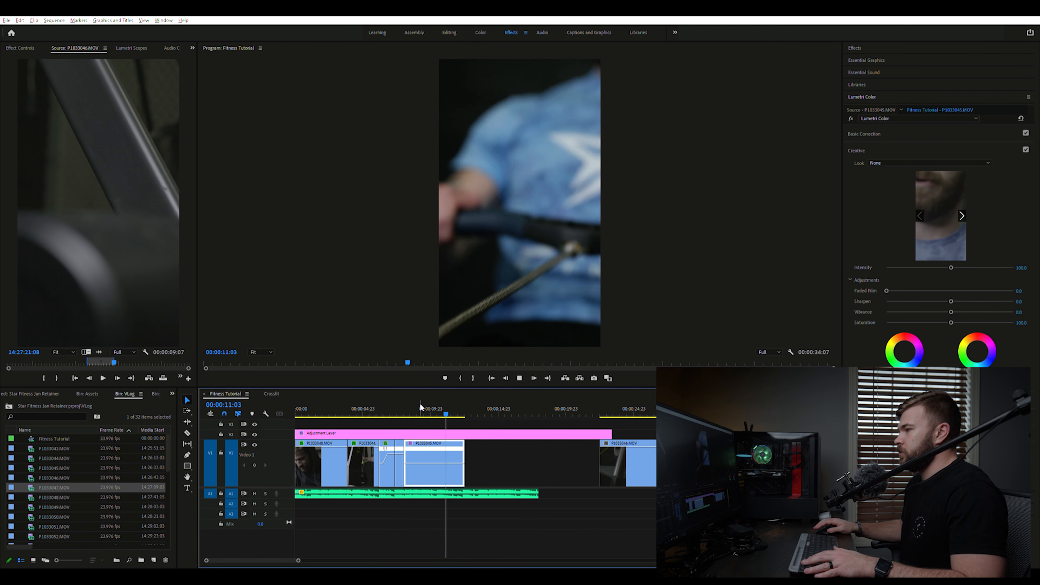
{"action": "key", "text": "space"}
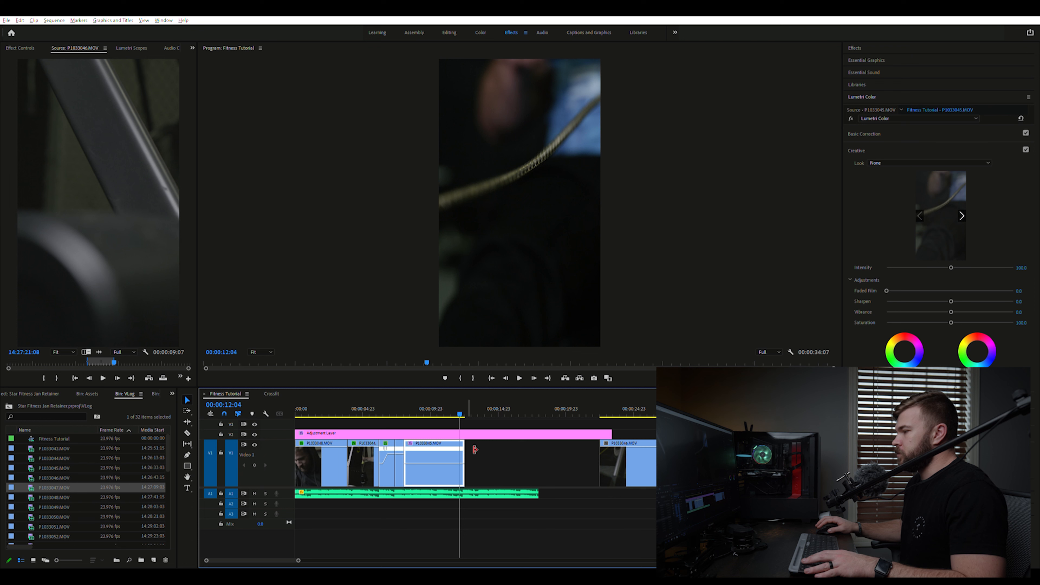
{"action": "left_click", "coordinate": [439, 407]}
{"action": "key", "text": "space"}
{"action": "key", "text": "space"}
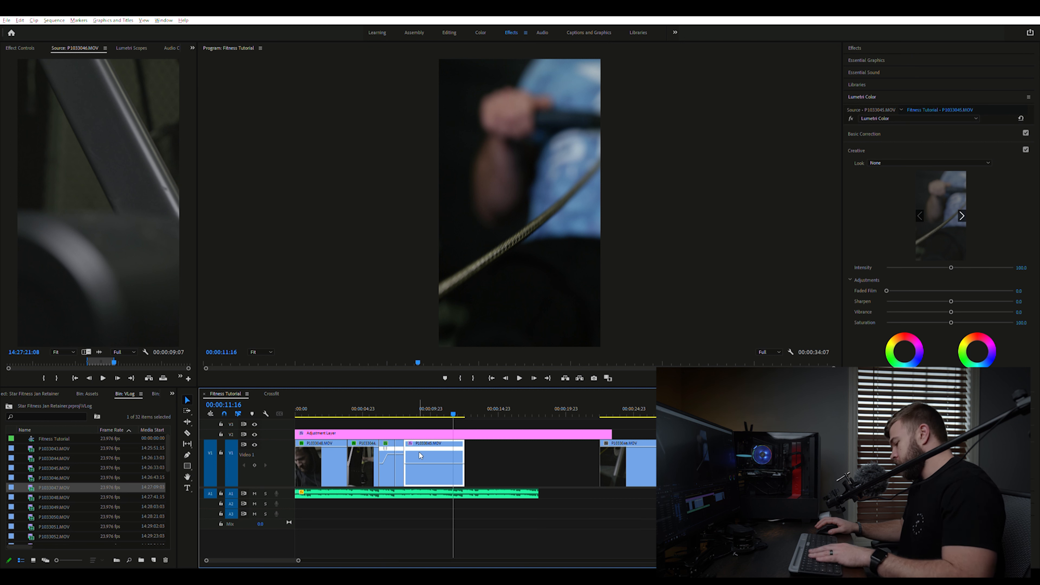
- Add a speed keyframe in the first half of P1033045.MOV and spread it into a gradual ramp from faster to slower footage
{"action": "key", "text": "p"}
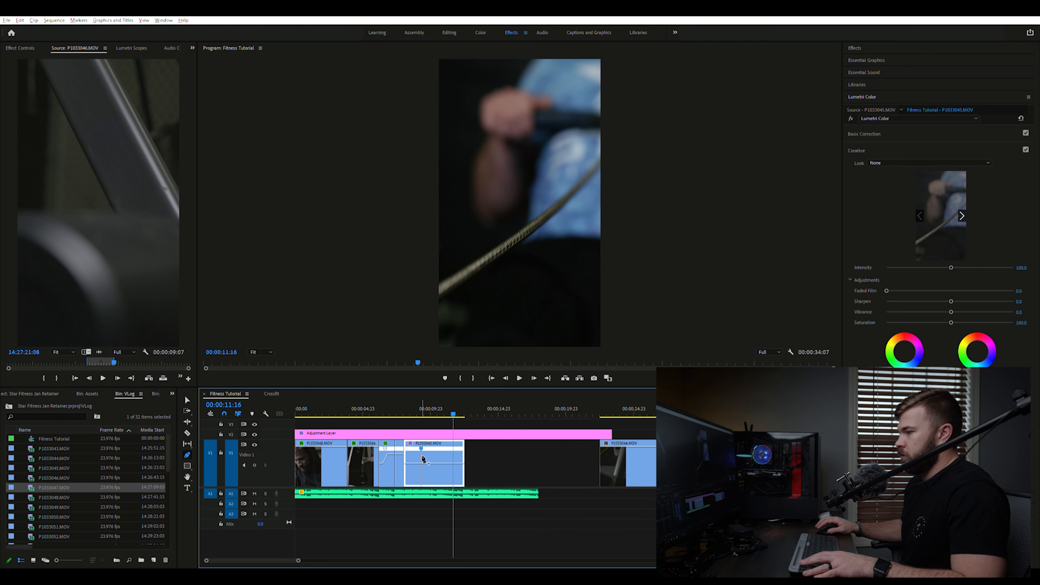
{"action": "left_click_drag", "start_coordinate": [426, 444], "coordinate": [424, 448]}
{"action": "key", "text": "v"}
{"action": "left_click", "coordinate": [413, 454]}
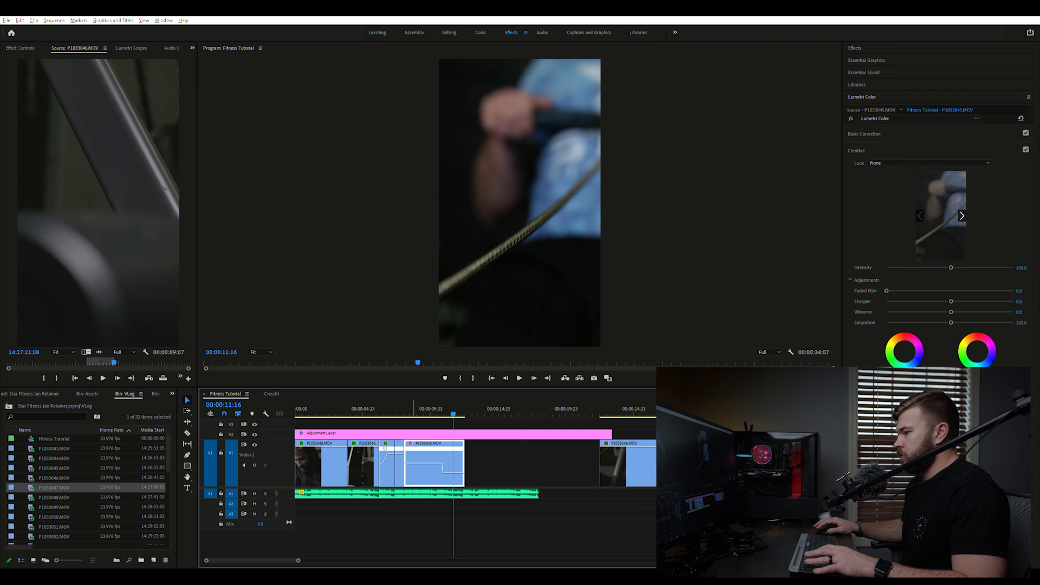
{"action": "left_click_drag", "start_coordinate": [463, 447], "coordinate": [451, 446]}
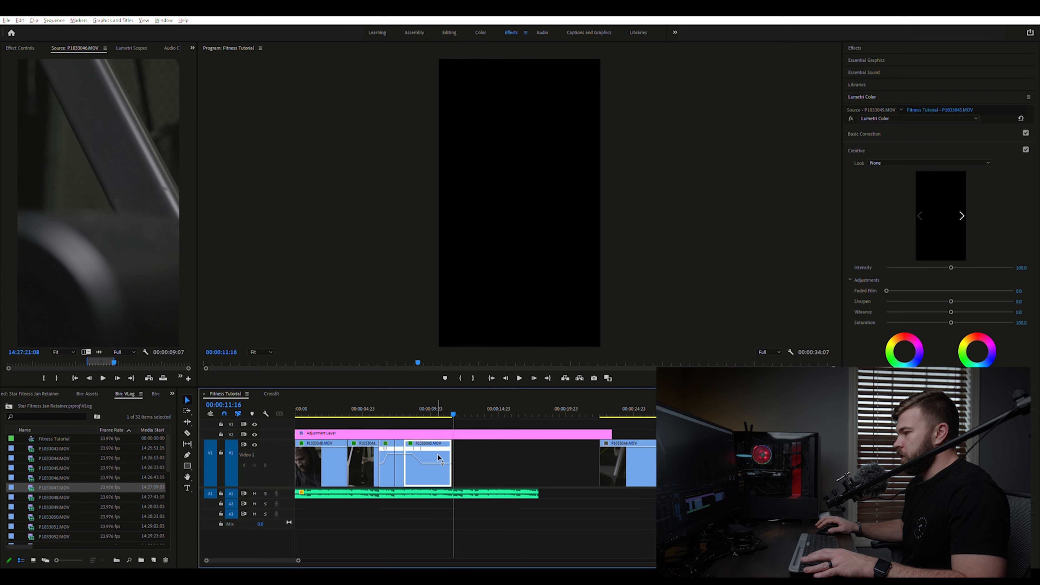
{"action": "left_click_drag", "start_coordinate": [425, 447], "coordinate": [452, 451]}
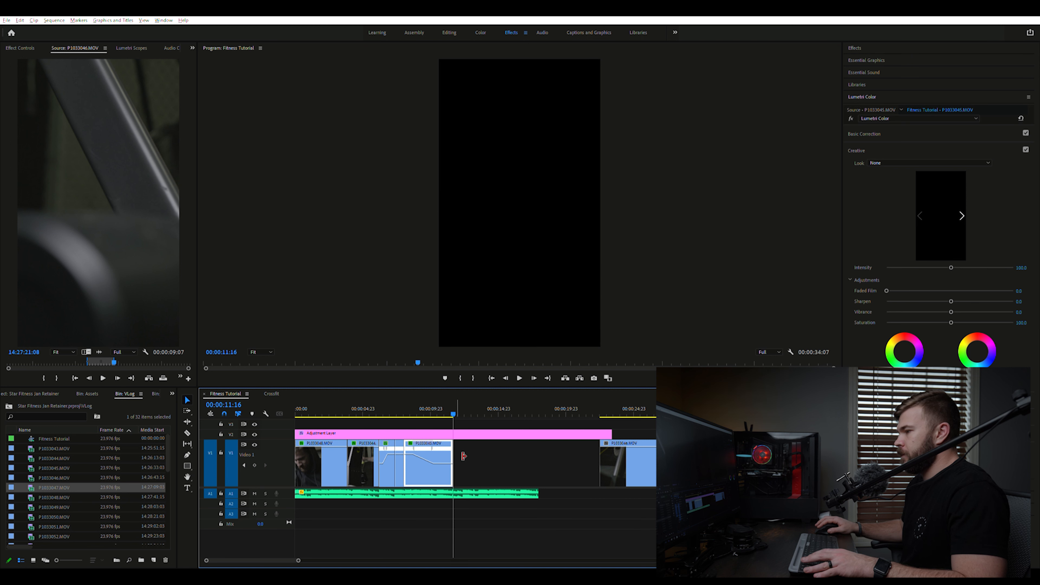
- Preview the speed ramp in P1033045.MOV, then readjust it so the clip runs until about 00:00:12:10
{"action": "left_click", "coordinate": [406, 406]}
{"action": "key", "text": "space"}
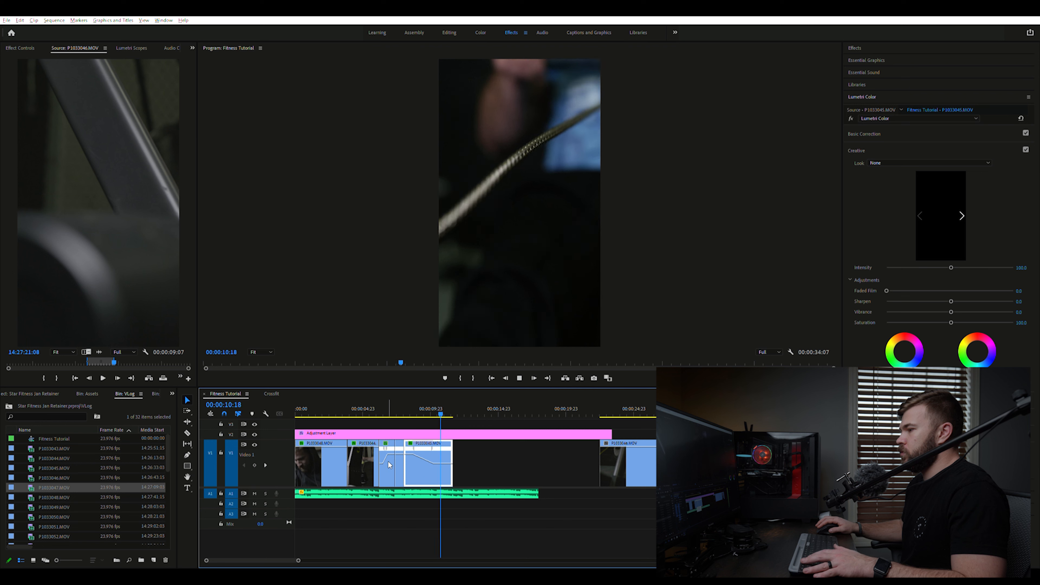
{"action": "key", "text": "space"}
{"action": "left_click", "coordinate": [402, 406]}
{"action": "left_click_drag", "start_coordinate": [403, 406], "coordinate": [453, 407]}
{"action": "left_click", "coordinate": [420, 463]}
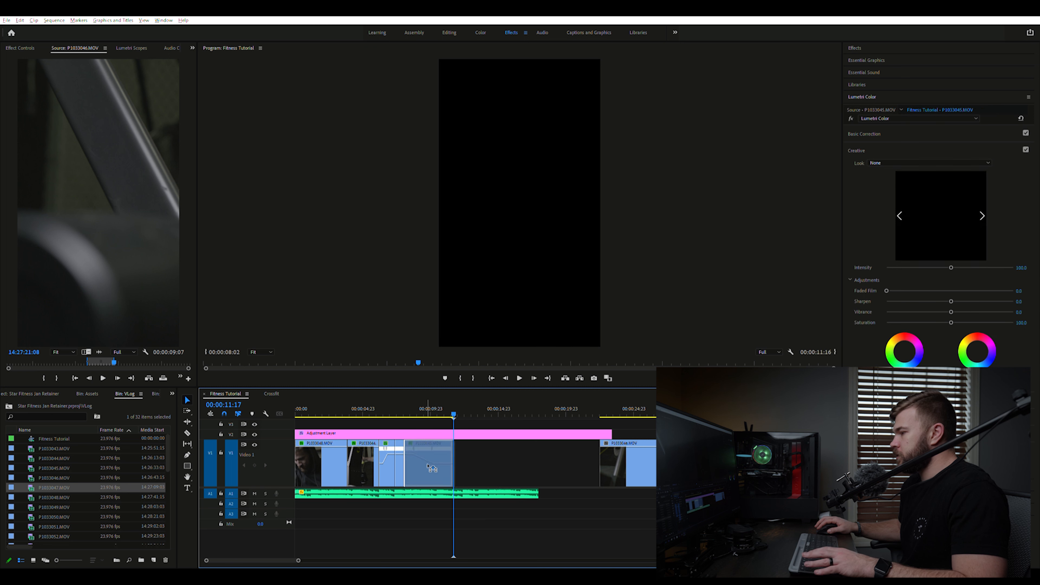
{"action": "mouse_move", "coordinate": [421, 462]}
{"action": "left_mouse_down"}
{"action": "mouse_move", "coordinate": [432, 464]}
{"action": "mouse_move", "coordinate": [413, 445]}
{"action": "mouse_move", "coordinate": [424, 466]}
{"action": "mouse_move", "coordinate": [414, 463]}
{"action": "left_mouse_up"}
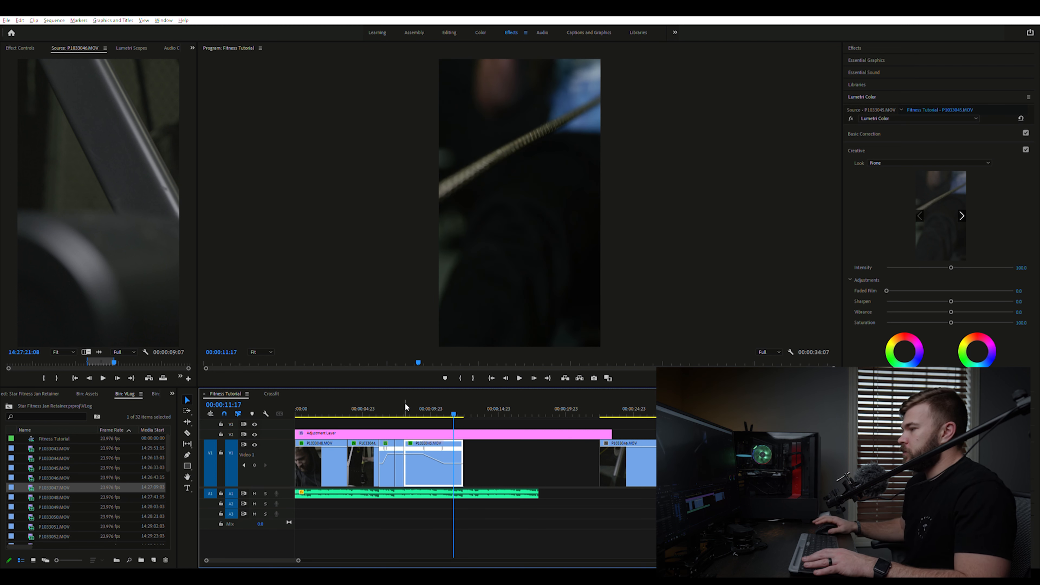
- Replay the sequence from about 00:00:07:17 through the end of P1033045.MOV to check the ramp against the music
{"action": "left_click", "coordinate": [400, 403]}
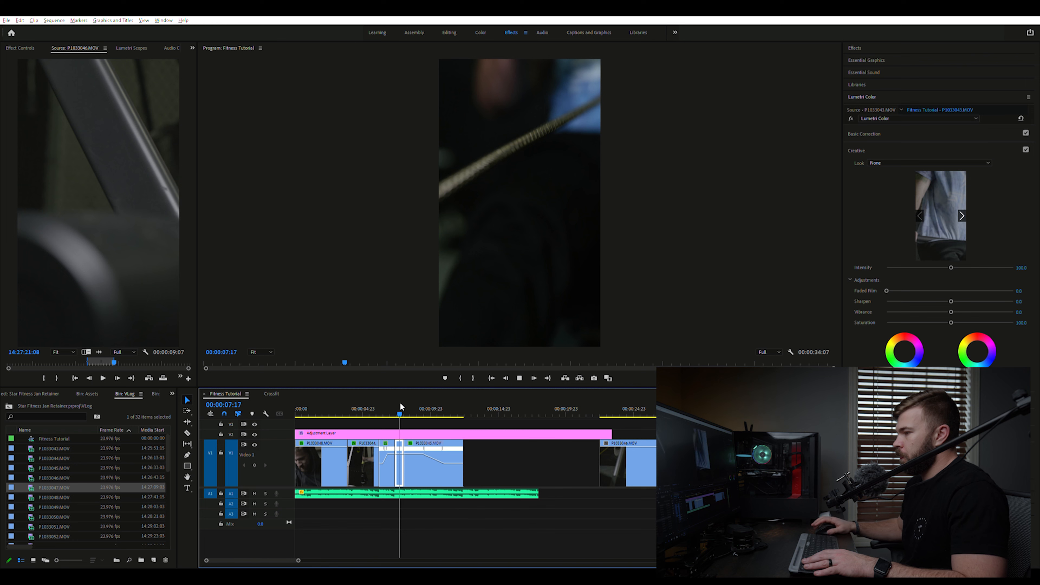
{"action": "key", "text": "space"}
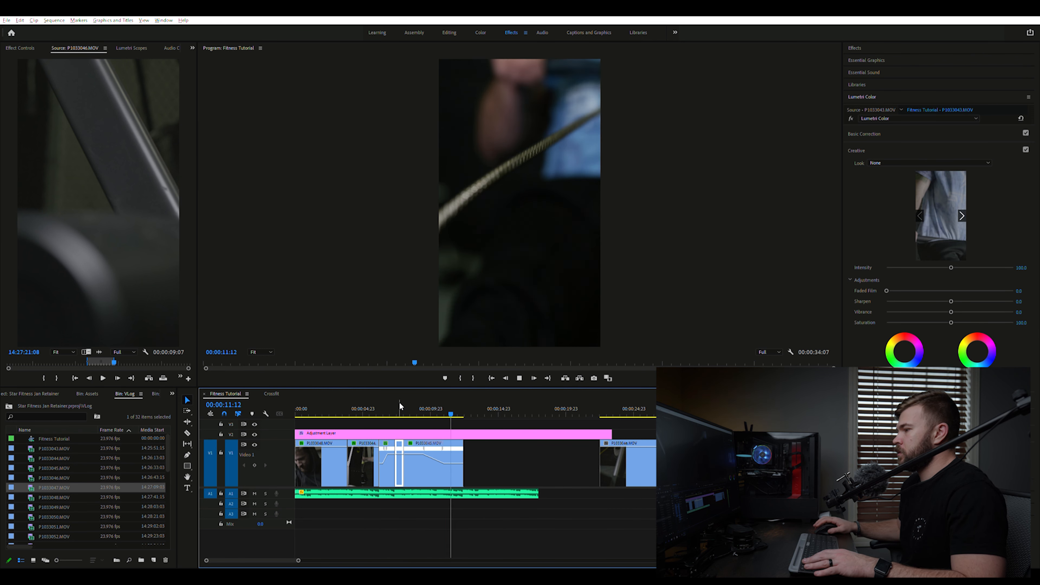
{"action": "key", "text": "space"}
{"action": "left_click", "coordinate": [492, 422]}
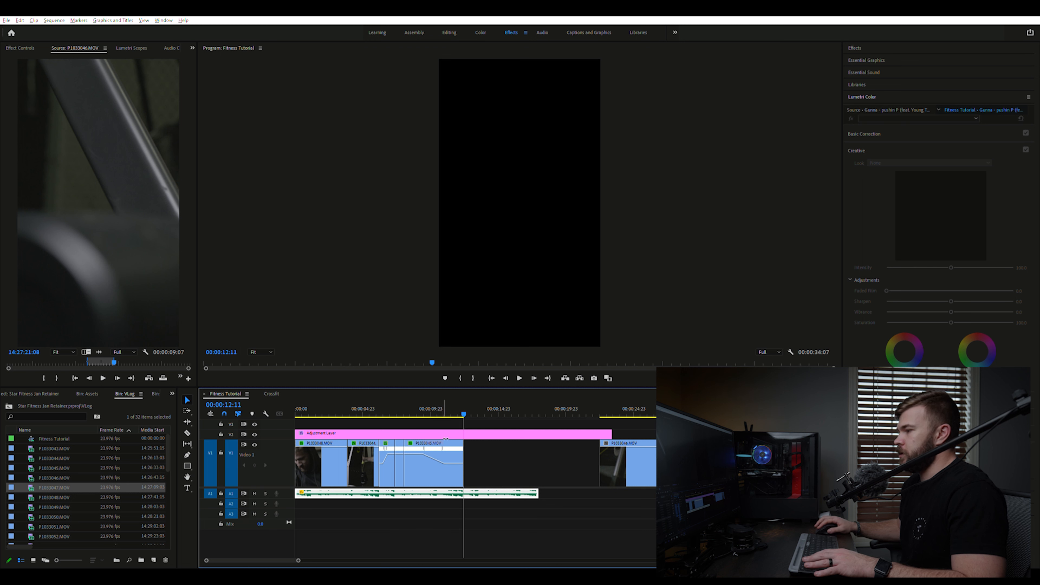
{"action": "key", "text": "Up"}
{"action": "key", "text": "Up"}
{"action": "key", "text": "space"}
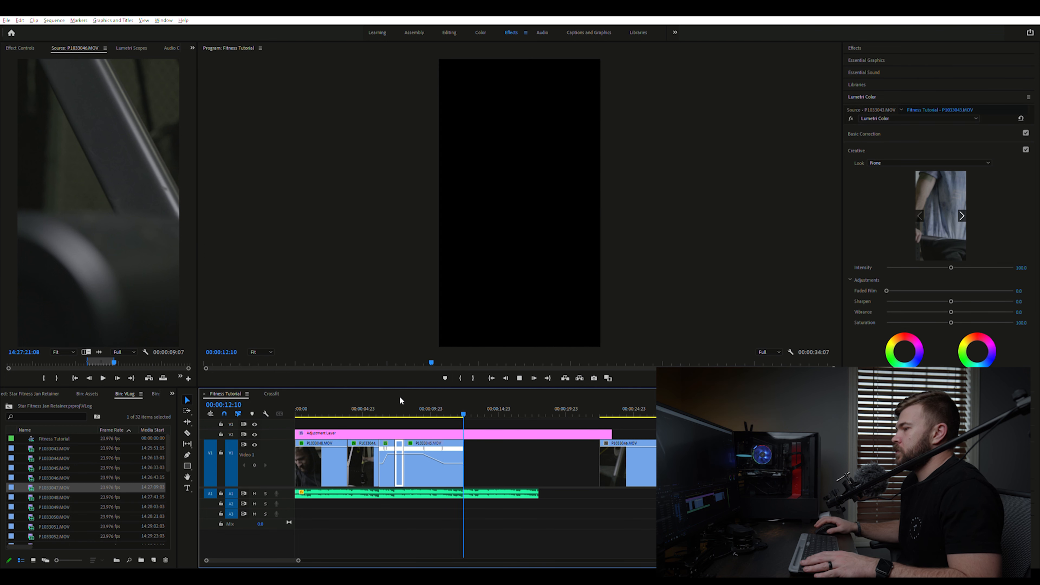
- Fine-trim the end of P1033045.MOV at about 00:00:12:10
{"action": "left_click", "coordinate": [455, 405]}
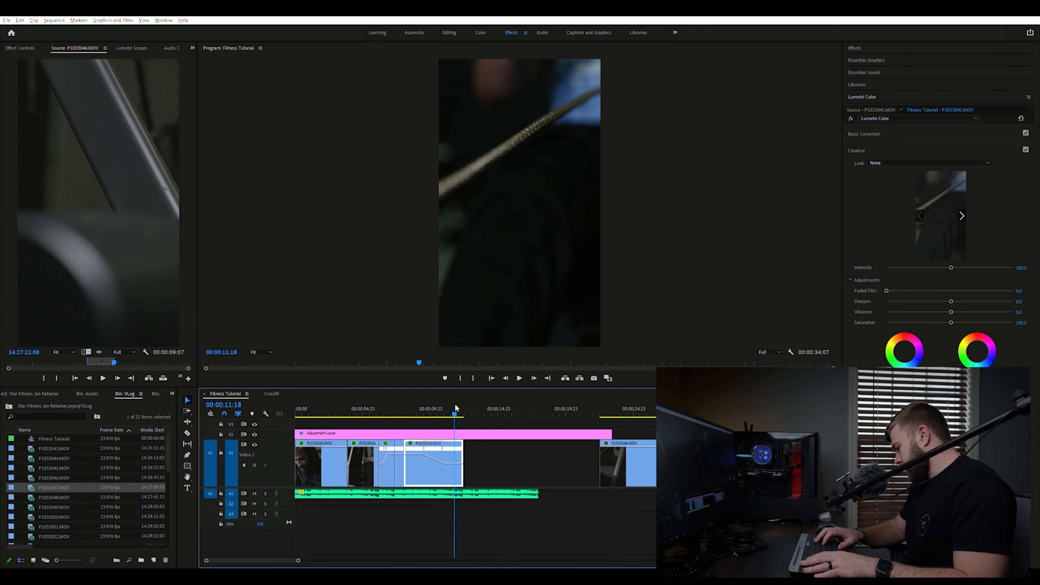
{"action": "key", "text": "="}
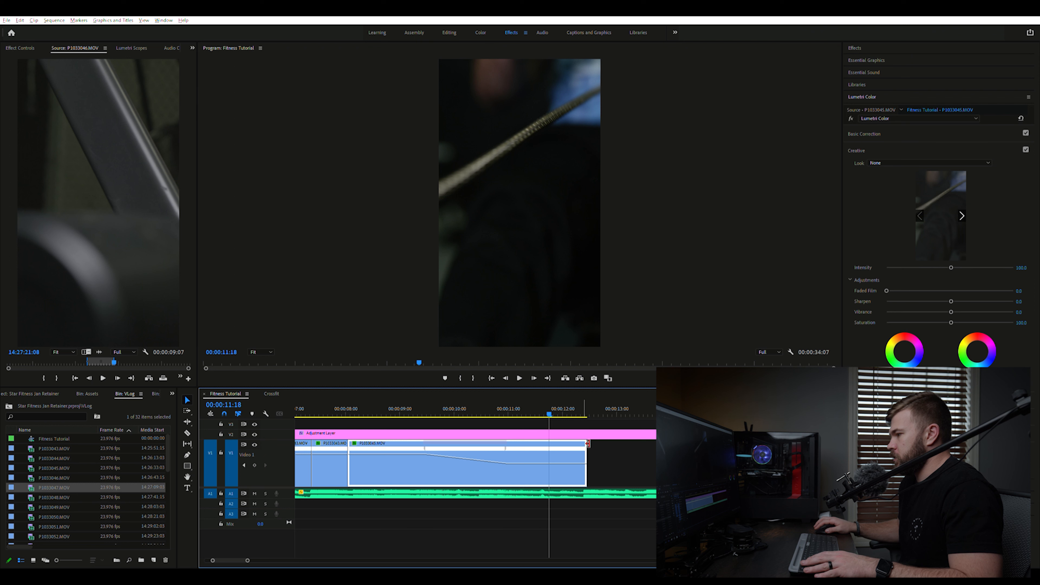
{"action": "left_click_drag", "start_coordinate": [589, 445], "coordinate": [588, 445]}
- Play the sequence from the end of P1033045.MOV into P1033046.MOV up to 00:00:19:14 to check the cut
{"action": "key", "text": "space"}
{"action": "left_click", "coordinate": [541, 404]}
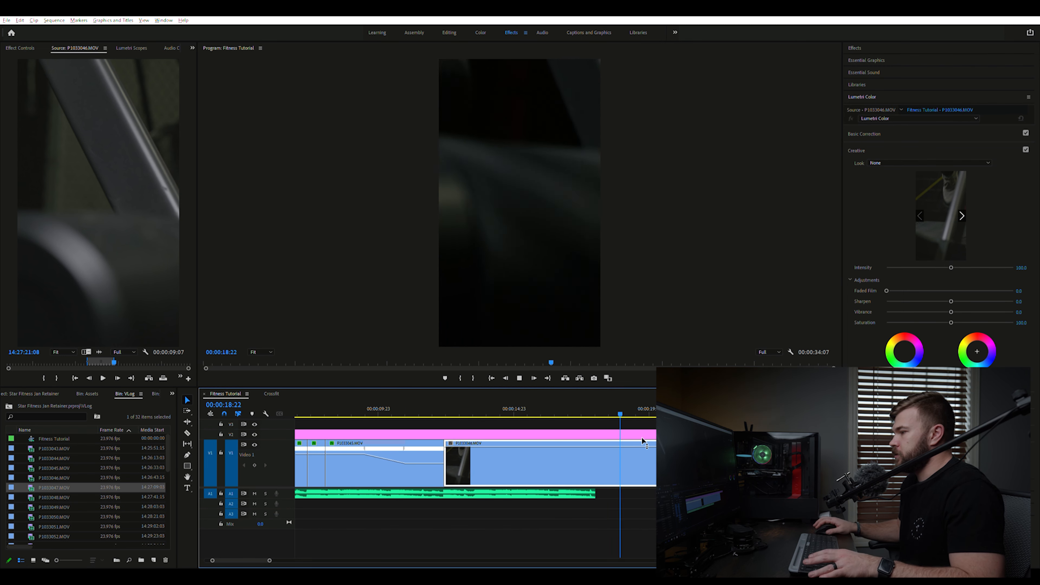
{"action": "key", "text": "space"}
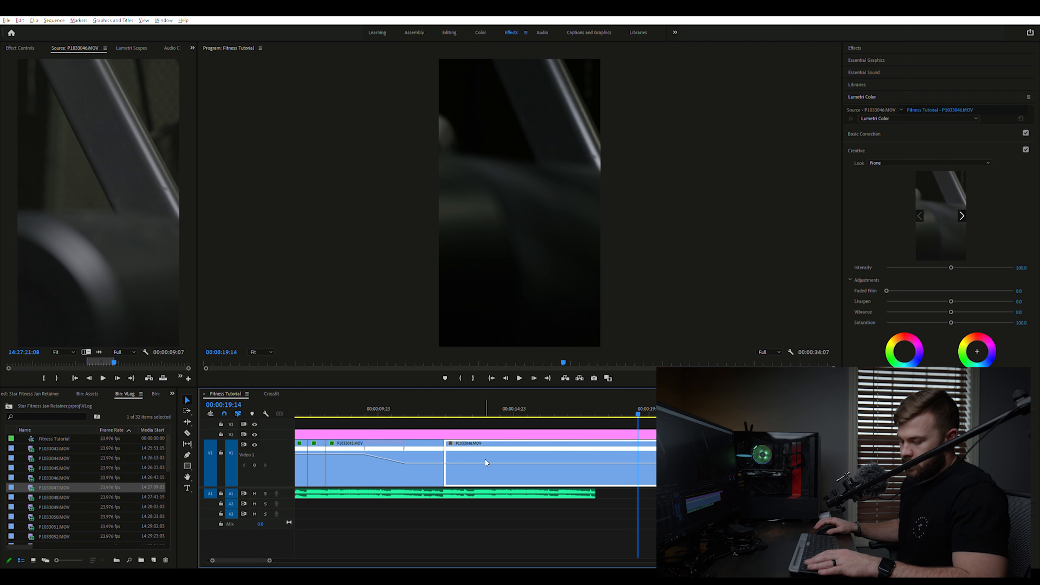
- Add a speed keyframe near the start of P1033046.MOV, slow the footage after it, and spread it into a short ramp
{"action": "key", "text": "p"}
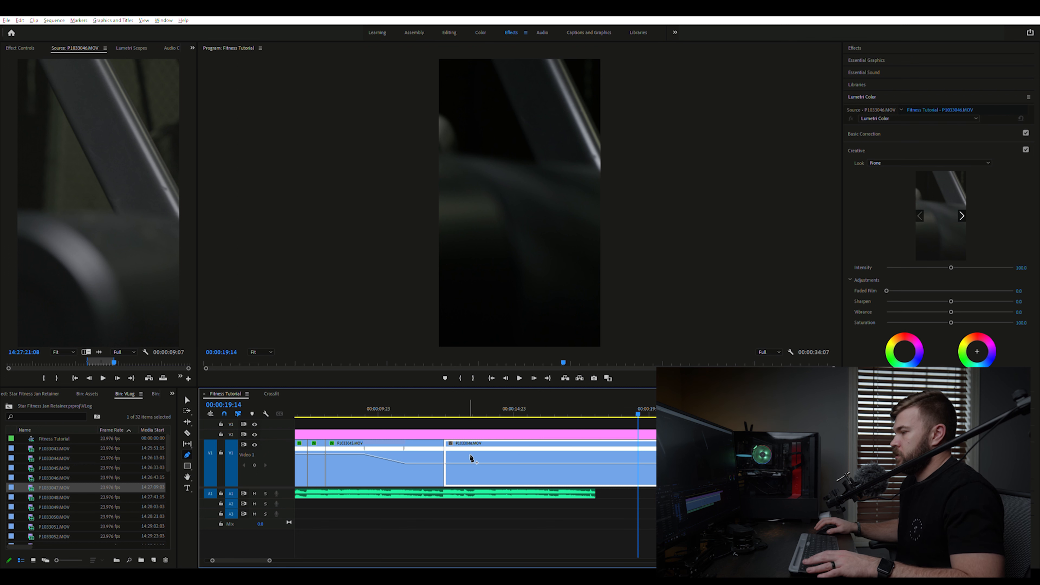
{"action": "left_click", "coordinate": [493, 448]}
{"action": "key", "text": "v"}
{"action": "key", "text": "ctrl+z"}
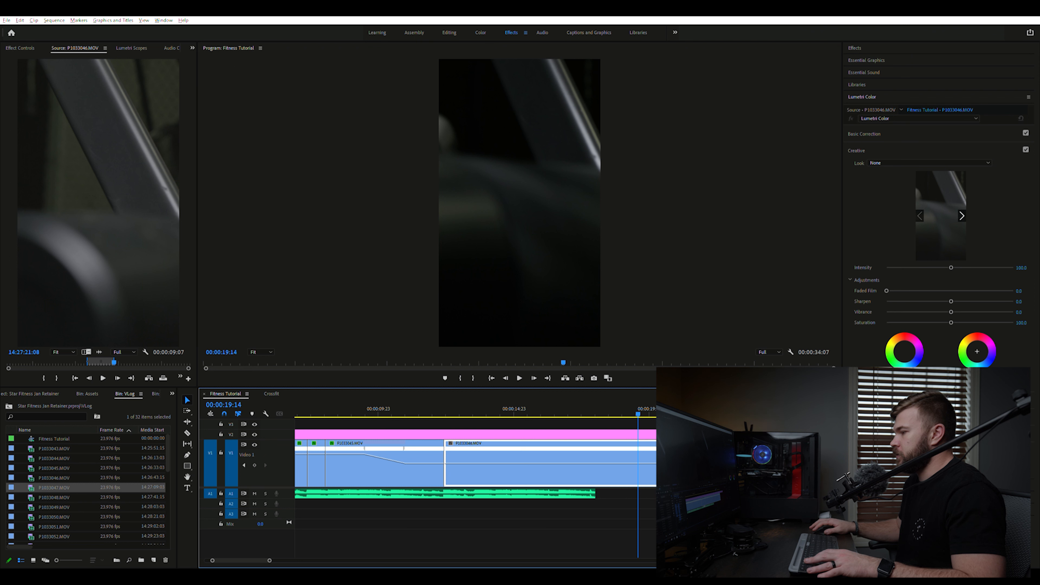
{"action": "key", "text": "ctrl+z"}
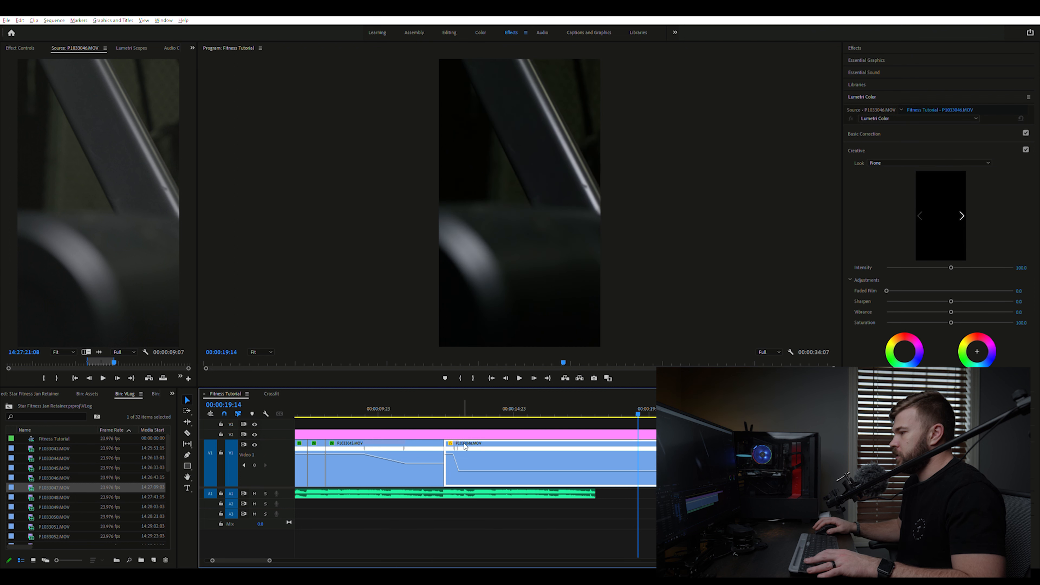
{"action": "left_click_drag", "start_coordinate": [461, 443], "coordinate": [488, 437]}
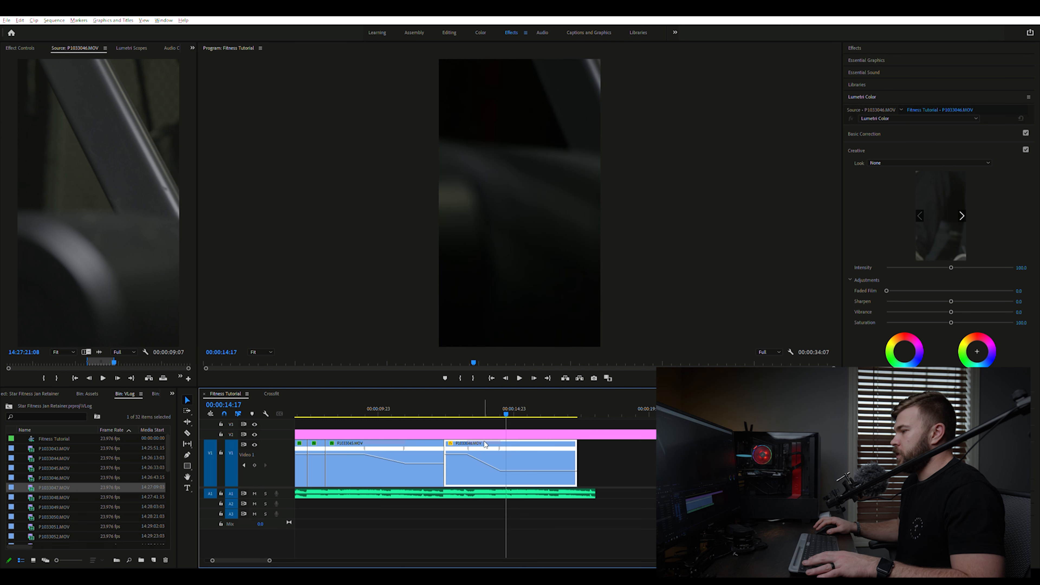
{"action": "left_click_drag", "start_coordinate": [485, 444], "coordinate": [476, 444]}
{"action": "left_click_drag", "start_coordinate": [488, 445], "coordinate": [478, 445]}
- Preview the cut from about 00:00:12:05, then tighten the slow-down ramp in P1033046.MOV
{"action": "left_click", "coordinate": [441, 412]}
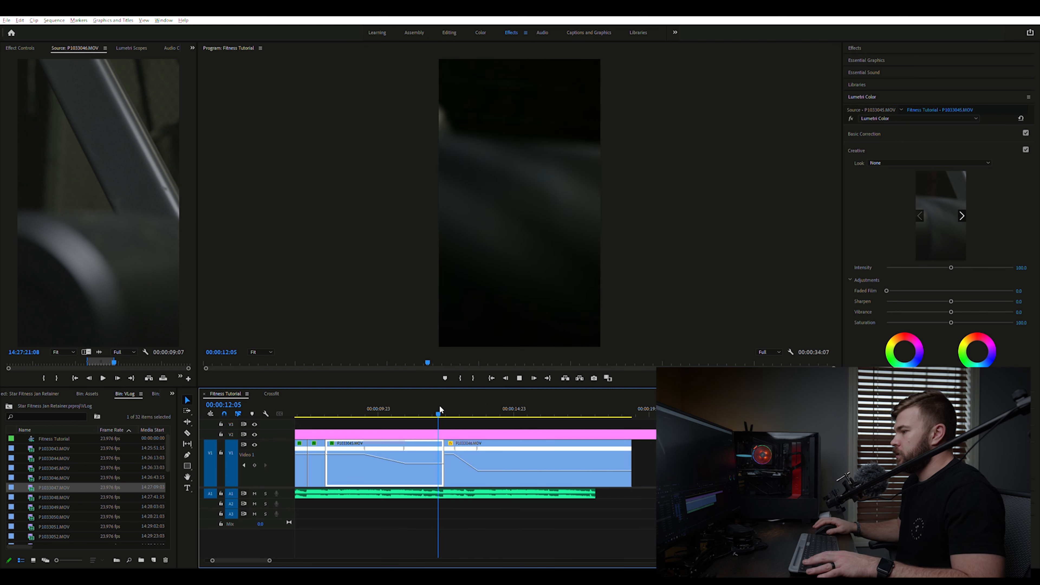
{"action": "key", "text": "space"}
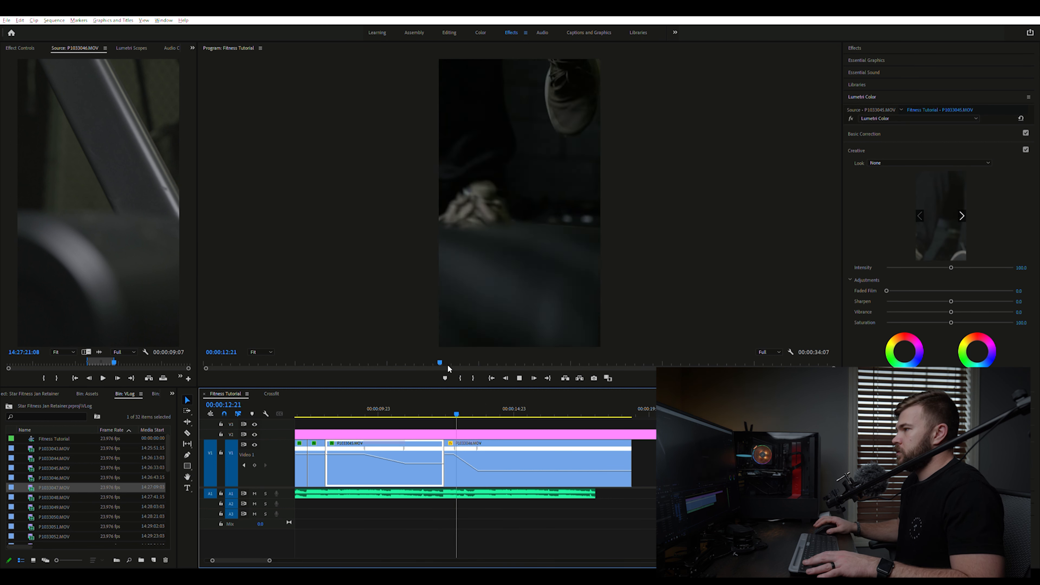
{"action": "key", "text": "space"}
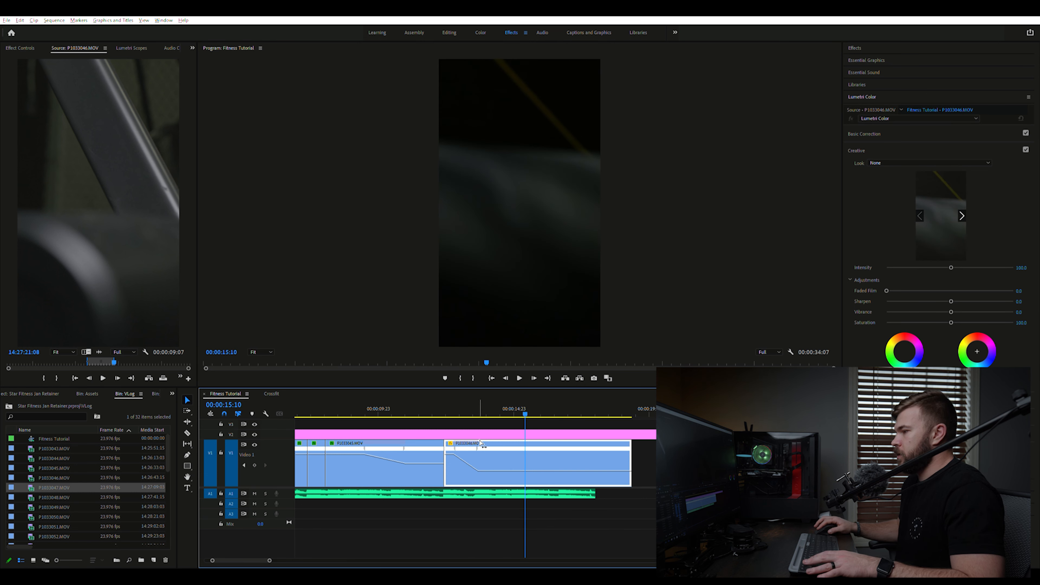
{"action": "left_click", "coordinate": [479, 443]}
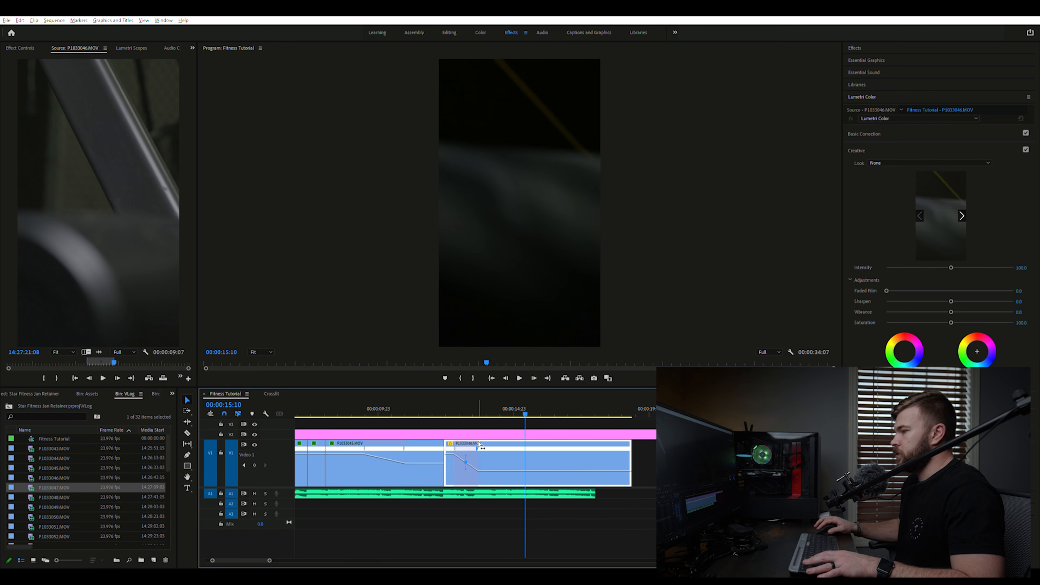
{"action": "left_click_drag", "start_coordinate": [478, 443], "coordinate": [467, 442]}
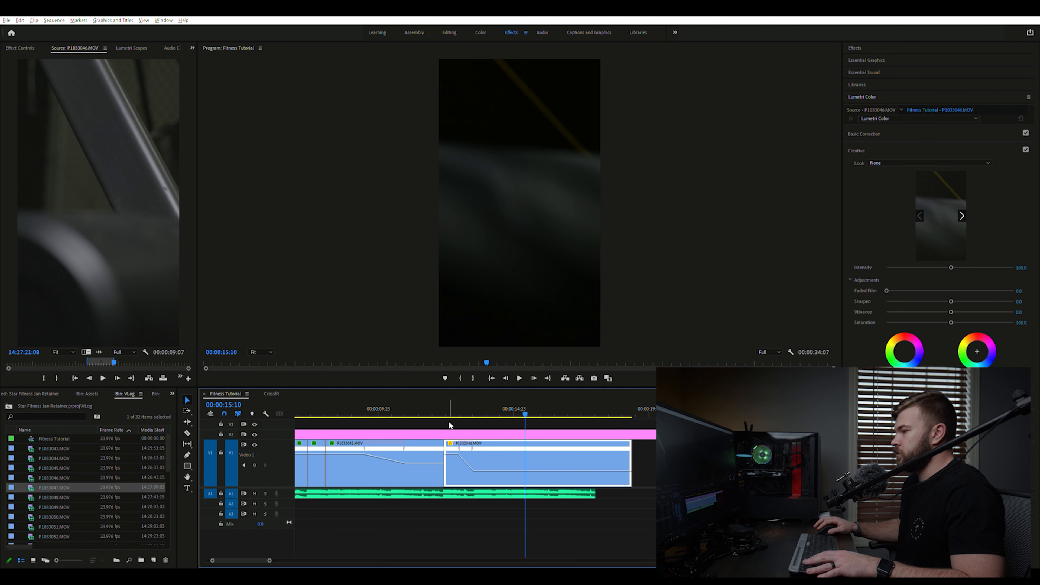
- Replay from just before P1033046.MOV to about 00:00:17:21 to check the slow-down against the music
{"action": "left_click", "coordinate": [440, 406]}
{"action": "key", "text": "space"}
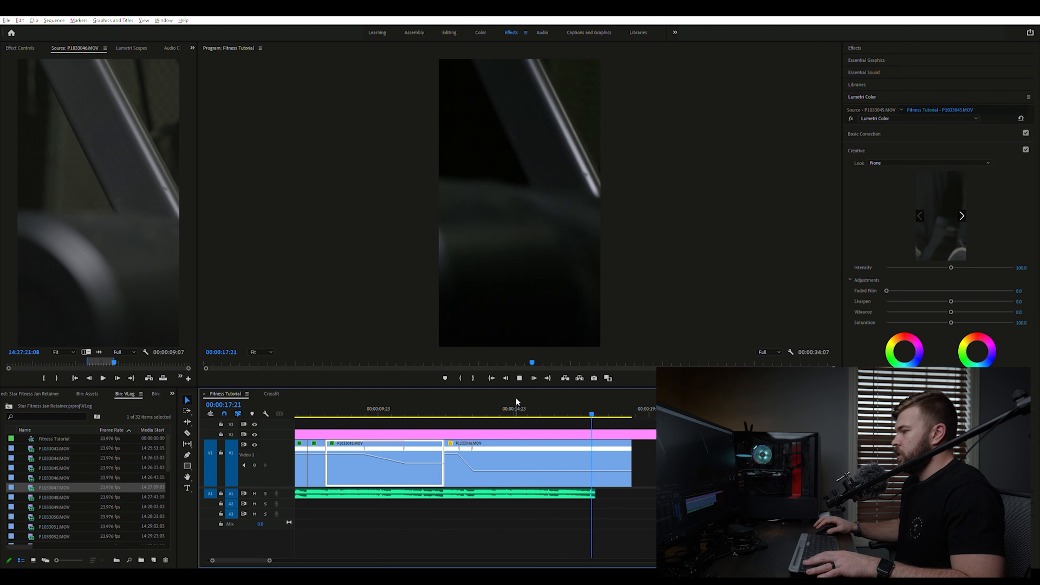
{"action": "left_click", "coordinate": [515, 408]}
- Add a second speed keyframe in P1033046.MOV at 00:00:15:07, spread it into a ramp, and speed up the footage after it
{"action": "left_click", "coordinate": [524, 463]}
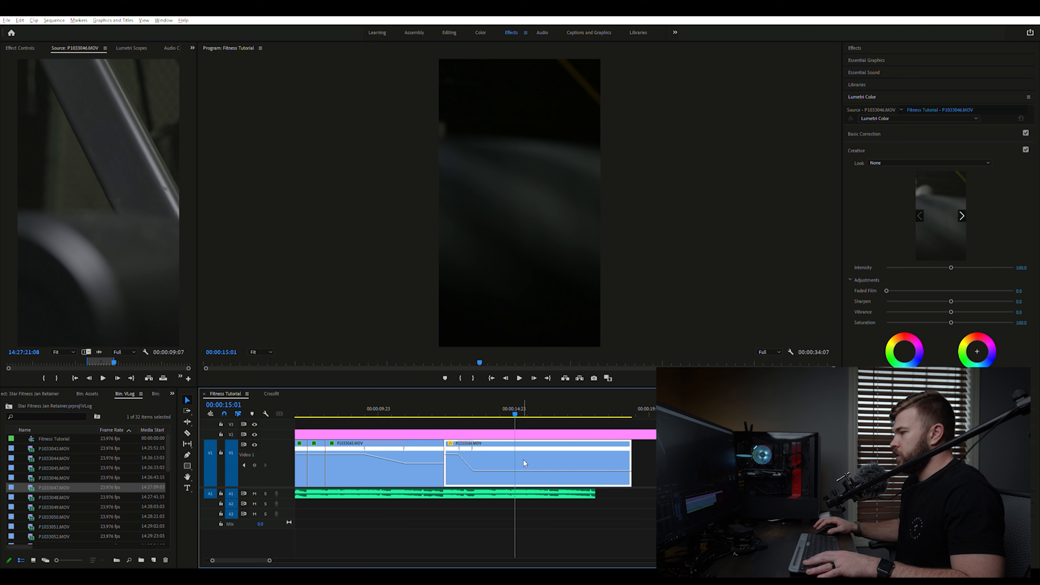
{"action": "left_click_drag", "start_coordinate": [513, 409], "coordinate": [521, 408]}
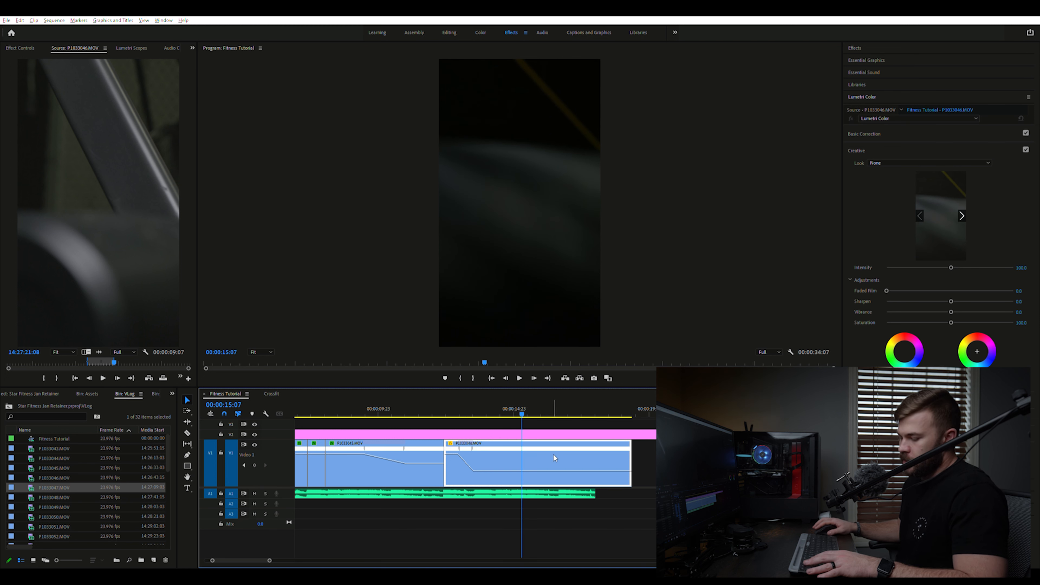
{"action": "key", "text": "p"}
{"action": "left_click_drag", "start_coordinate": [523, 443], "coordinate": [548, 442]}
{"action": "key", "text": "v"}
{"action": "left_click_drag", "start_coordinate": [572, 470], "coordinate": [572, 455]}
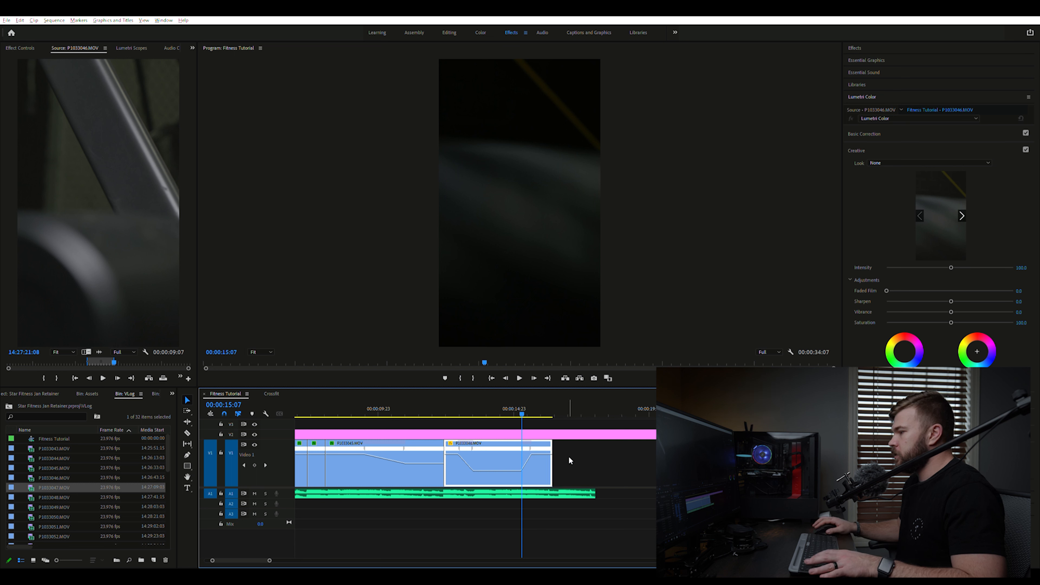
- Preview the speed-up, then extend the end of P1033046.MOV to about 00:00:16:14
{"action": "key", "text": "space"}
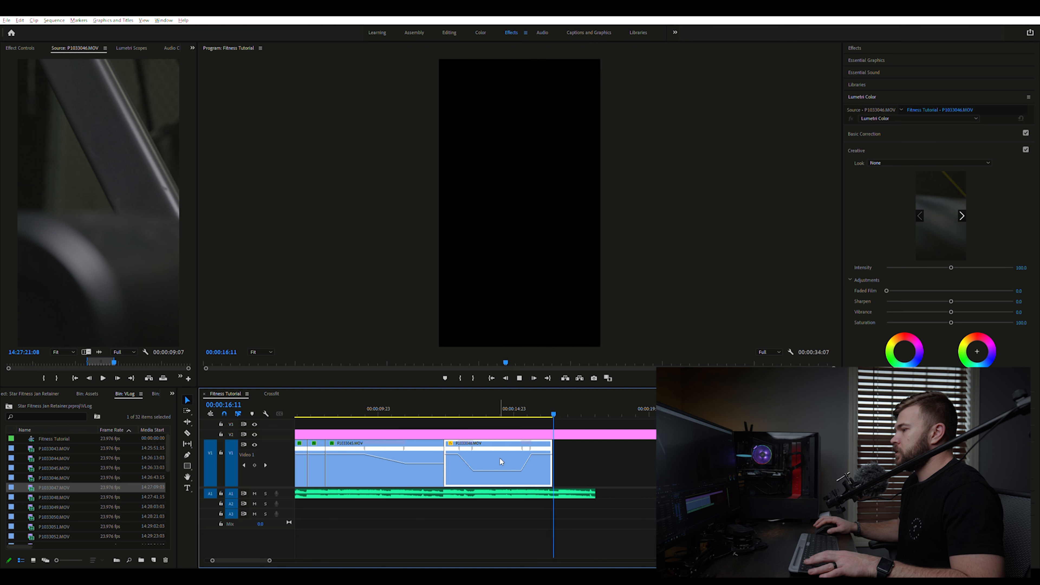
{"action": "key", "text": "space"}
{"action": "left_click", "coordinate": [567, 493]}
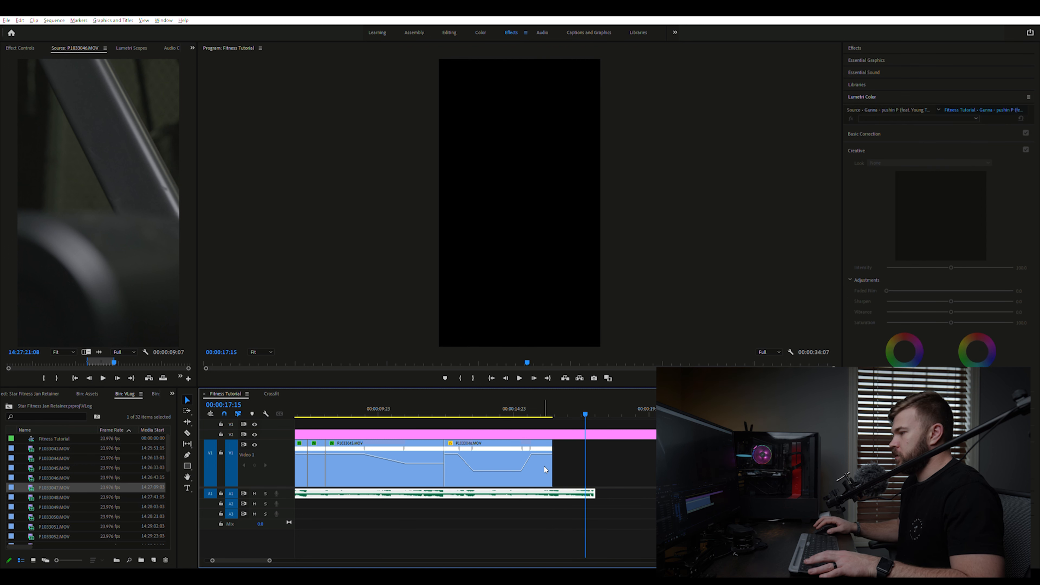
{"action": "left_click_drag", "start_coordinate": [553, 469], "coordinate": [560, 469]}
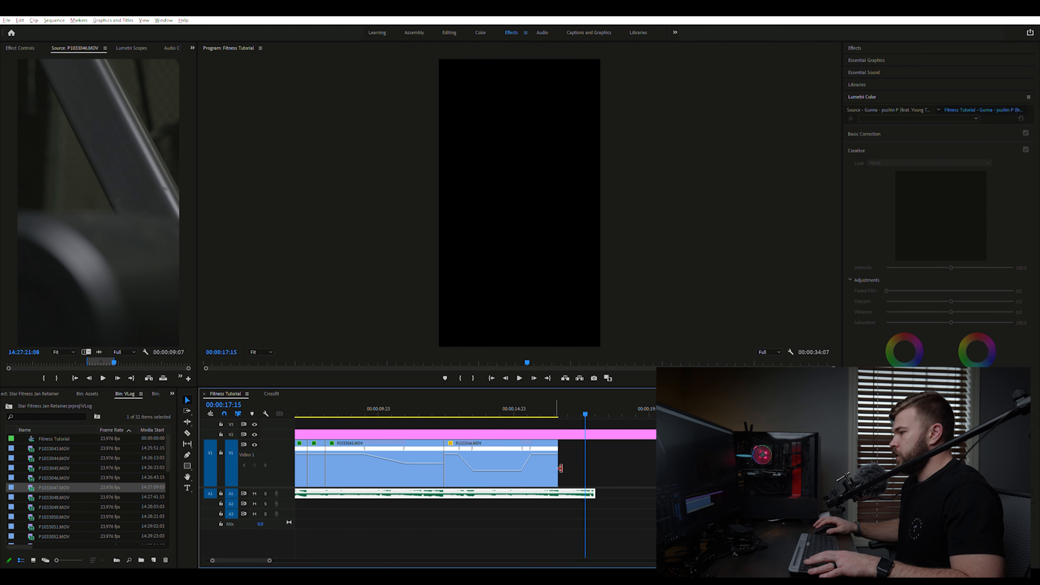
- Replay the extended end of P1033046.MOV through the end of the music at about 00:00:18:01
{"action": "left_click", "coordinate": [508, 410]}
{"action": "key", "text": "space"}
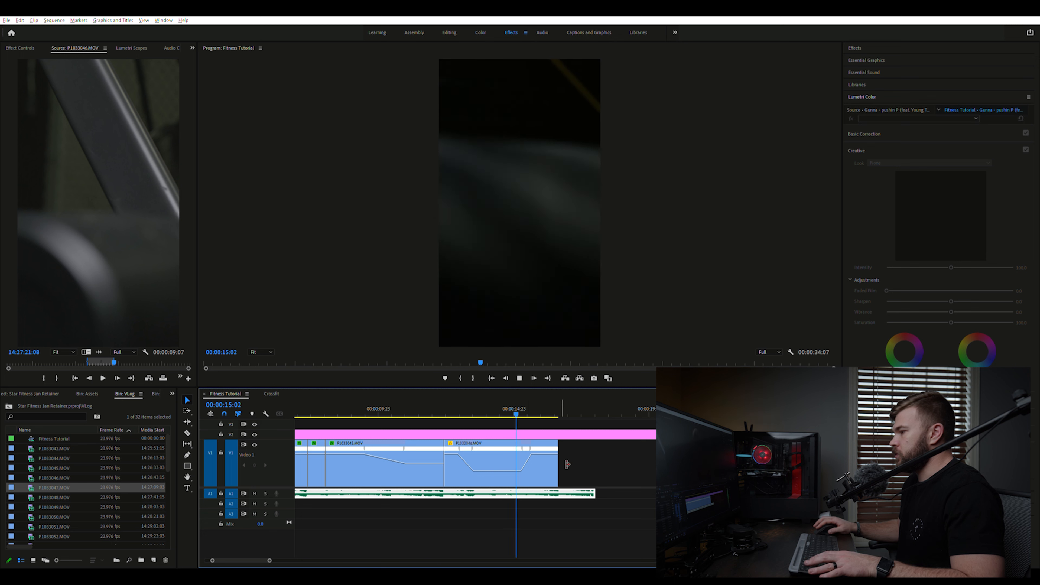
{"action": "key", "text": "space"}
{"action": "key", "text": "minus"}
{"action": "key", "text": "minus"}
{"action": "key", "text": "space"}
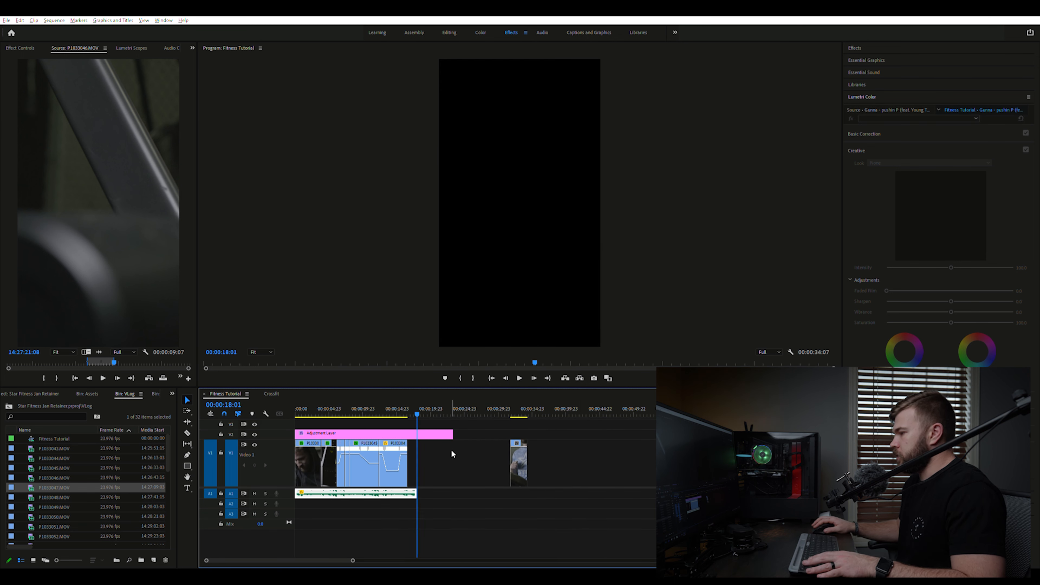
- Move P1033047.MOV directly after P1033046.MOV and play across the join
{"action": "left_click_drag", "start_coordinate": [519, 467], "coordinate": [417, 467]}
{"action": "left_click", "coordinate": [403, 412]}
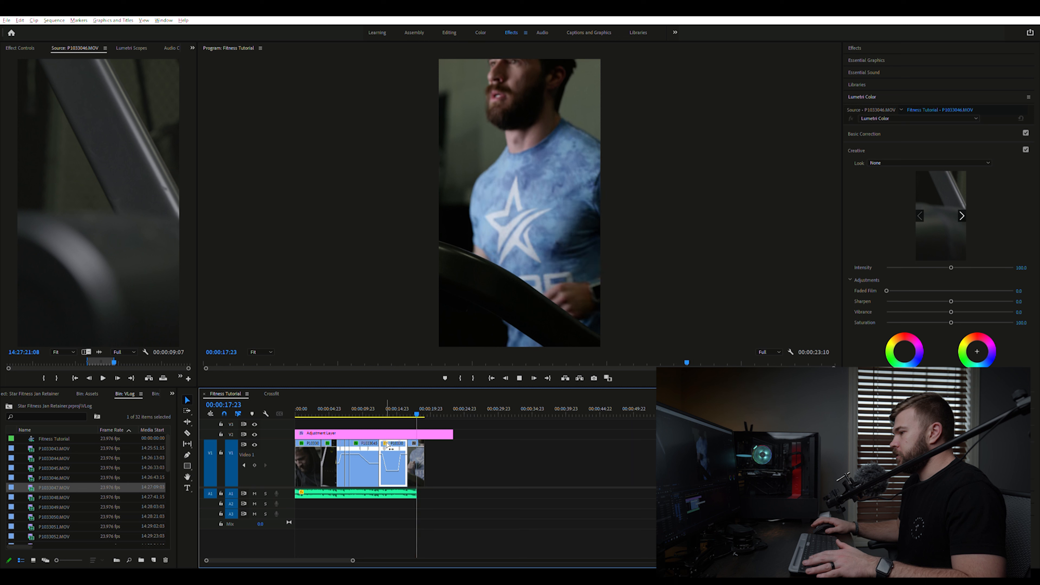
{"action": "key", "text": "space"}
{"action": "scroll", "coordinate": [389, 447], "scroll_direction": "down", "scroll_amount": 2}
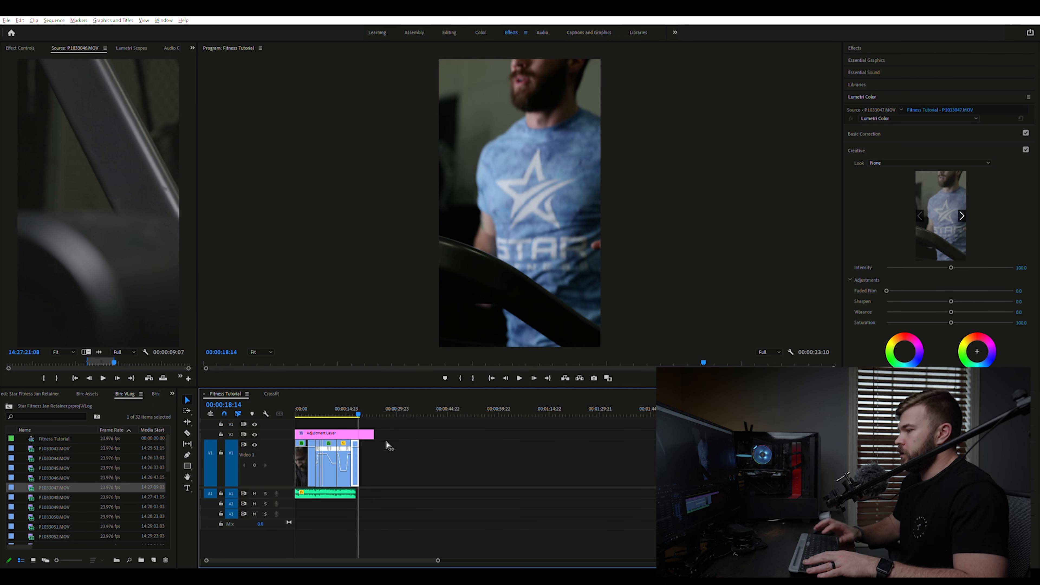
{"action": "scroll", "coordinate": [389, 447], "scroll_direction": "up", "scroll_amount": 5}
{"action": "key", "text": "space"}
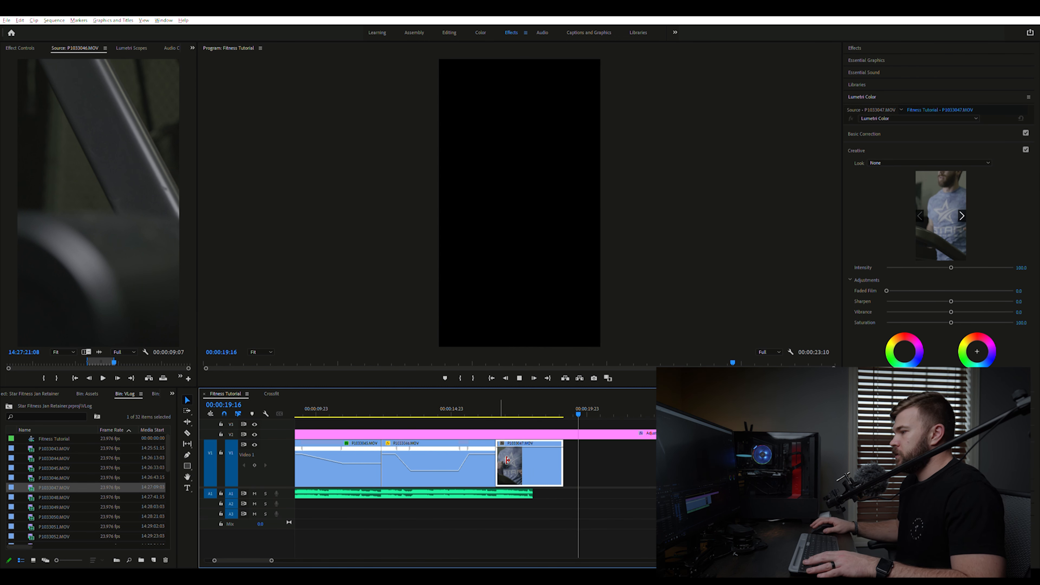
- Replay the join from about 00:00:16:08 and trim the end of P1033047.MOV to the music's end at 00:00:18:00
{"action": "left_click", "coordinate": [487, 413]}
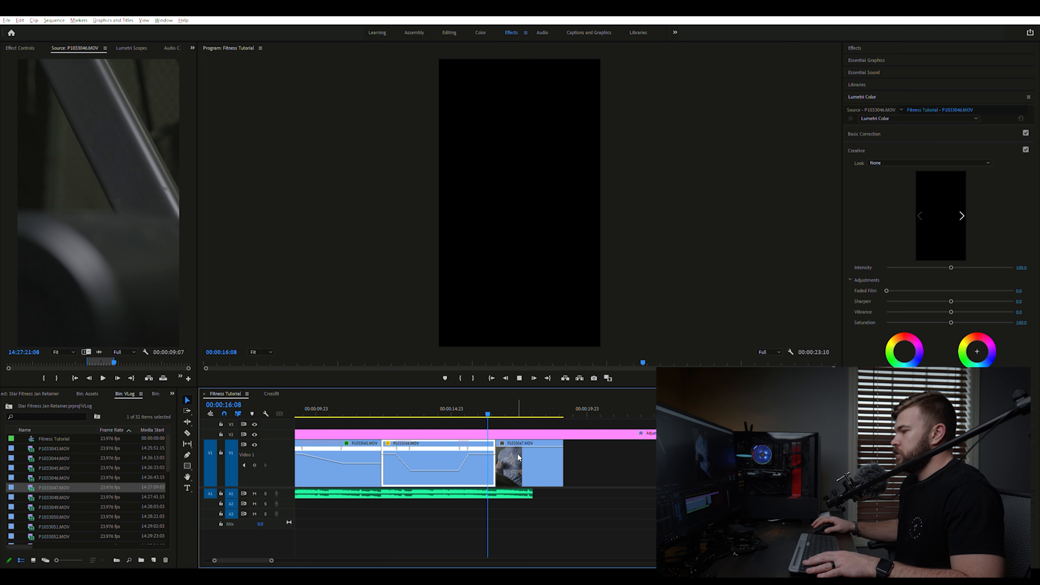
{"action": "key", "text": "space"}
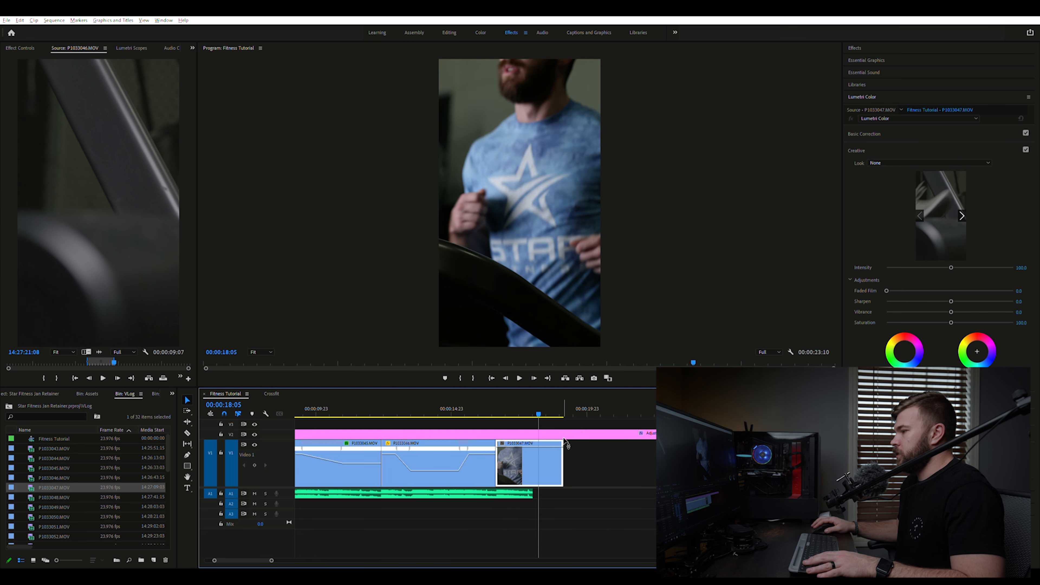
{"action": "key", "text": "shift+Left"}
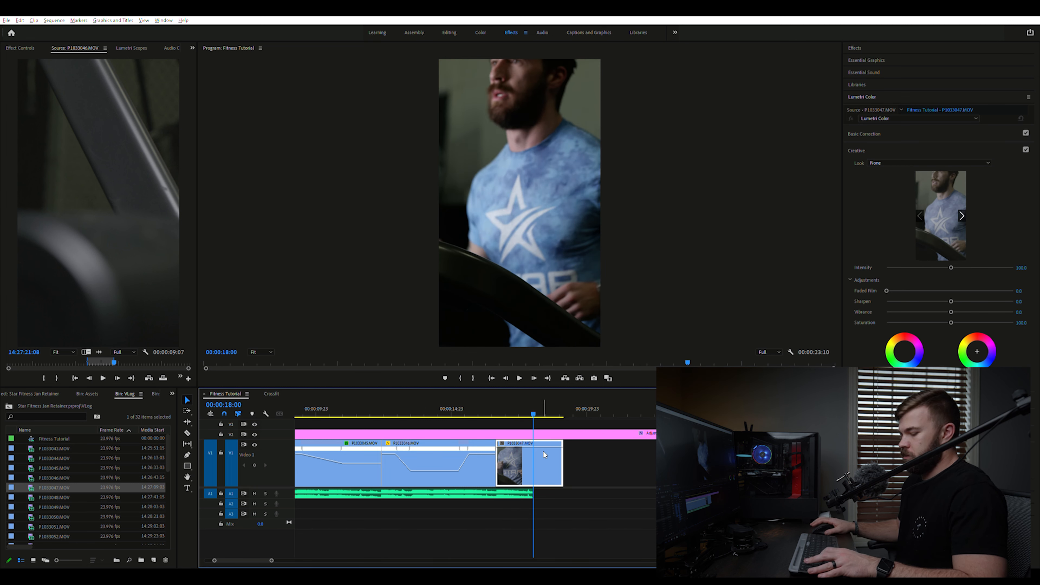
{"action": "key", "text": "w"}
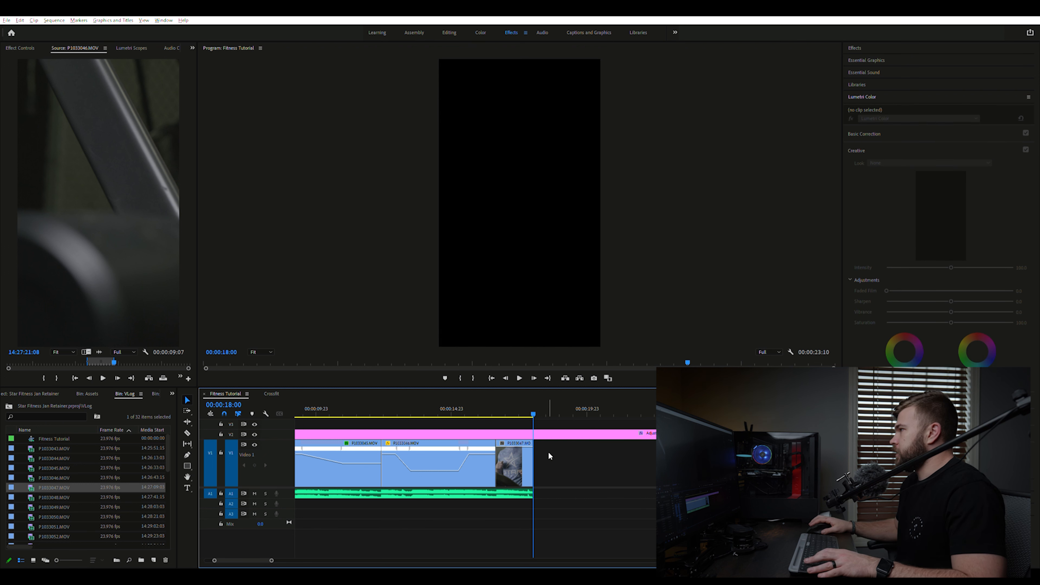
- Apply a Dip to Black transition to the end of P1033047.MOV and preview the fade-out
{"action": "key", "text": "shift+7"}
{"action": "key", "text": "ctrl+d"}
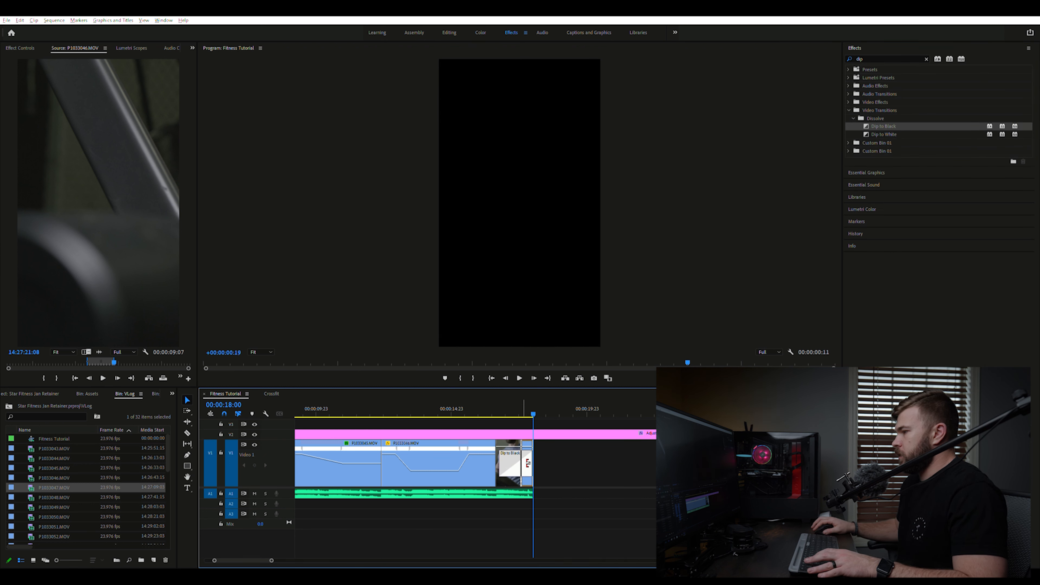
{"action": "left_click", "coordinate": [465, 464]}
{"action": "key", "text": "Up"}
{"action": "key", "text": "space"}
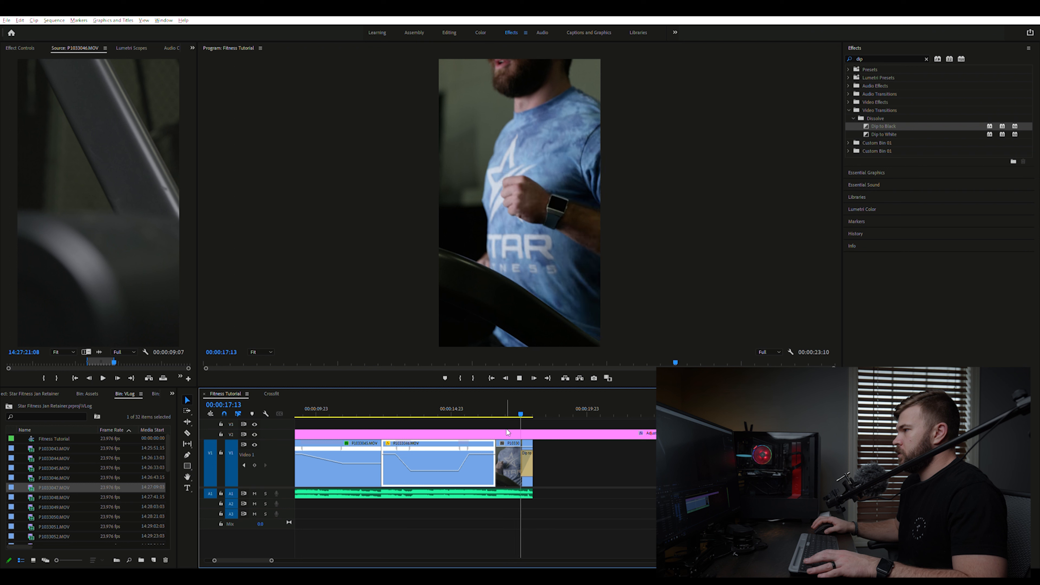
{"action": "key", "text": "space"}
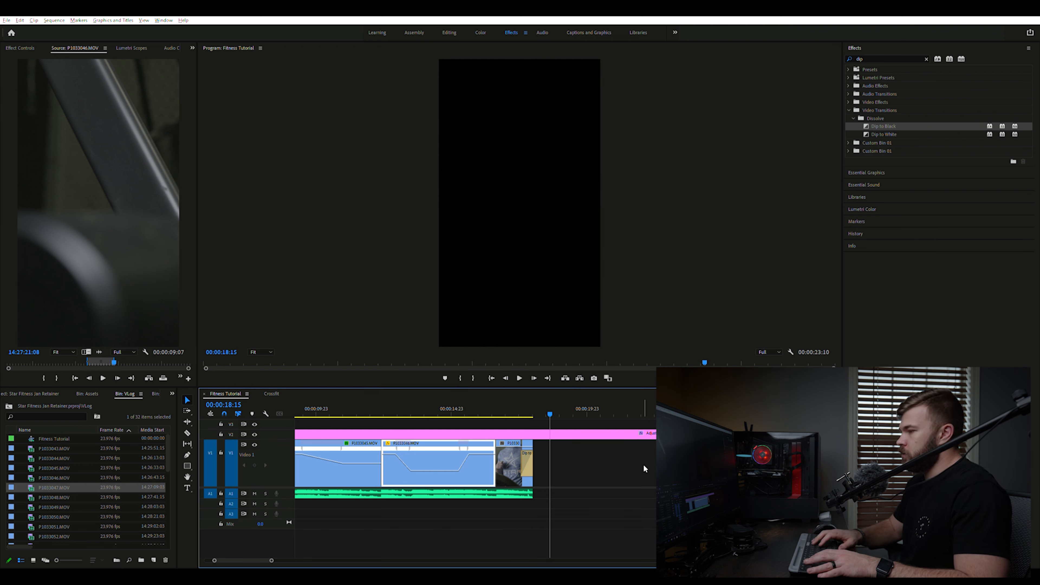
- Go back to the beginning of the sequence and set the playhead at 00:00:00:22 in the first clip
{"action": "key", "text": "minus"}
{"action": "key", "text": "minus"}
{"action": "key", "text": "minus"}
{"action": "key", "text": "minus"}
{"action": "key", "text": "equal"}
{"action": "key", "text": "equal"}
{"action": "key", "text": "equal"}
{"action": "key", "text": "equal"}
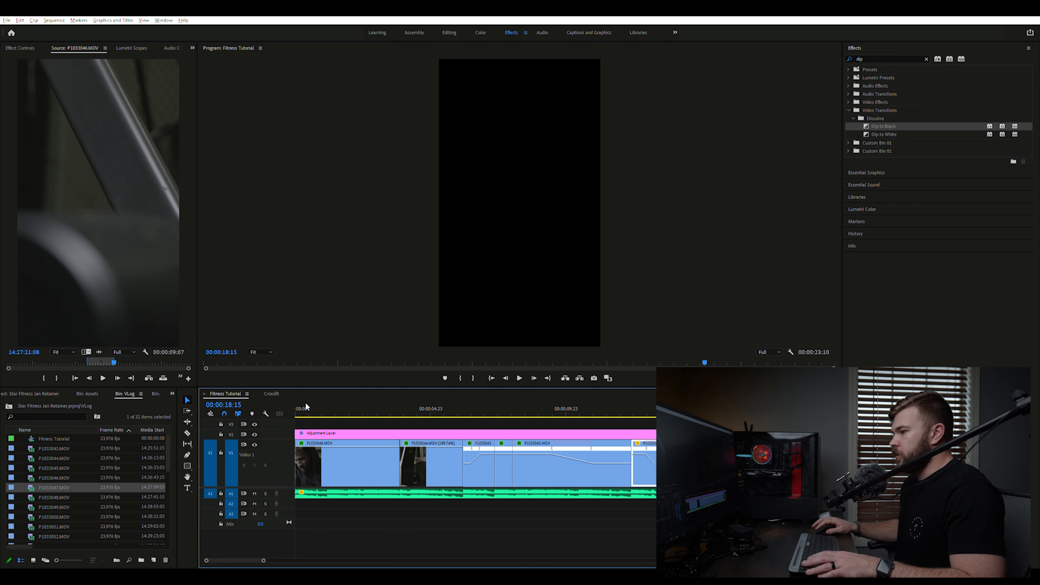
{"action": "left_click", "coordinate": [327, 453]}
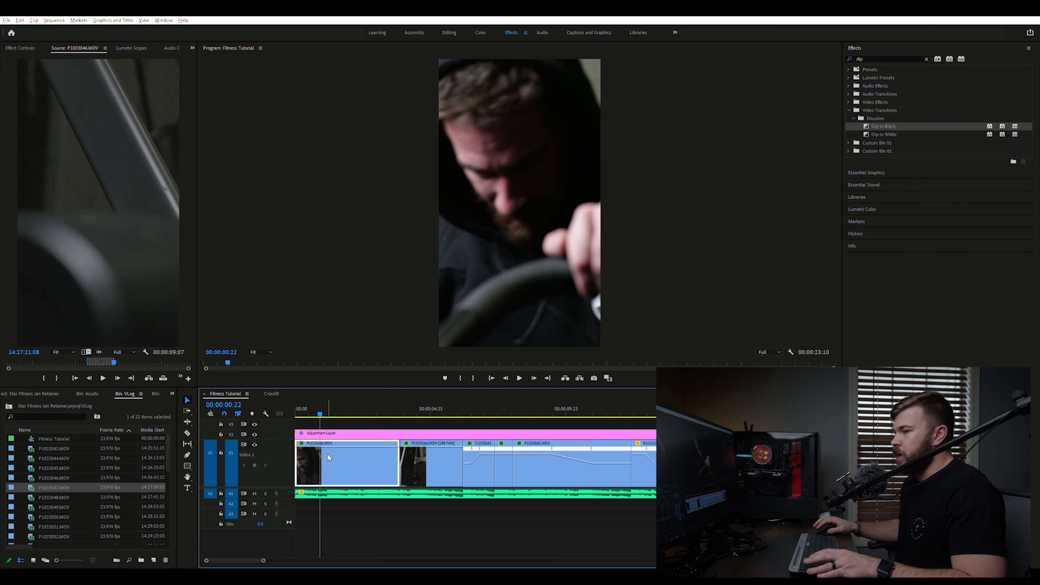
- Open the Sound bin and load ES_Mountain Bike Pass By 2 - SFX Producer.mp3 as the source clip
{"action": "left_click", "coordinate": [87, 393]}
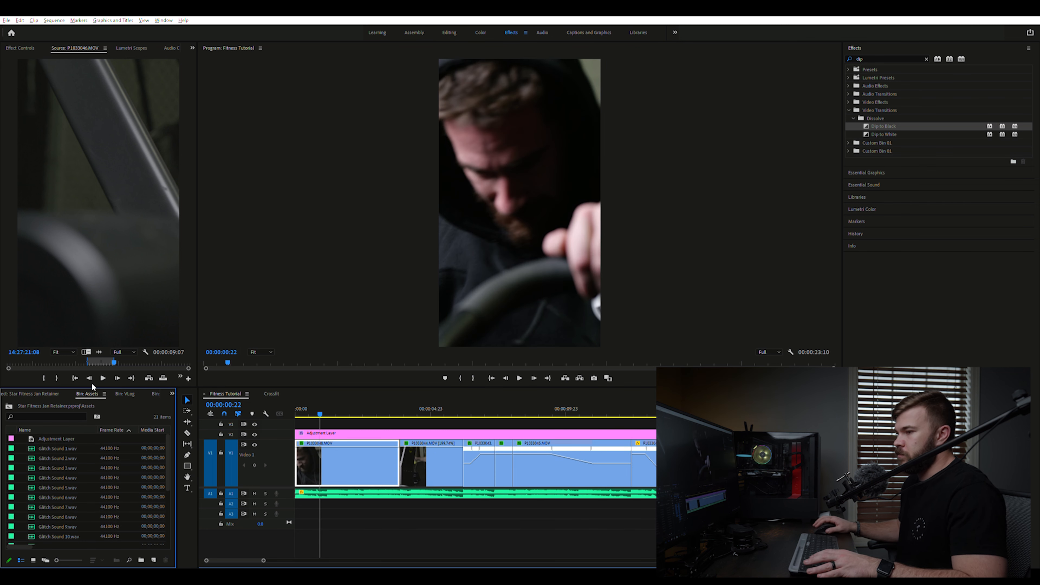
{"action": "left_click", "coordinate": [125, 393]}
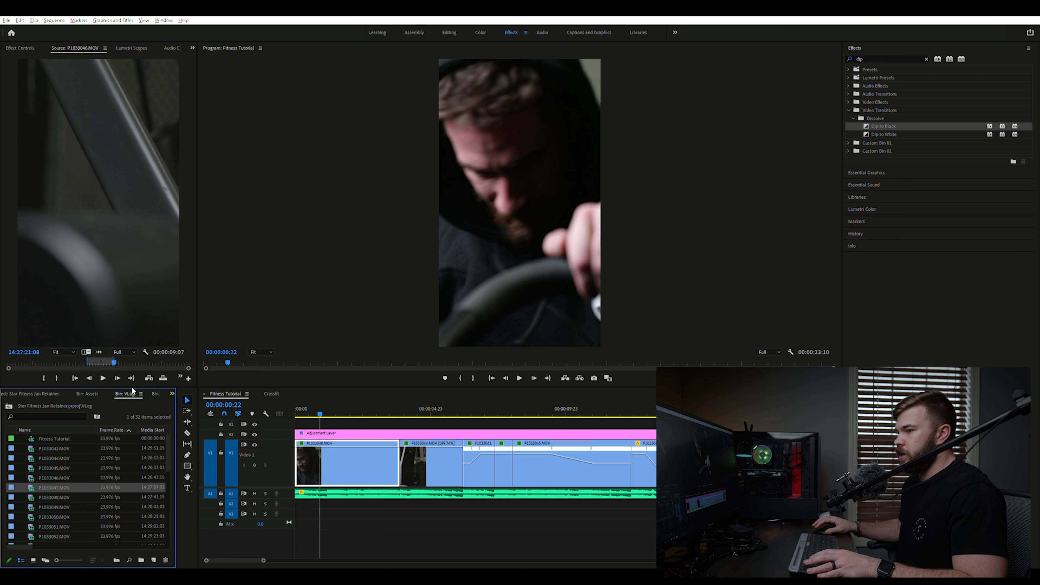
{"action": "key", "text": "shift+1"}
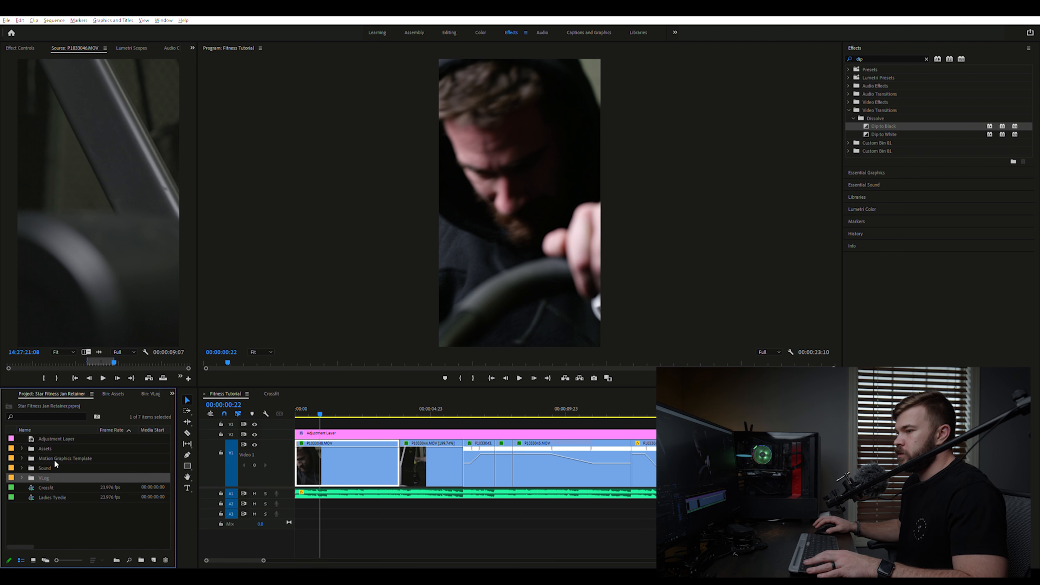
{"action": "double_click", "coordinate": [53, 466]}
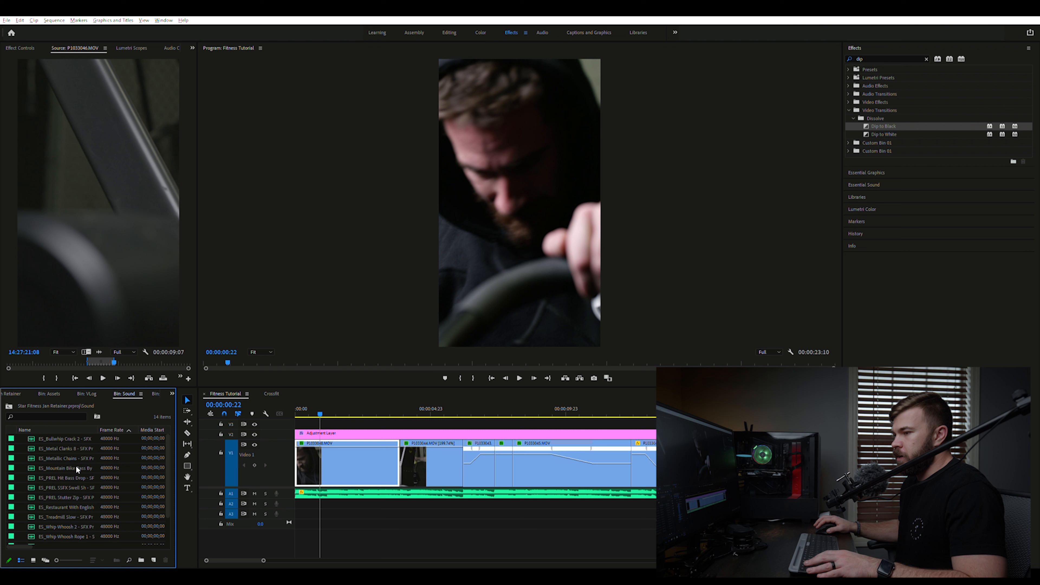
{"action": "double_click", "coordinate": [66, 467]}
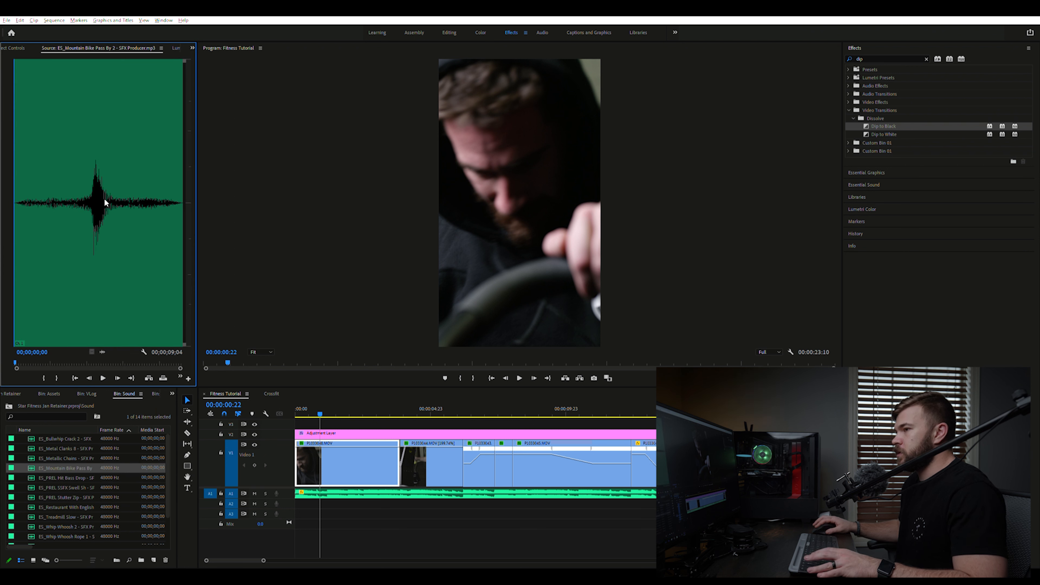
- Mark the In point of the bike pass-by sound at 00;00;04;02, just before its loud peak
{"action": "left_click", "coordinate": [118, 229]}
{"action": "left_click", "coordinate": [92, 150]}
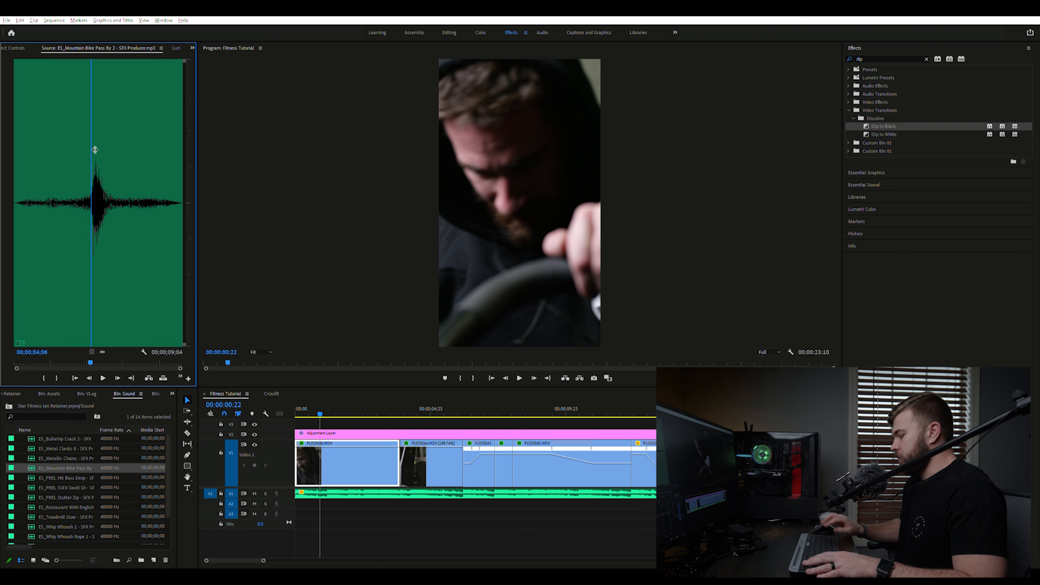
{"action": "key", "text": "Left"}
{"action": "key", "text": "Left"}
{"action": "key", "text": "Left"}
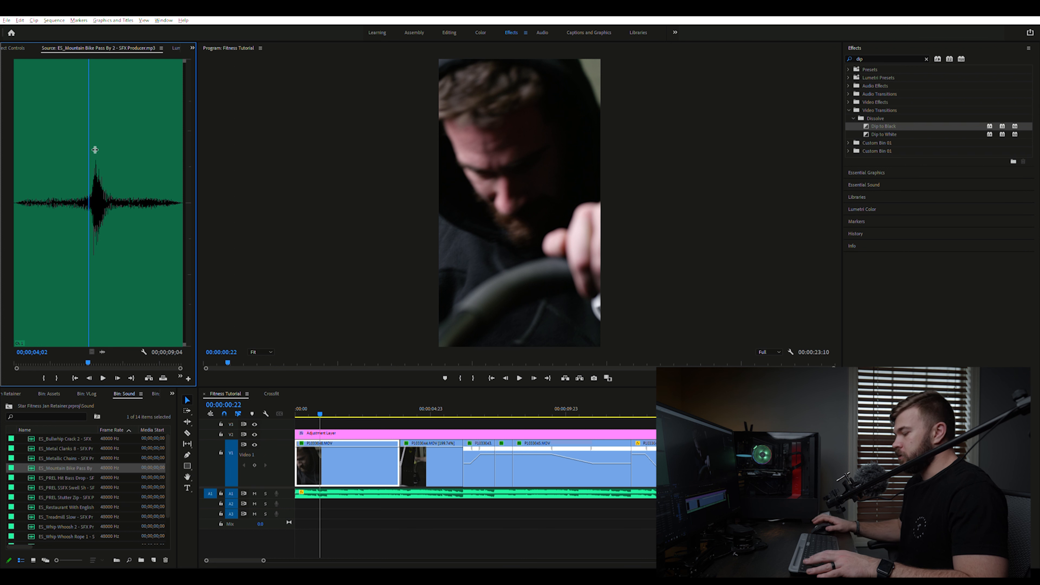
{"action": "key", "text": "i"}
- Mark the Out point of the bike pass-by sound at 00;00;05;10, just after its peak
{"action": "left_click", "coordinate": [124, 141]}
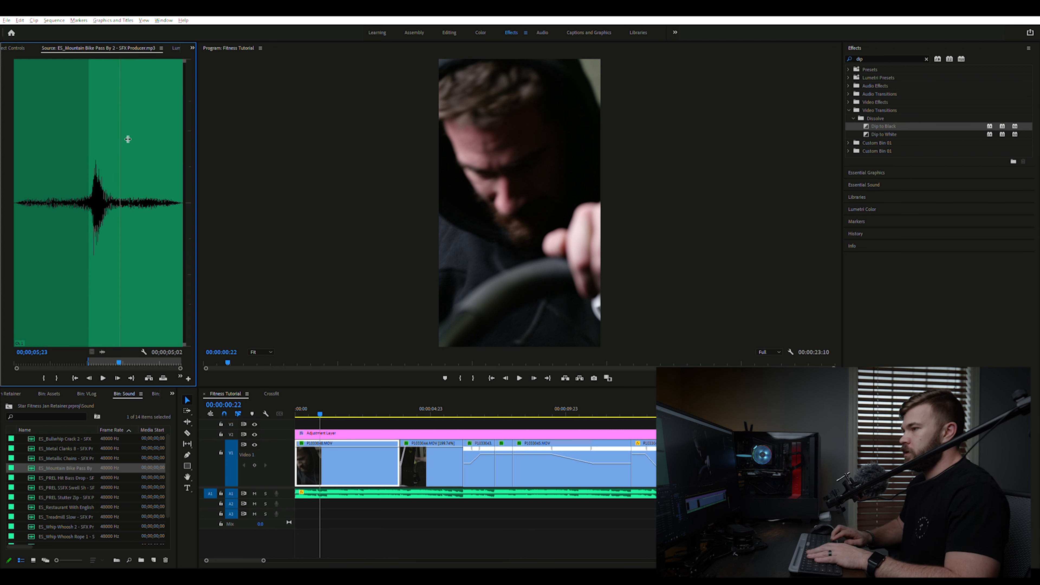
{"action": "key", "text": "Left"}
{"action": "key", "text": "Left"}
{"action": "key", "text": "Left"}
{"action": "key", "text": "Left"}
{"action": "key", "text": "Left"}
{"action": "key", "text": "Left"}
{"action": "key", "text": "Left"}
{"action": "key", "text": "Left"}
{"action": "key", "text": "Left"}
{"action": "key", "text": "Left"}
{"action": "key", "text": "Left"}
{"action": "key", "text": "Left"}
{"action": "key", "text": "Left"}
{"action": "key", "text": "o"}
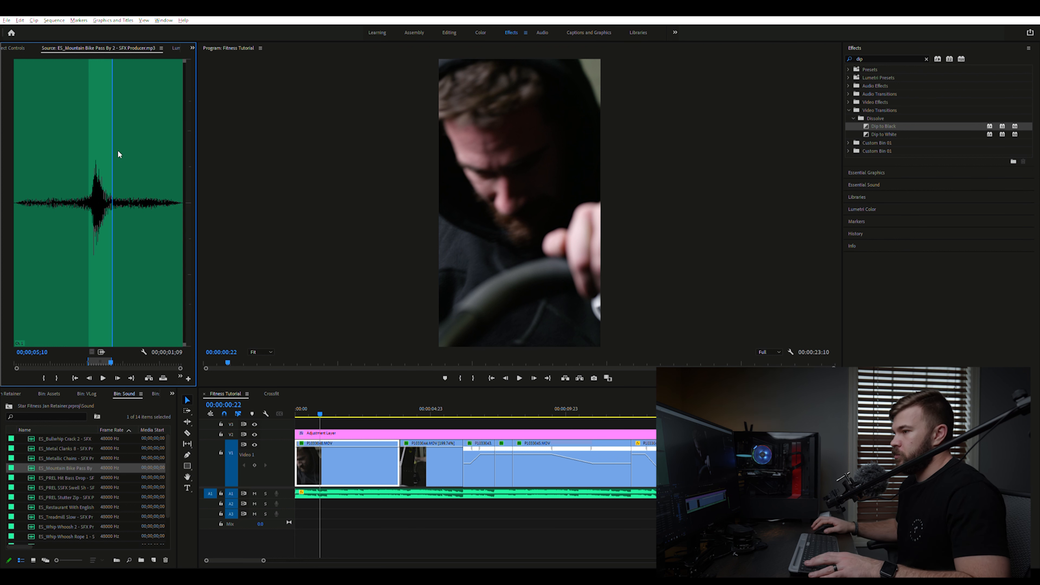
- Place the marked pass-by sound on A2 at the sequence start, lengthen it to about 00:00:02:14, and play the opening
{"action": "left_click_drag", "start_coordinate": [312, 493], "coordinate": [313, 501]}
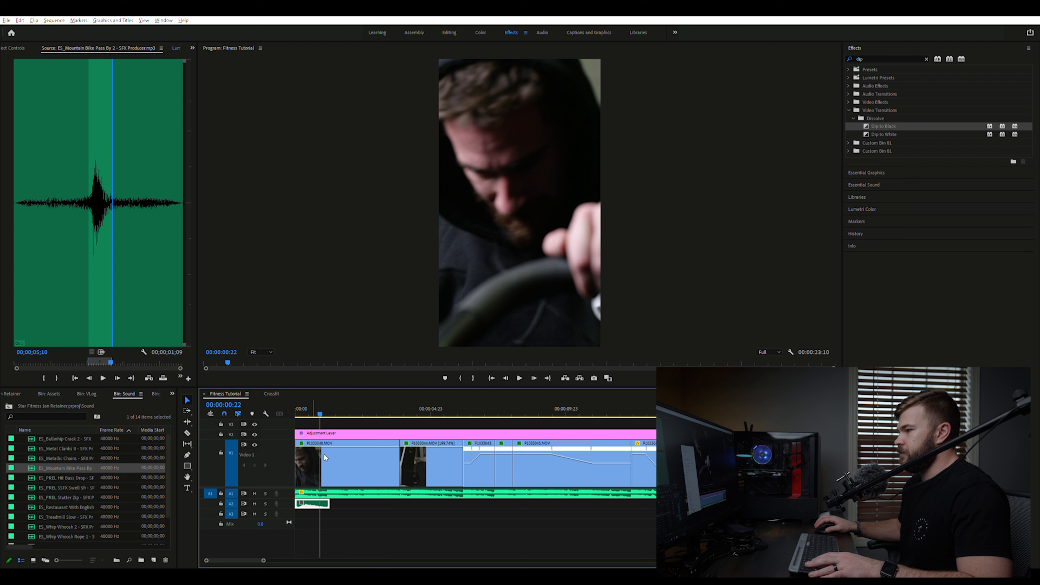
{"action": "key", "text": "Home"}
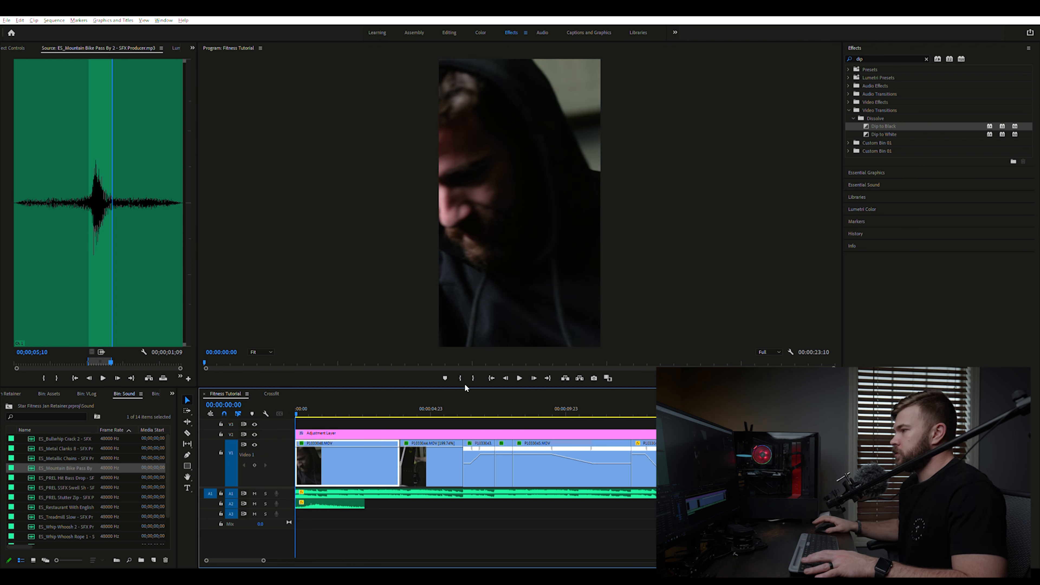
{"action": "key", "text": "space"}
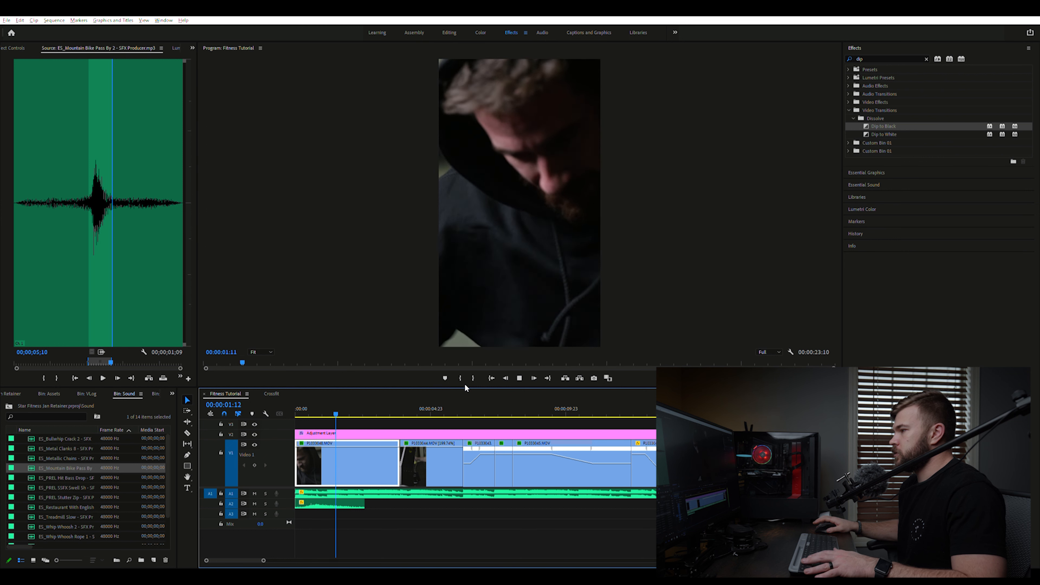
{"action": "key", "text": "space"}
- Duplicate the pass-by sound from A2 onto A3, starting at about 00:00:01:12, and play the sequence from its beginning
{"action": "left_click", "coordinate": [327, 498]}
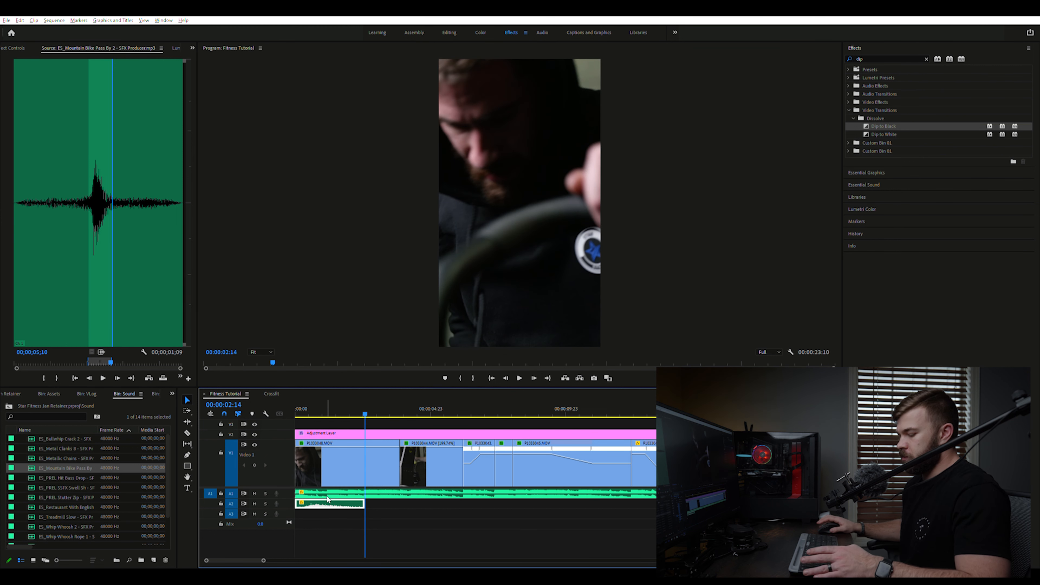
{"action": "left_click_drag", "start_coordinate": [331, 500], "coordinate": [372, 512]}
{"action": "key", "text": "Home"}
{"action": "key", "text": "space"}
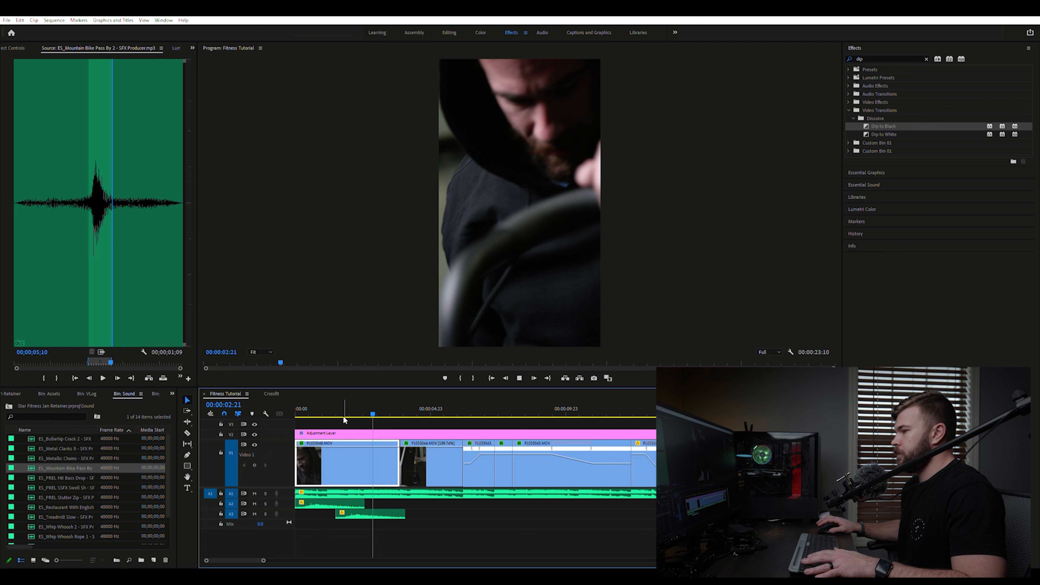
{"action": "key", "text": "space"}
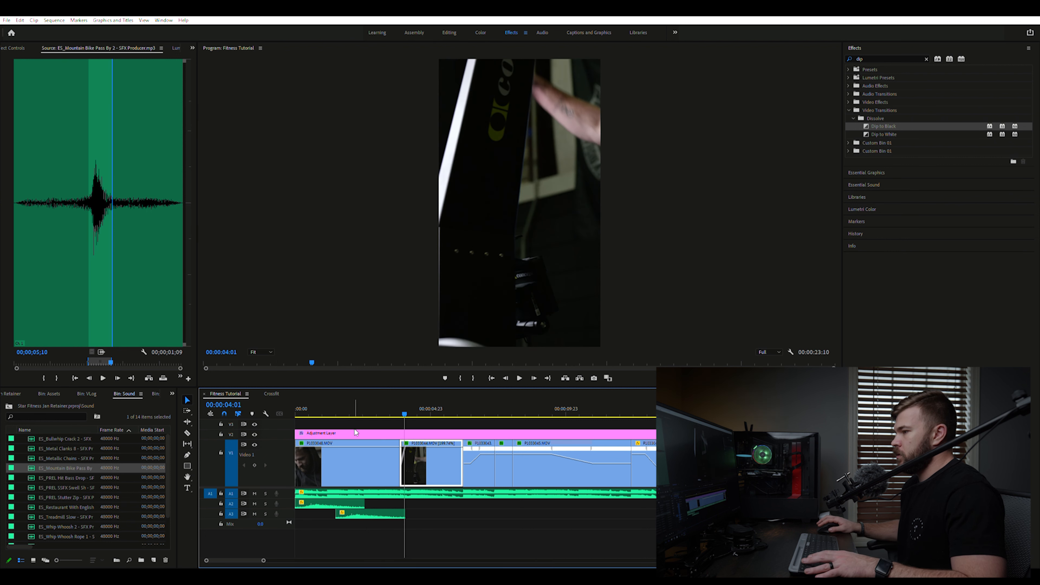
- Trim the end of the A3 pass-by sound to the first cut at 00:00:03:21
{"action": "left_click", "coordinate": [388, 408]}
{"action": "key", "text": "space"}
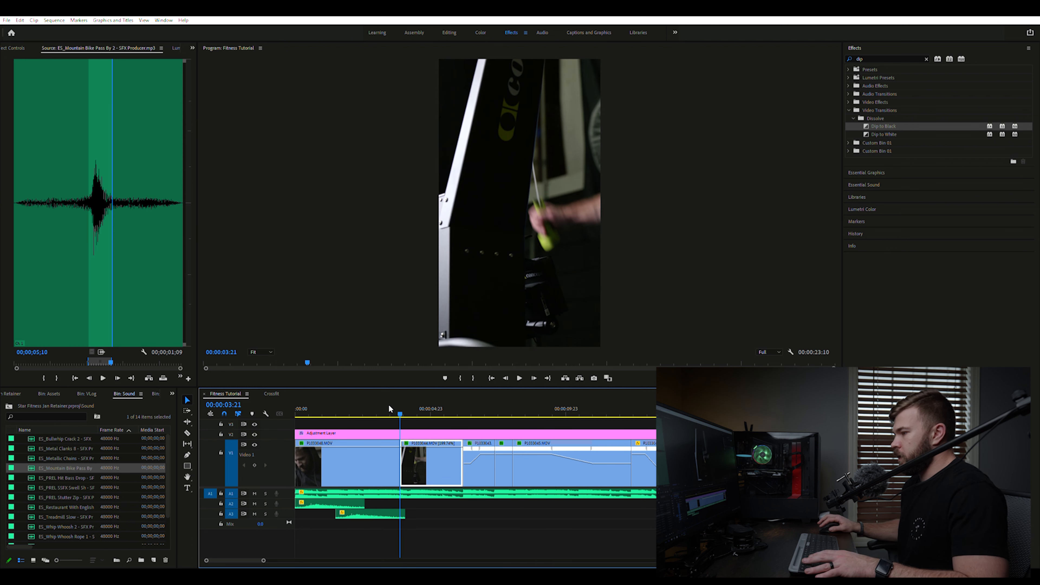
{"action": "left_click", "coordinate": [388, 512]}
{"action": "left_click_drag", "start_coordinate": [401, 511], "coordinate": [403, 512]}
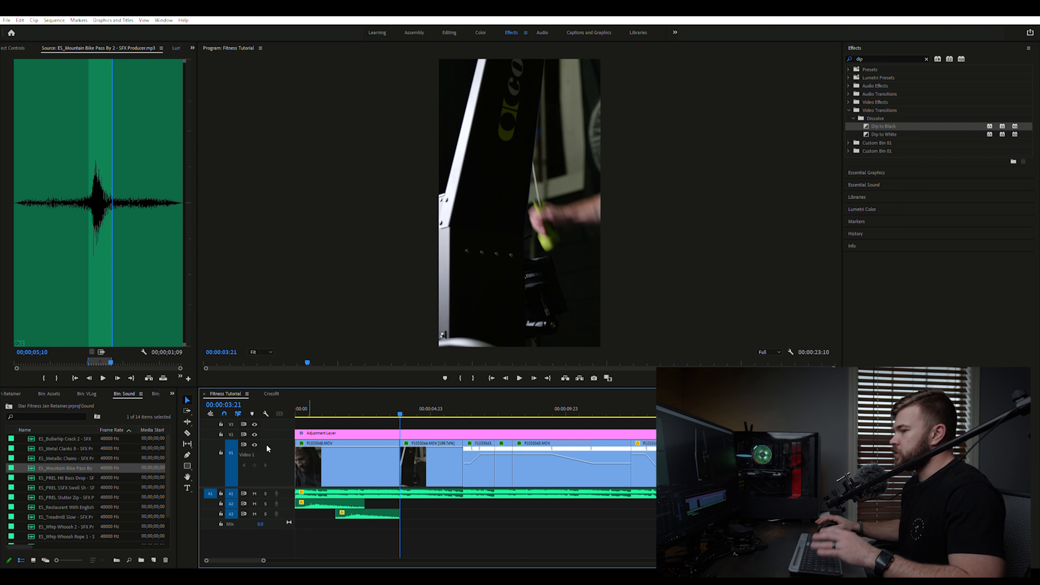
- Load ES_Zip Line Slide Down 2 - SFX Producer.mp3 as the source clip and listen to its marked section
{"action": "scroll", "coordinate": [121, 478], "scroll_direction": "down", "scroll_amount": 1}
{"action": "double_click", "coordinate": [65, 526]}
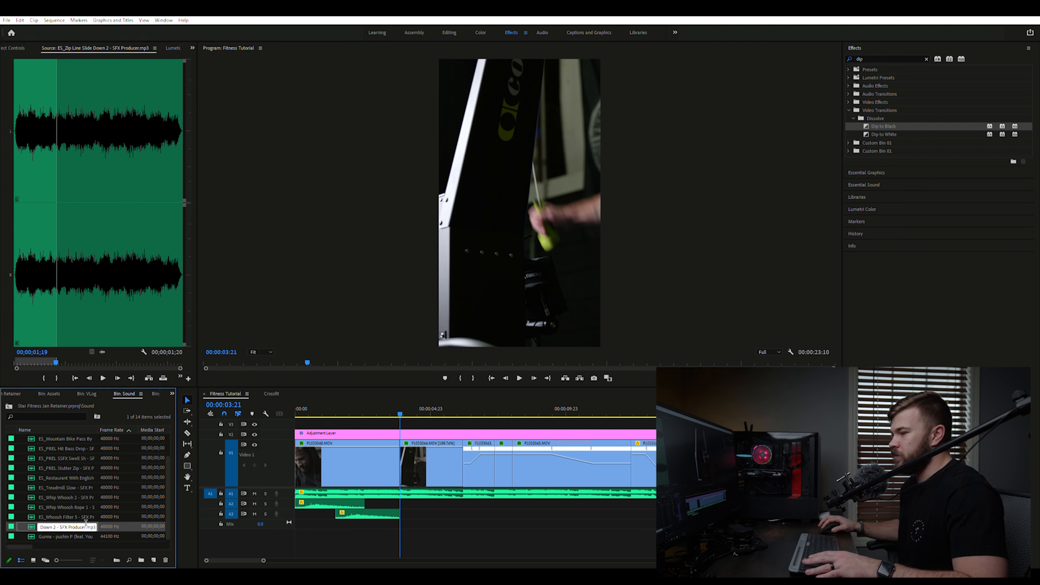
{"action": "left_click", "coordinate": [123, 536]}
{"action": "double_click", "coordinate": [115, 525]}
{"action": "key", "text": "Home"}
{"action": "key", "text": "space"}
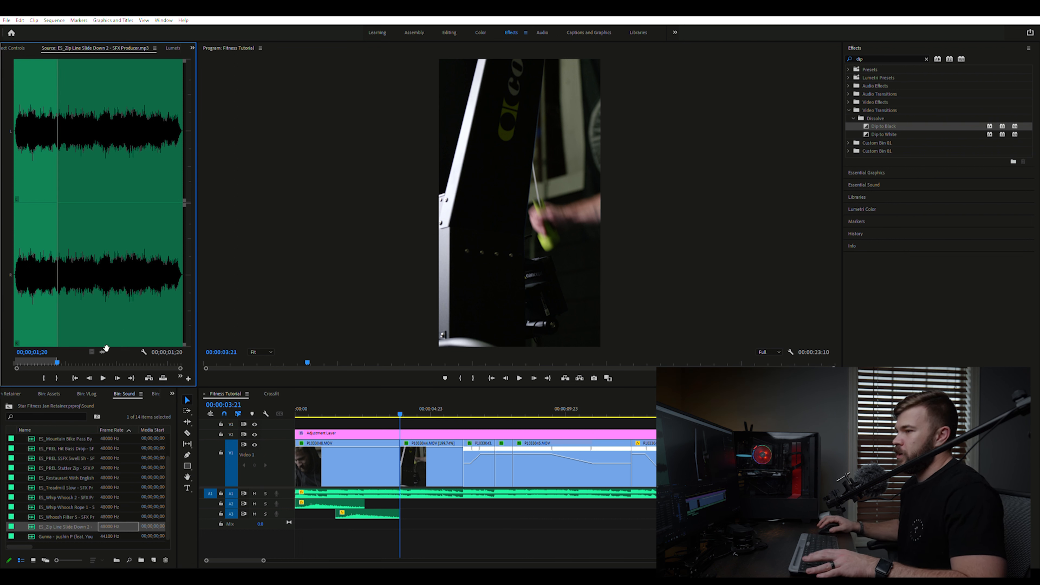
- Place the marked zip line sound on A2 at 00:00:03:21 and play it against the second clip
{"action": "left_click_drag", "start_coordinate": [360, 439], "coordinate": [405, 499]}
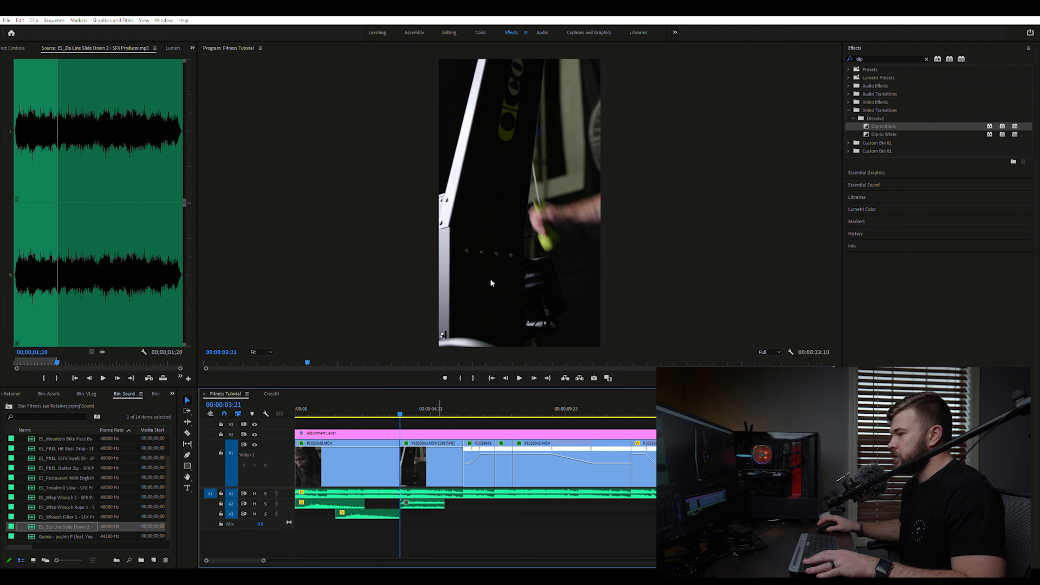
{"action": "key", "text": "space"}
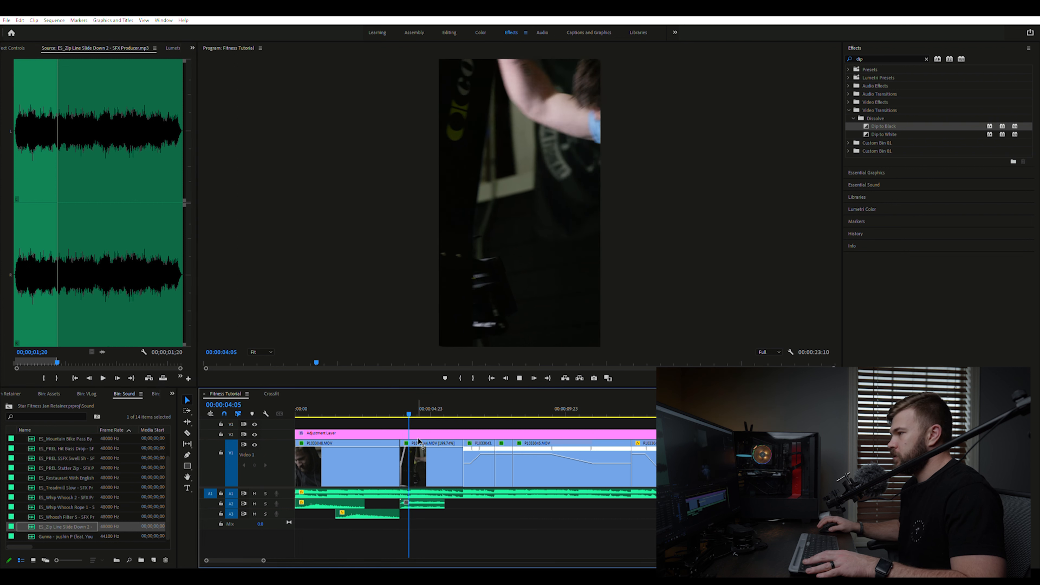
{"action": "left_click", "coordinate": [423, 447]}
- Nudge the A2 zip line sound later to start at about 00:00:04:06, replaying the second clip to check its timing
{"action": "left_click_drag", "start_coordinate": [411, 505], "coordinate": [416, 502]}
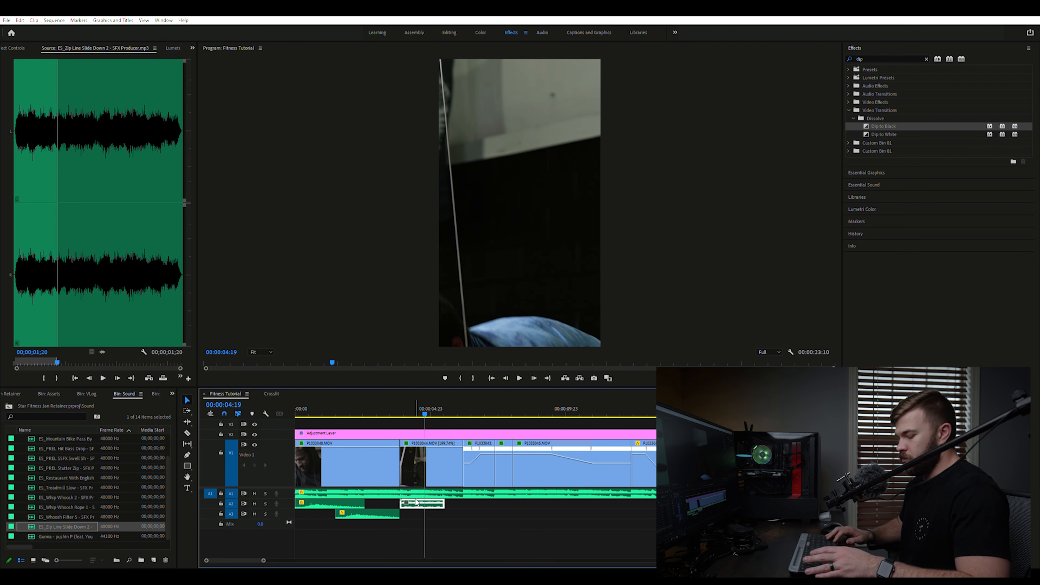
{"action": "key", "text": "alt+shift+Right"}
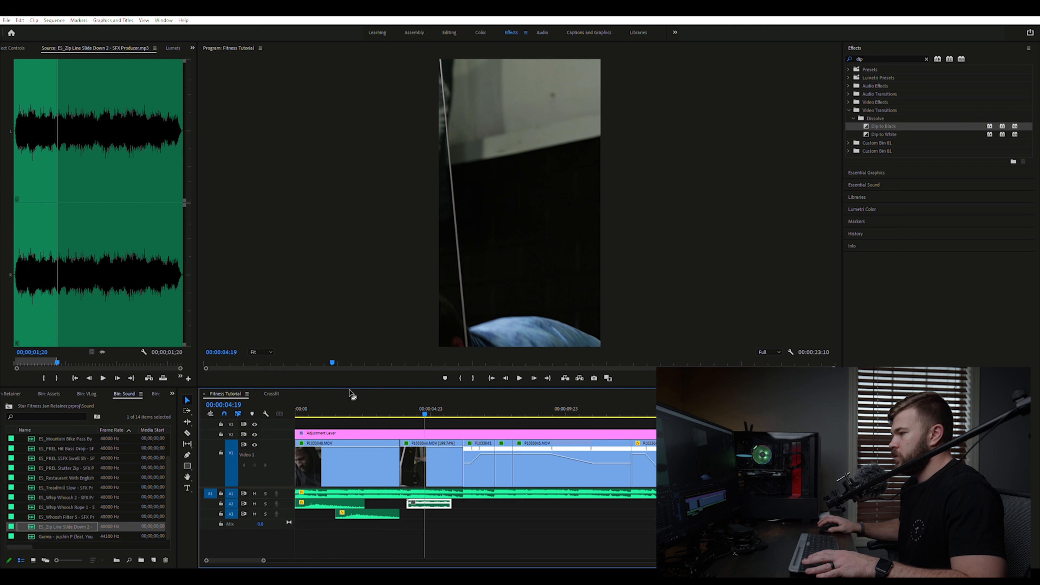
{"action": "left_click", "coordinate": [398, 409]}
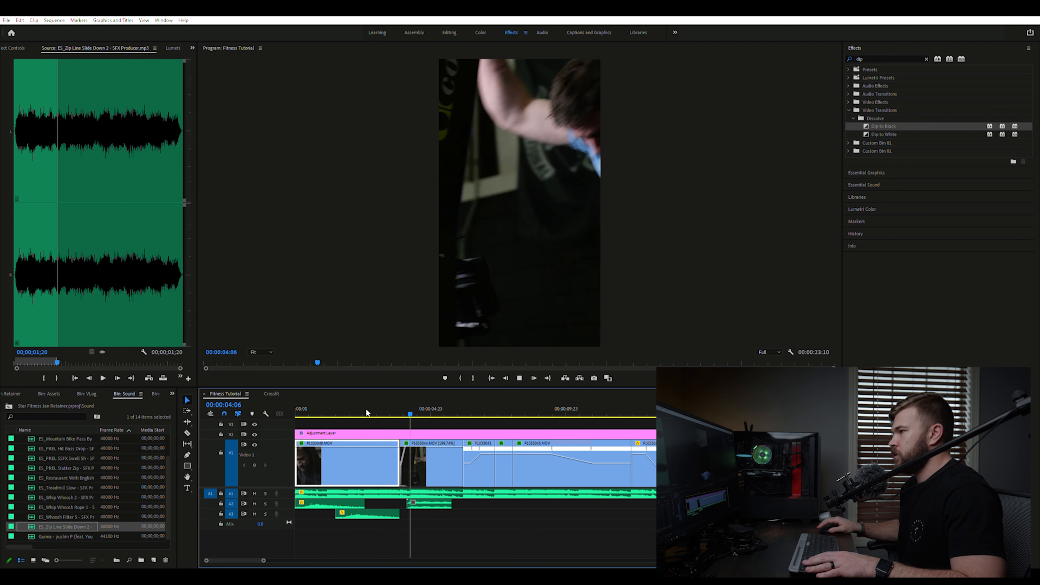
{"action": "key", "text": "space"}
{"action": "left_click", "coordinate": [423, 503]}
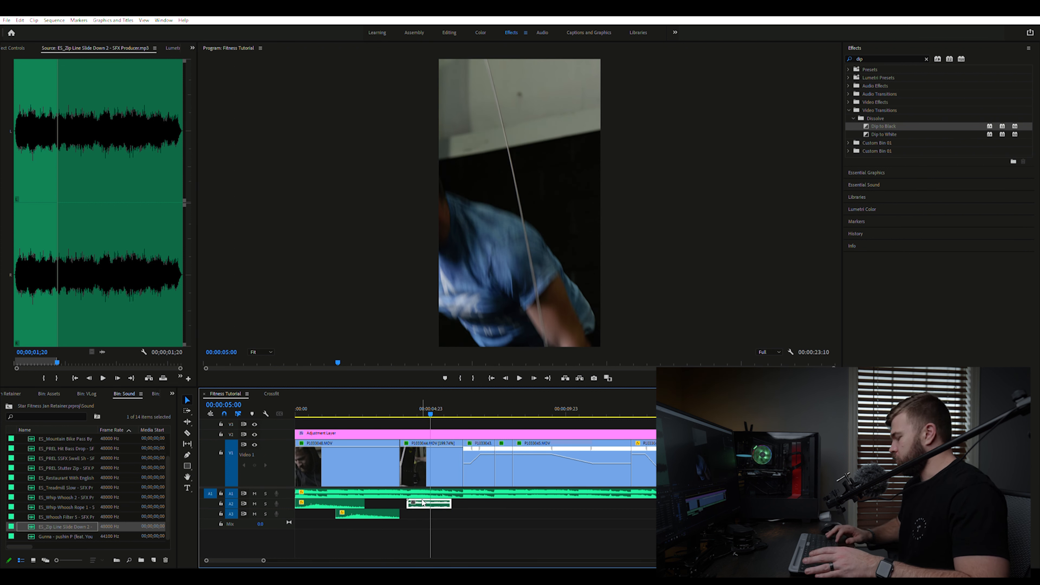
{"action": "left_click_drag", "start_coordinate": [423, 503], "coordinate": [427, 503]}
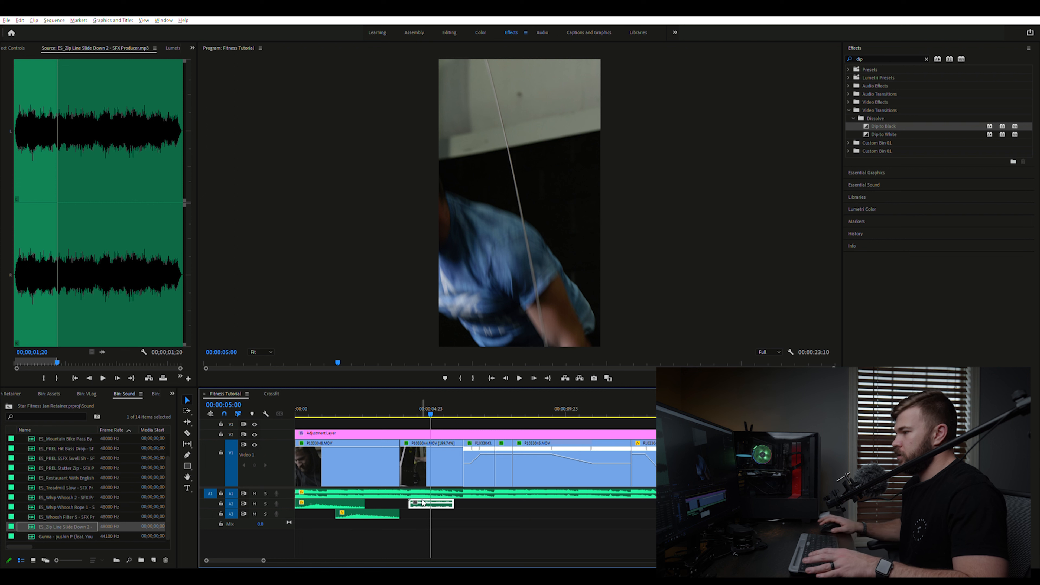
{"action": "left_click", "coordinate": [396, 407]}
{"action": "key", "text": "space"}
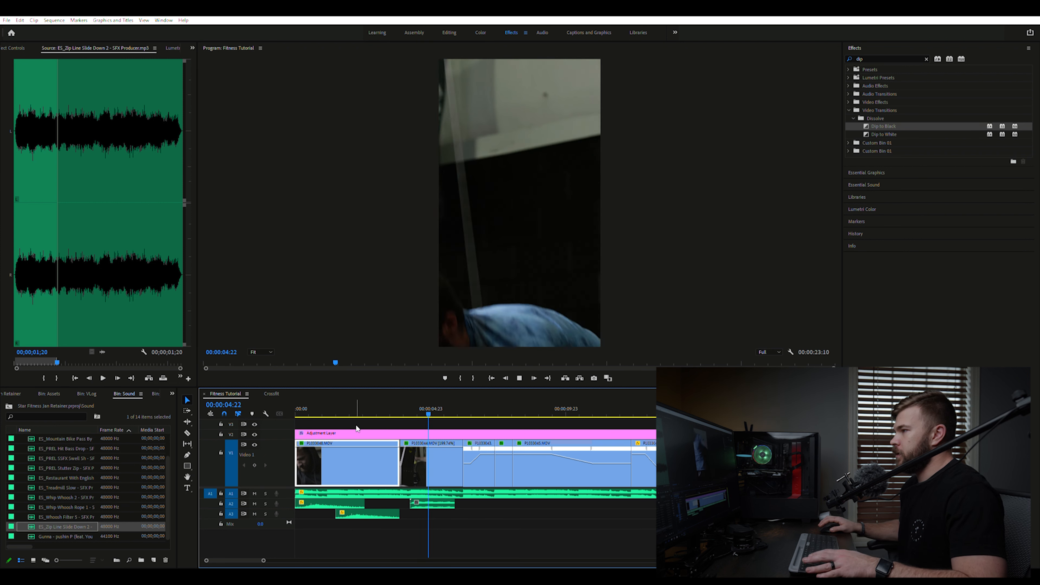
{"action": "key", "text": "space"}
{"action": "key", "text": "space"}
{"action": "key", "text": "space"}
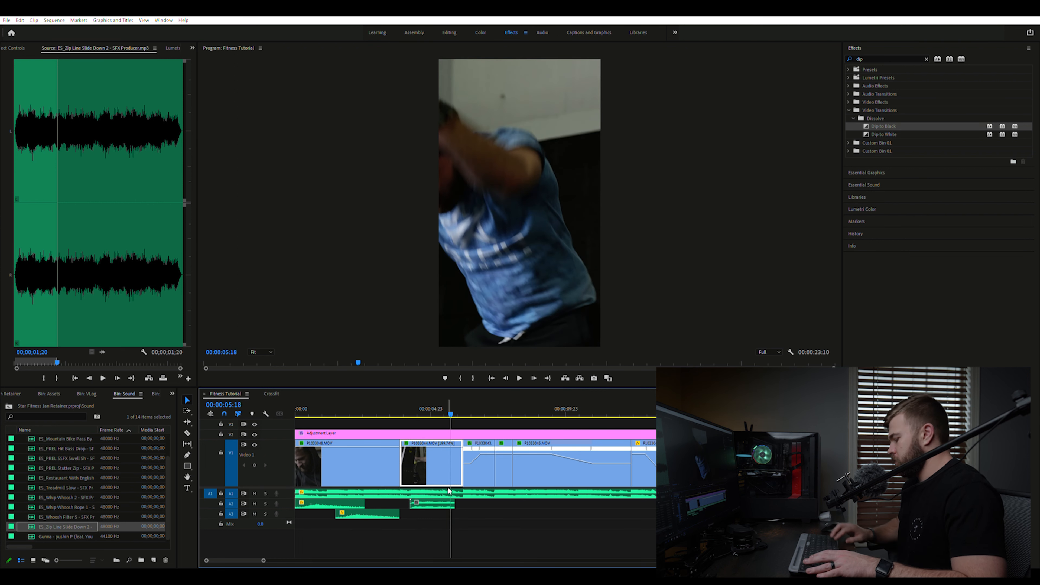
- Trim the end of the A2 zip line sound to about 00:00:05:18, duplicate it onto A3, and play the overlap
{"action": "mouse_move", "coordinate": [455, 502]}
{"action": "left_mouse_down"}
{"action": "mouse_move", "coordinate": [445, 506]}
{"action": "mouse_move", "coordinate": [470, 514]}
{"action": "left_mouse_up"}
{"action": "left_click", "coordinate": [442, 500]}
{"action": "left_click", "coordinate": [403, 408]}
{"action": "key", "text": "space"}
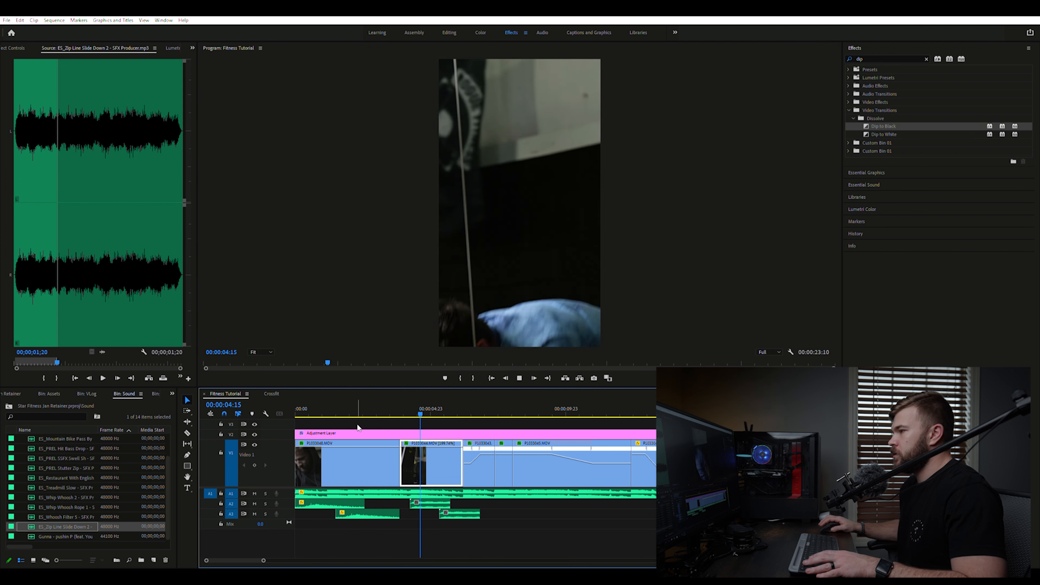
{"action": "key", "text": "space"}
- Reposition the A3 zip line copy to start at about 00:00:05:21, after the A2 sound, and play into the third clip
{"action": "left_click_drag", "start_coordinate": [445, 506], "coordinate": [466, 512]}
{"action": "left_click", "coordinate": [395, 409]}
{"action": "key", "text": "space"}
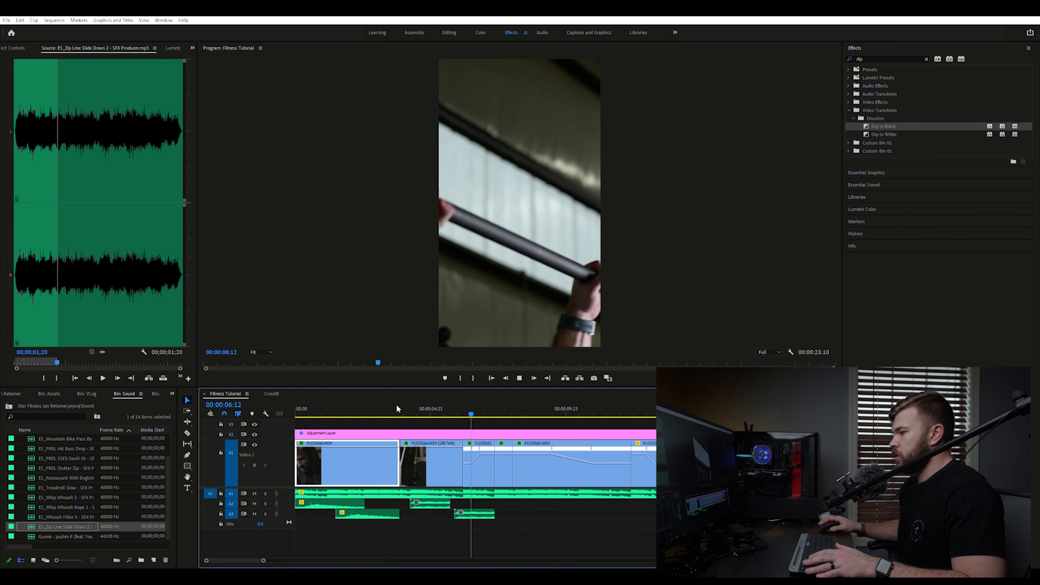
{"action": "left_click", "coordinate": [478, 467]}
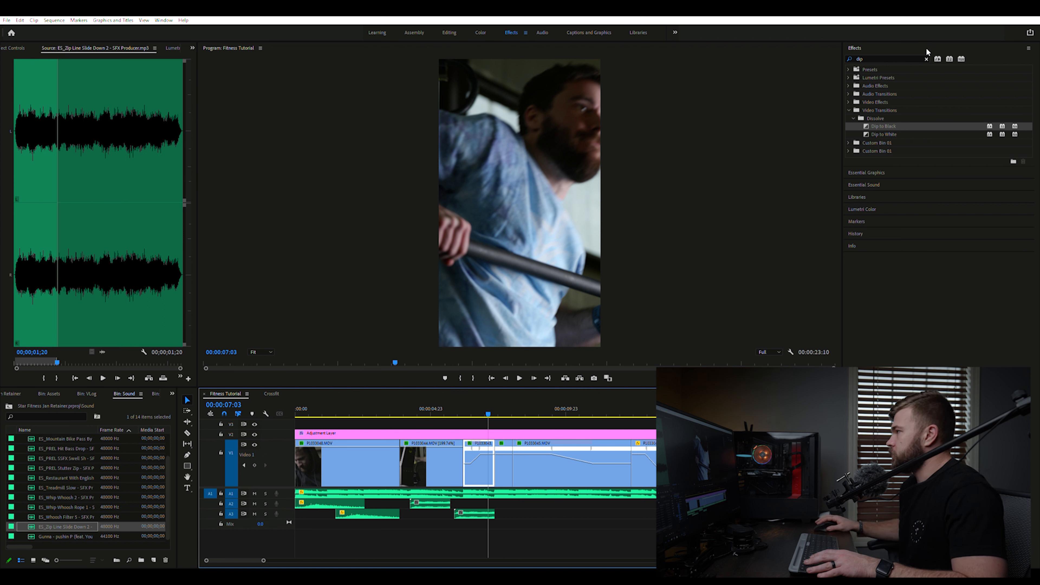
- Find the Exponential Fade audio transition with the search term "ex" and apply it to the start of the A3 zip line sound
{"action": "left_click", "coordinate": [926, 58]}
{"action": "left_click", "coordinate": [886, 58]}
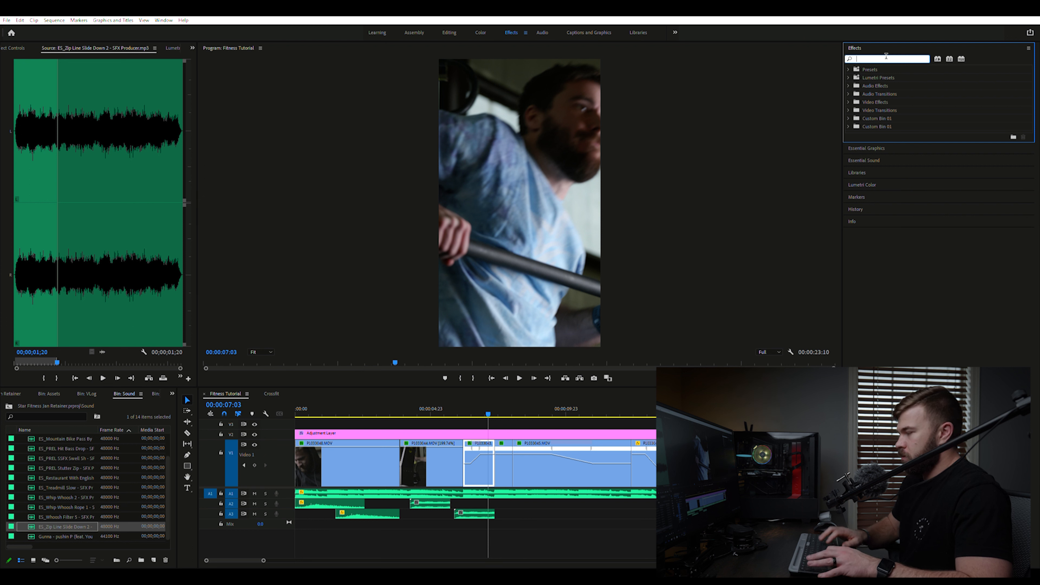
{"action": "type", "text": "ex"}
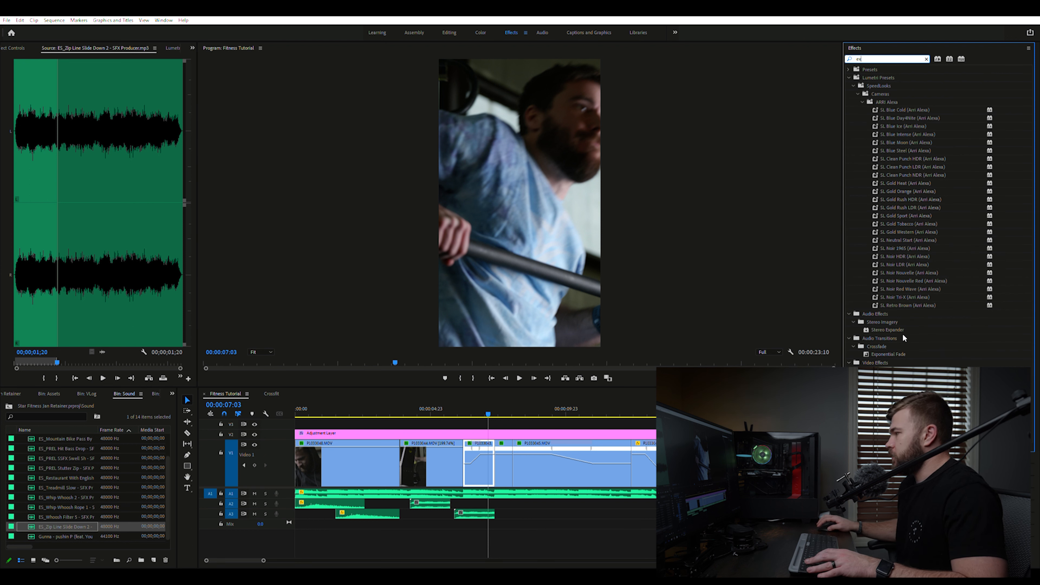
{"action": "left_click", "coordinate": [890, 354]}
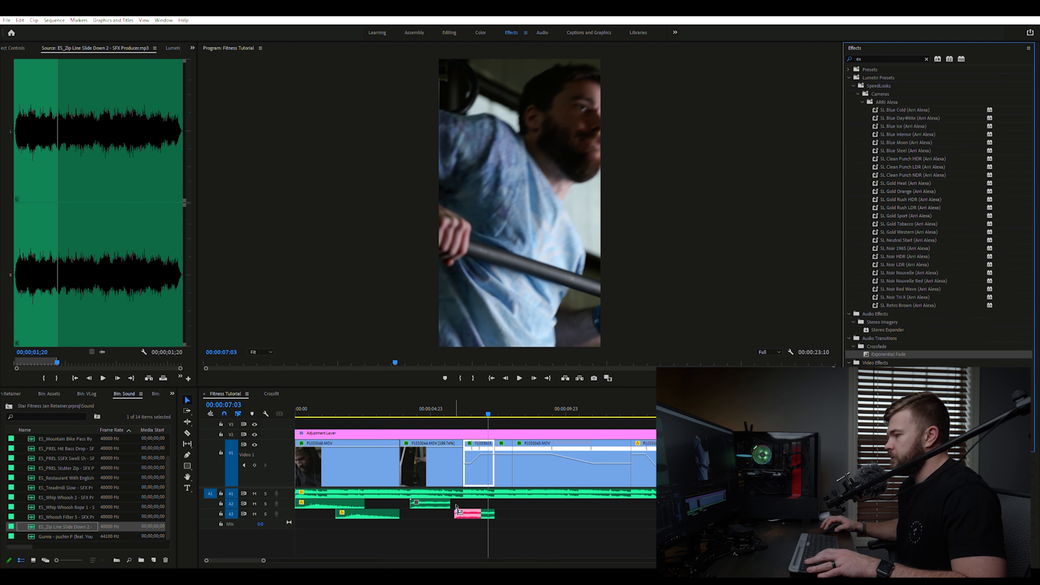
{"action": "left_click_drag", "start_coordinate": [481, 509], "coordinate": [463, 510]}
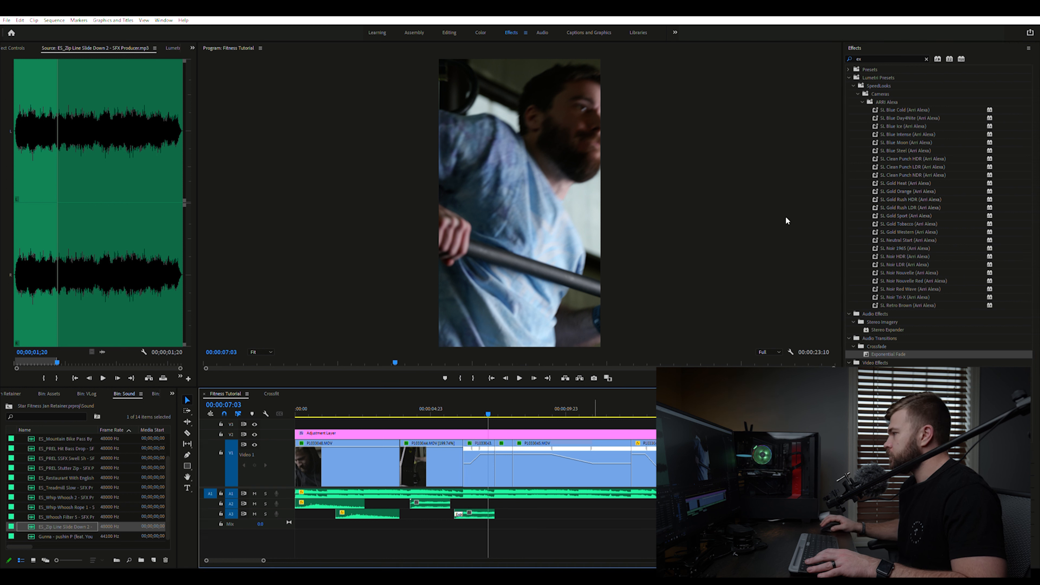
- Apply the Exponential Fade to the end of the A3 zip line sound and to both ends of the A2 zip line sound
{"action": "left_click", "coordinate": [895, 348]}
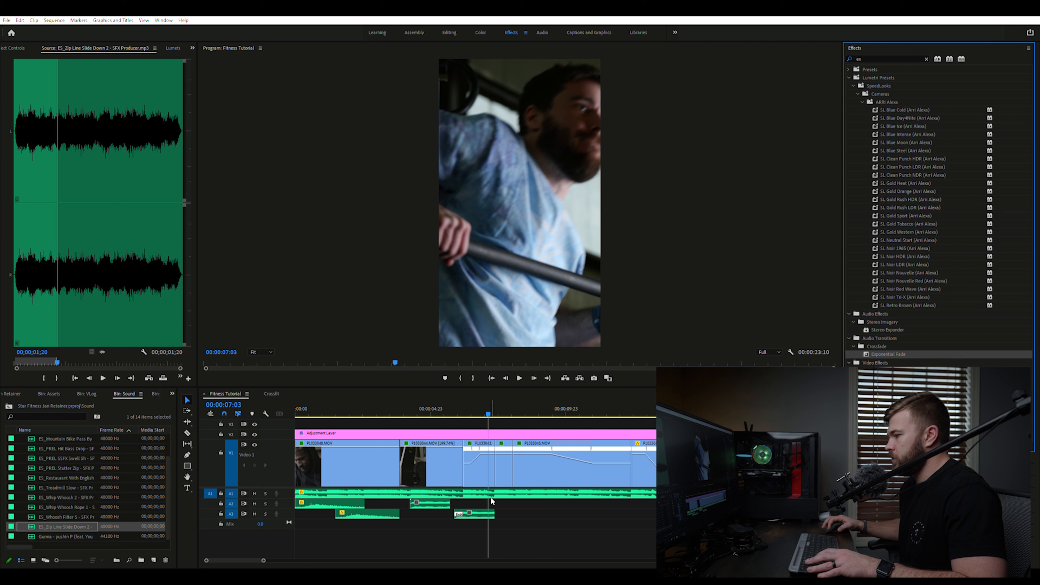
{"action": "left_click_drag", "start_coordinate": [493, 506], "coordinate": [473, 505]}
{"action": "left_click_drag", "start_coordinate": [474, 508], "coordinate": [484, 509]}
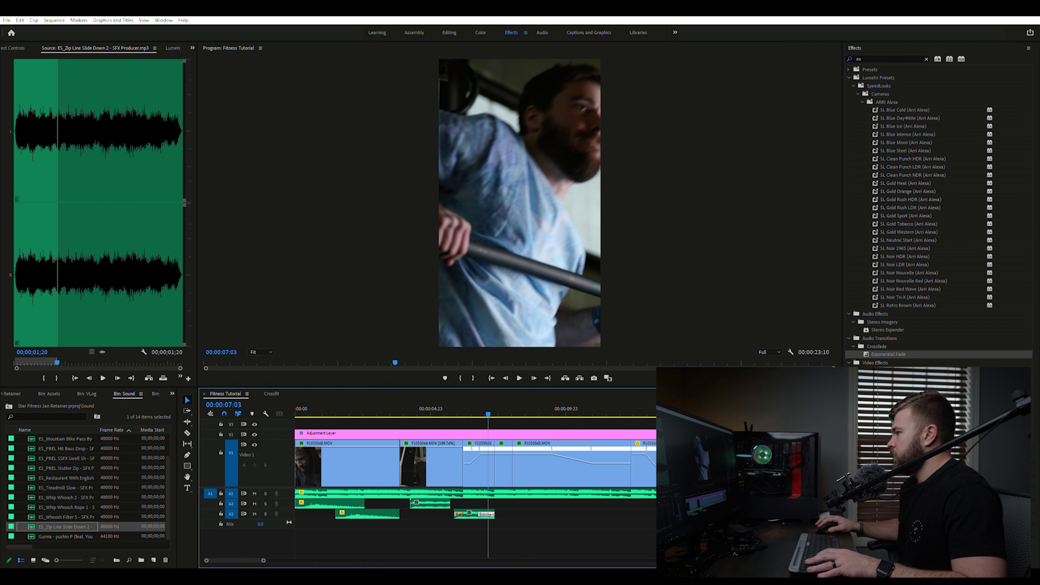
{"action": "left_click_drag", "start_coordinate": [887, 353], "coordinate": [543, 470]}
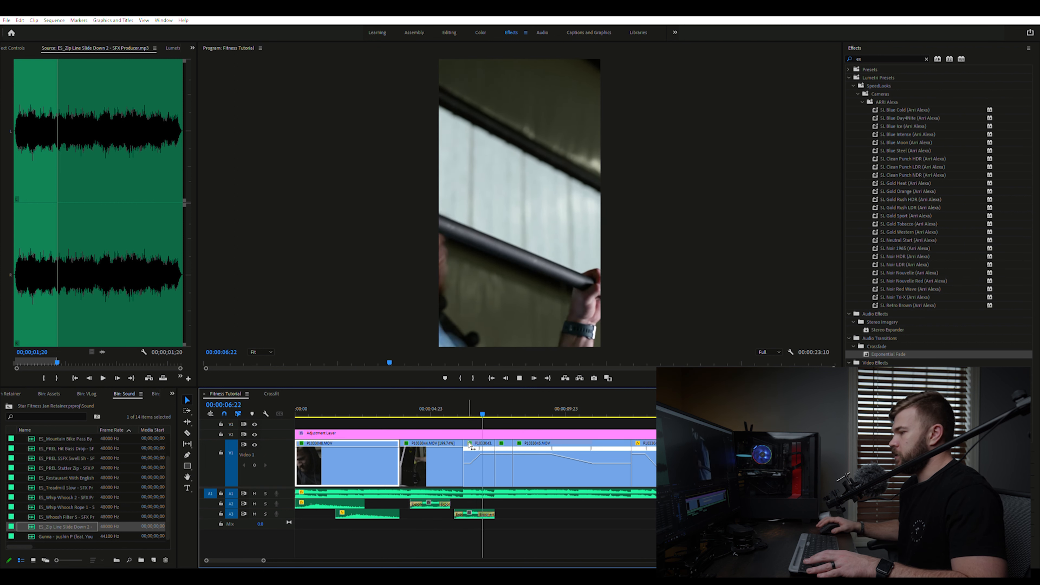
- Replay the third clip into the fourth and fifth to check how the faded zip line sounds fit the motion
{"action": "left_click", "coordinate": [504, 459]}
{"action": "key", "text": "space"}
{"action": "left_click", "coordinate": [475, 405]}
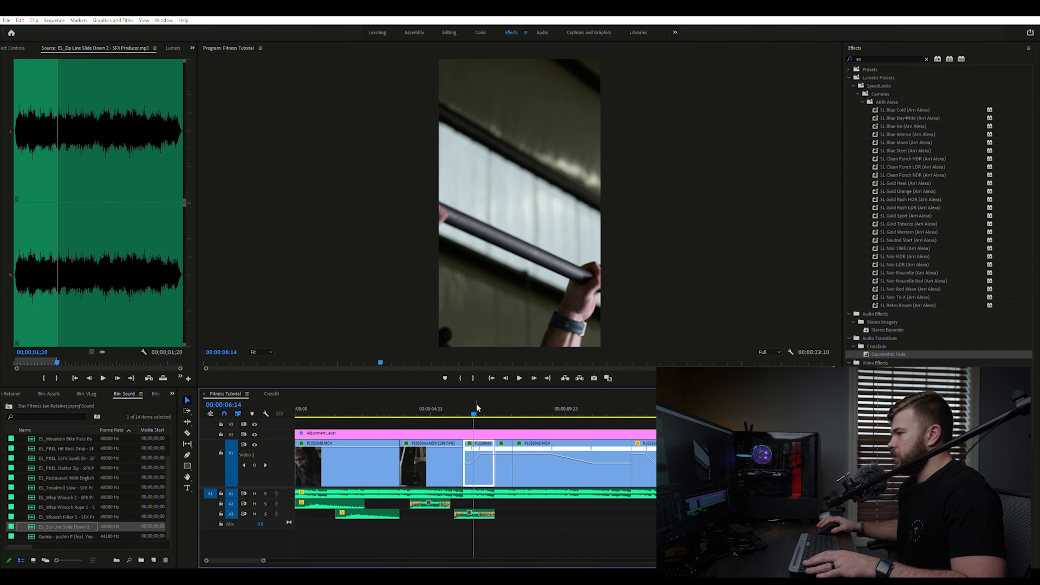
{"action": "key", "text": "space"}
{"action": "key", "text": "space"}
{"action": "left_click", "coordinate": [464, 406]}
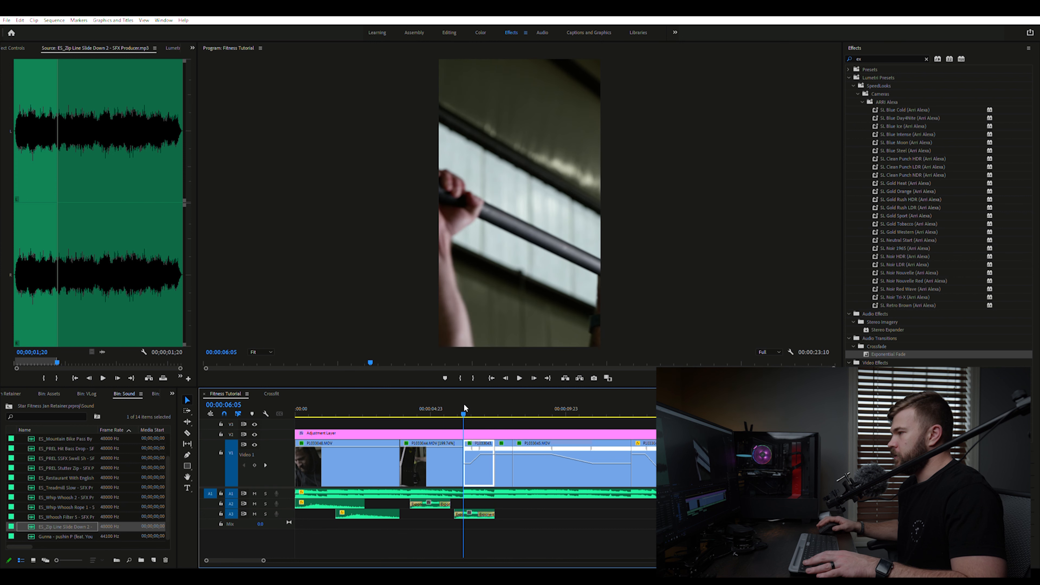
{"action": "key", "text": "space"}
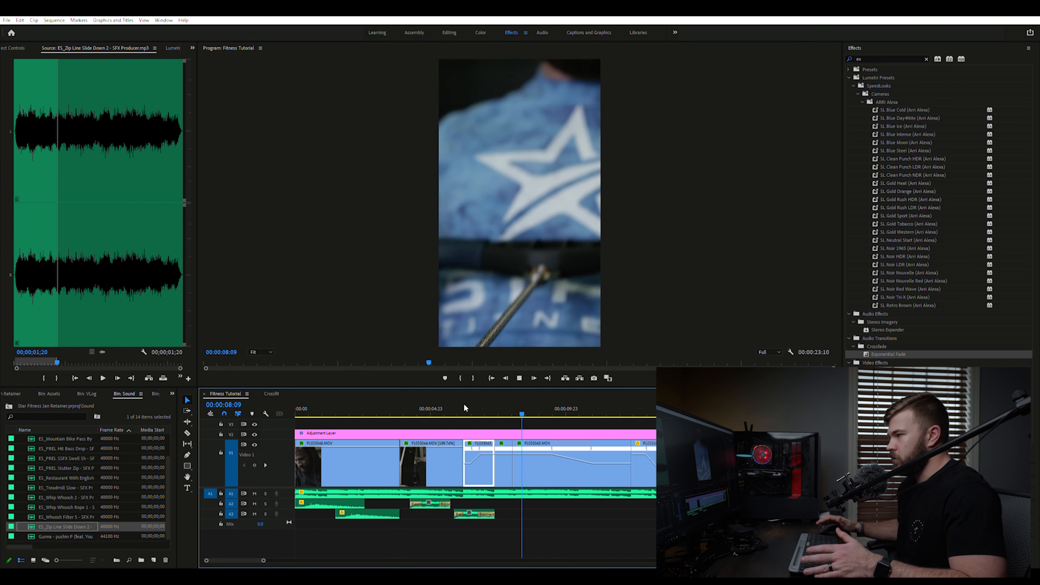
{"action": "key", "text": "space"}
{"action": "key", "text": "space"}
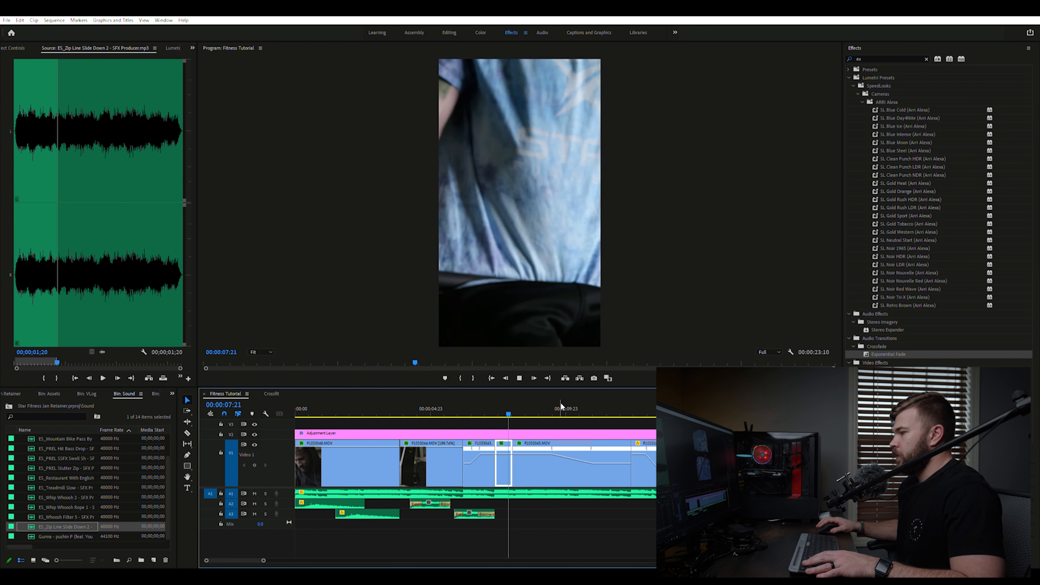
- Add the marked section of ES_Metallic Chains to A2 at the start of the fifth clip, 00:00:08:01
{"action": "left_click_drag", "start_coordinate": [560, 402], "coordinate": [529, 402]}
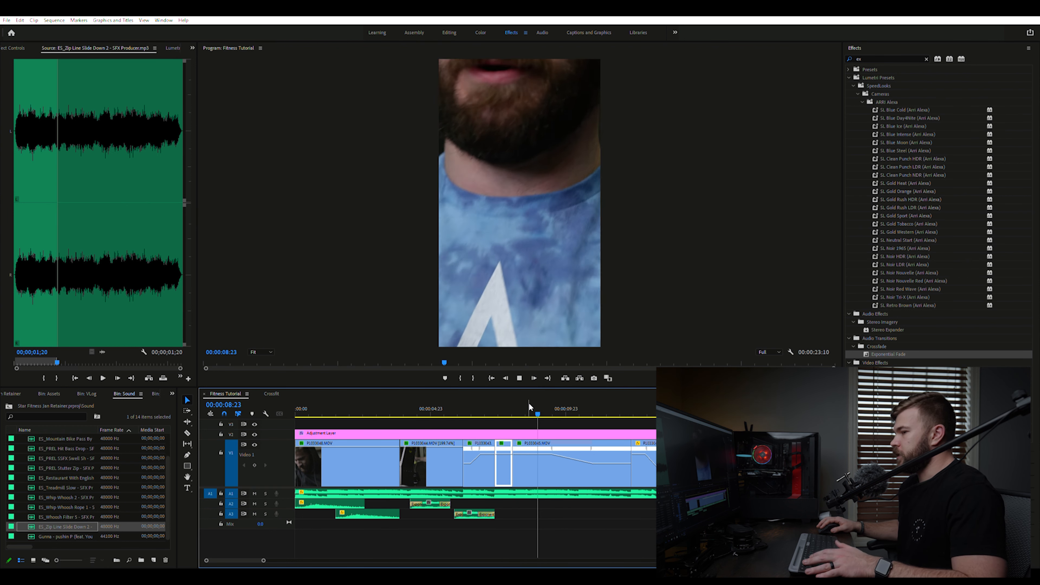
{"action": "key", "text": "space"}
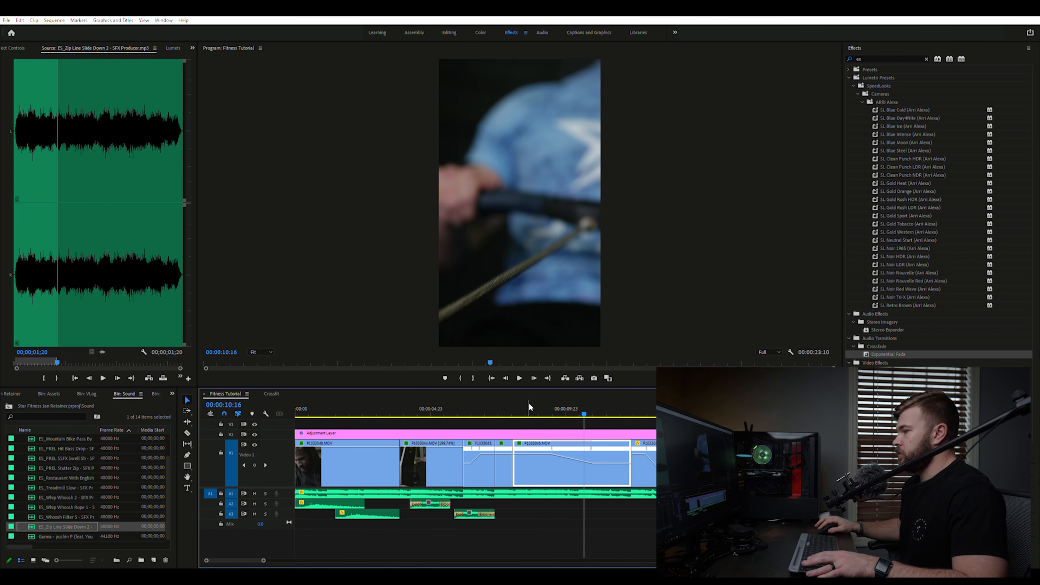
{"action": "left_click", "coordinate": [516, 405]}
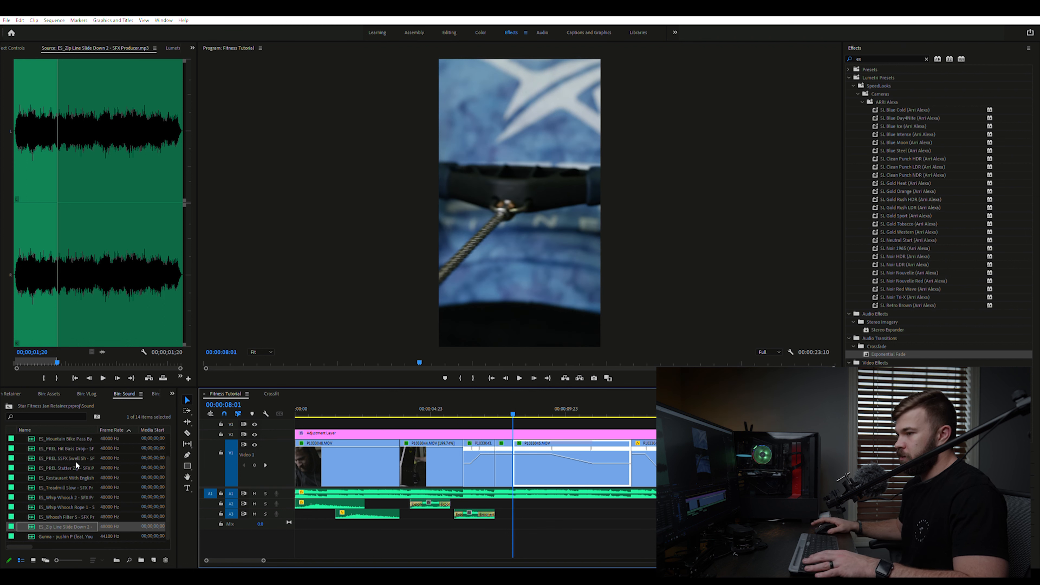
{"action": "scroll", "coordinate": [74, 469], "scroll_direction": "up", "scroll_amount": 1}
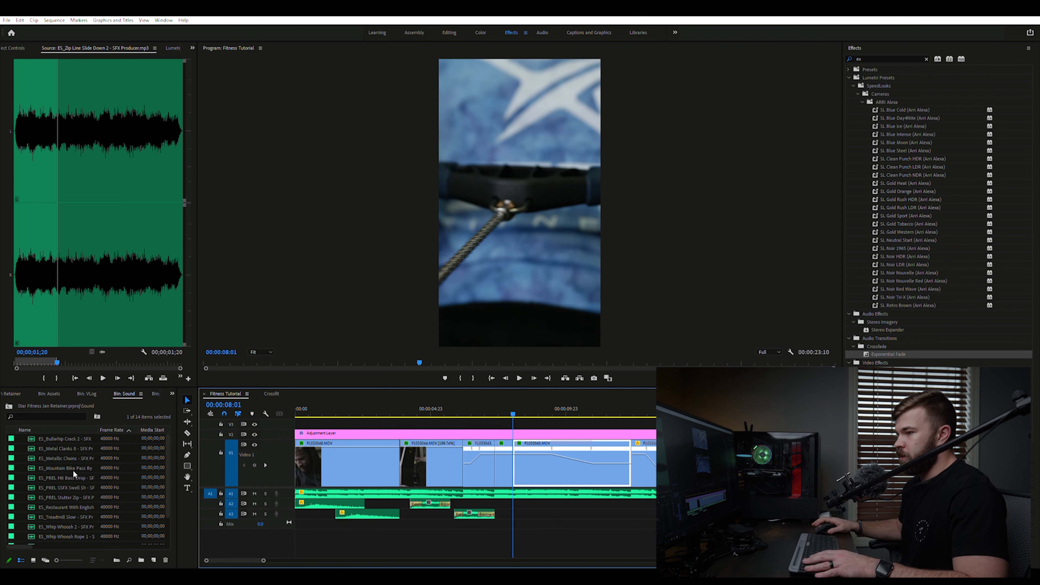
{"action": "double_click", "coordinate": [65, 453]}
{"action": "key", "text": "shift+i"}
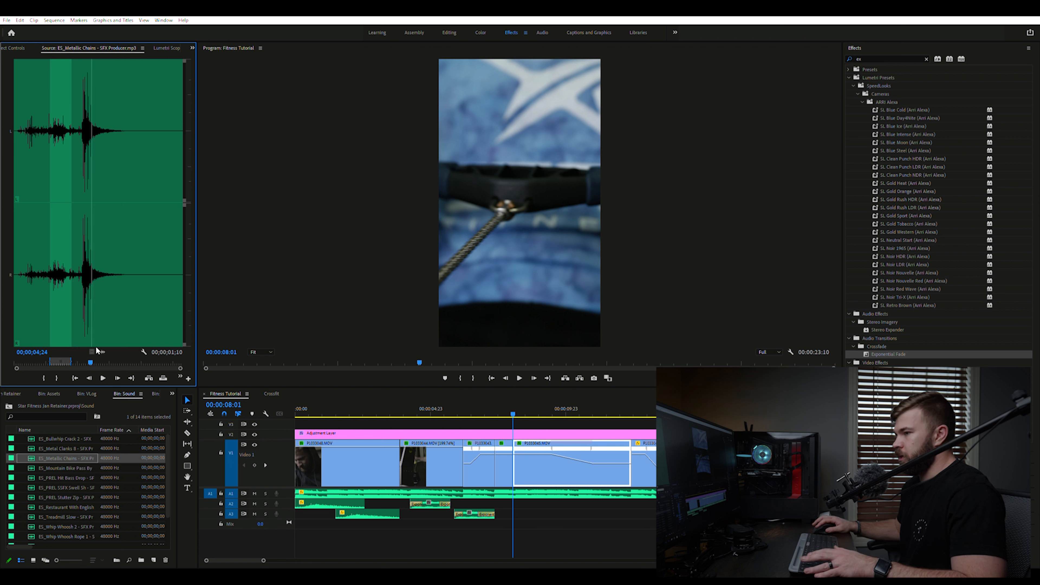
{"action": "left_click_drag", "start_coordinate": [102, 351], "coordinate": [515, 503]}
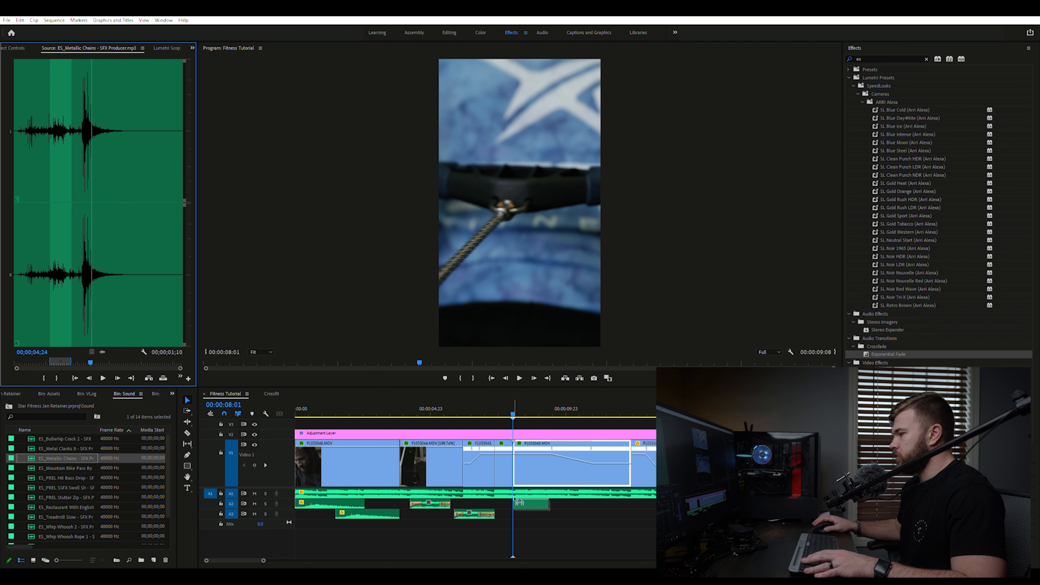
- Lengthen the A2 metallic chains sound to end at about 00:00:11:12 and play it against the fifth clip
{"action": "key", "text": "space"}
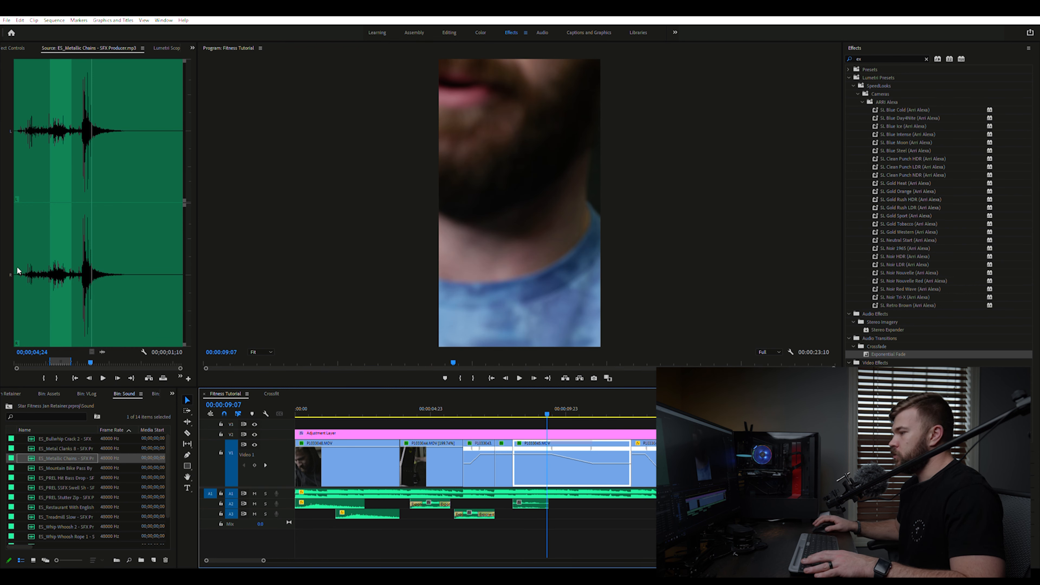
{"action": "mouse_move", "coordinate": [536, 505]}
{"action": "left_mouse_down"}
{"action": "mouse_move", "coordinate": [581, 498]}
{"action": "mouse_move", "coordinate": [519, 500]}
{"action": "left_mouse_up"}
{"action": "left_click", "coordinate": [509, 408]}
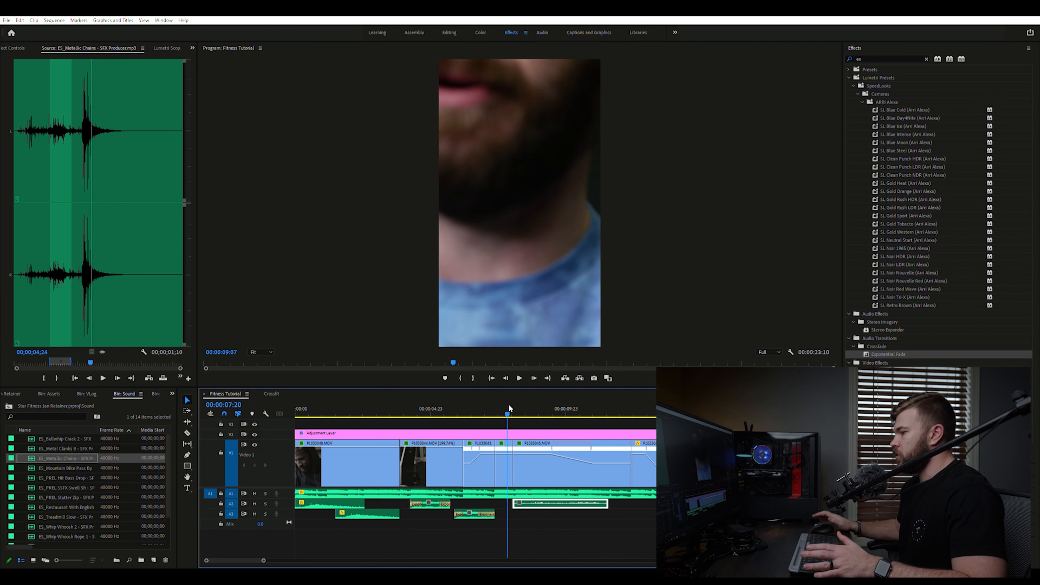
{"action": "key", "text": "space"}
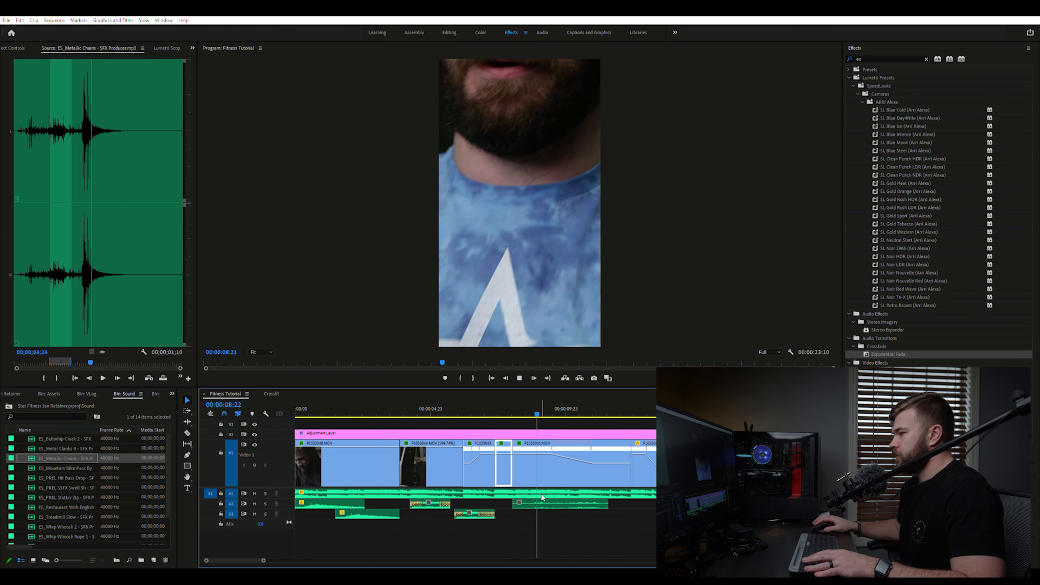
{"action": "key", "text": "space"}
- Trim the start of the A2 metallic chains sound at 00:00:08:20 and move it back to begin at 00:00:08:01
{"action": "left_click", "coordinate": [556, 502]}
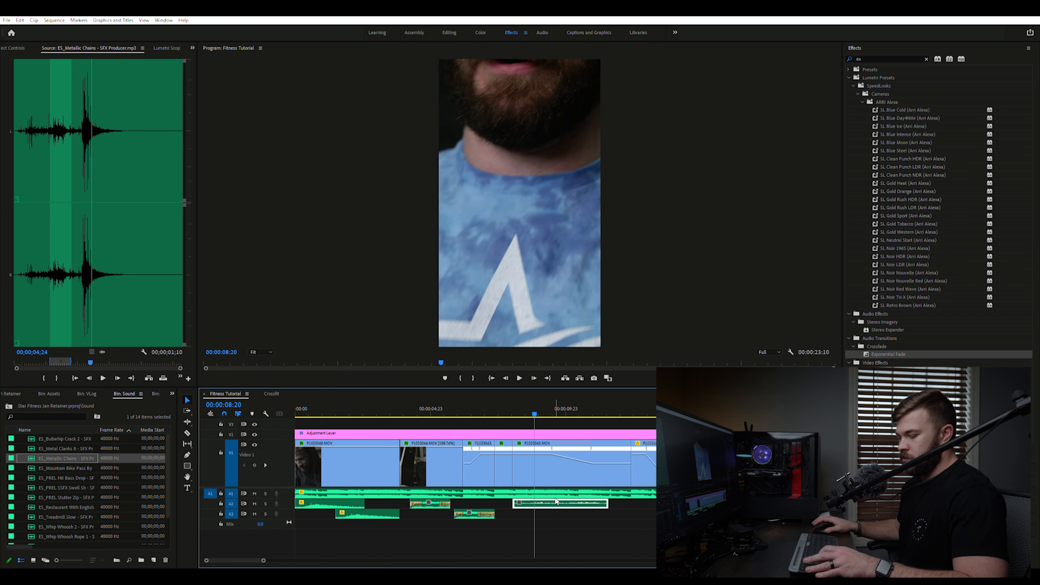
{"action": "key", "text": "ctrl+alt+q"}
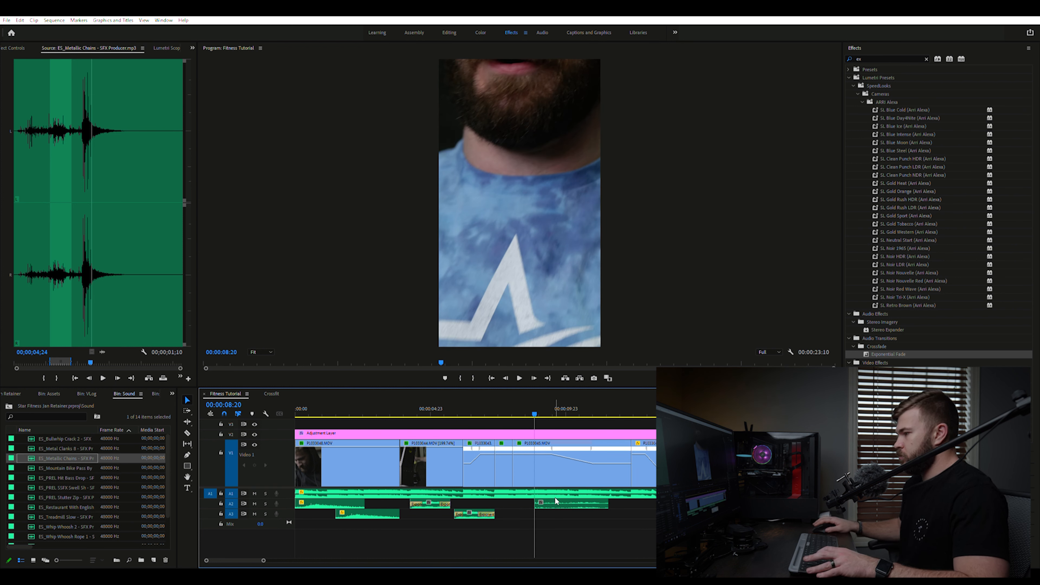
{"action": "left_click_drag", "start_coordinate": [556, 501], "coordinate": [536, 501]}
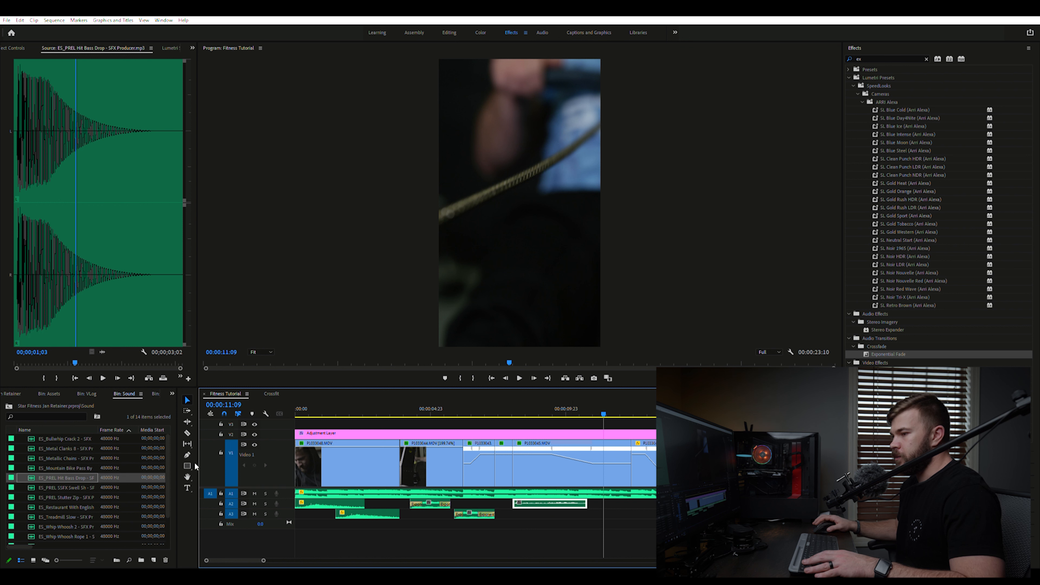
- Preview the whip whoosh sounds and place ES_Whip Whoosh Rope 1 on A3 at about 00:00:08:21
{"action": "double_click", "coordinate": [62, 524]}
{"action": "double_click", "coordinate": [71, 534]}
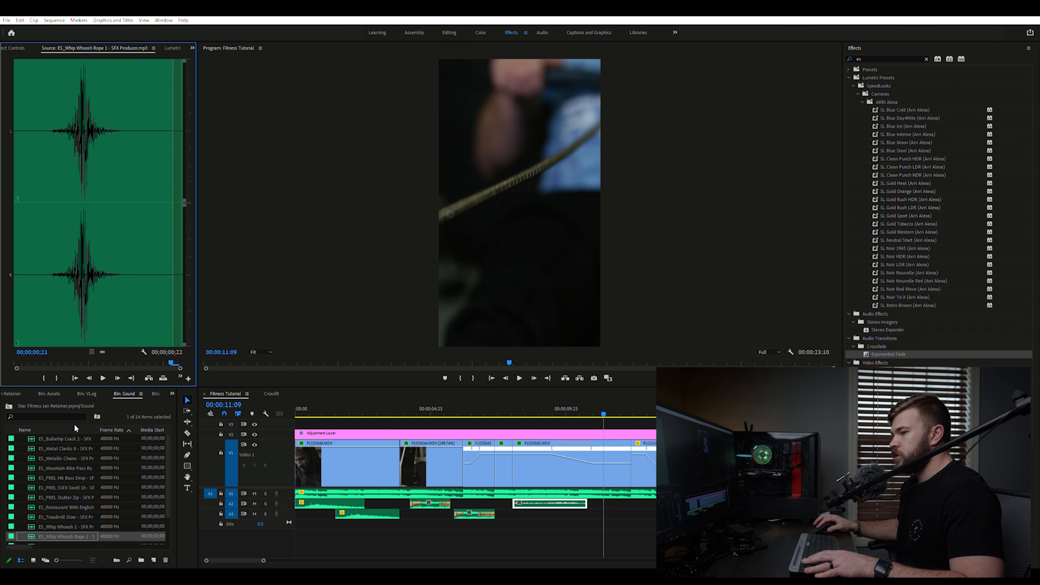
{"action": "left_click", "coordinate": [65, 534]}
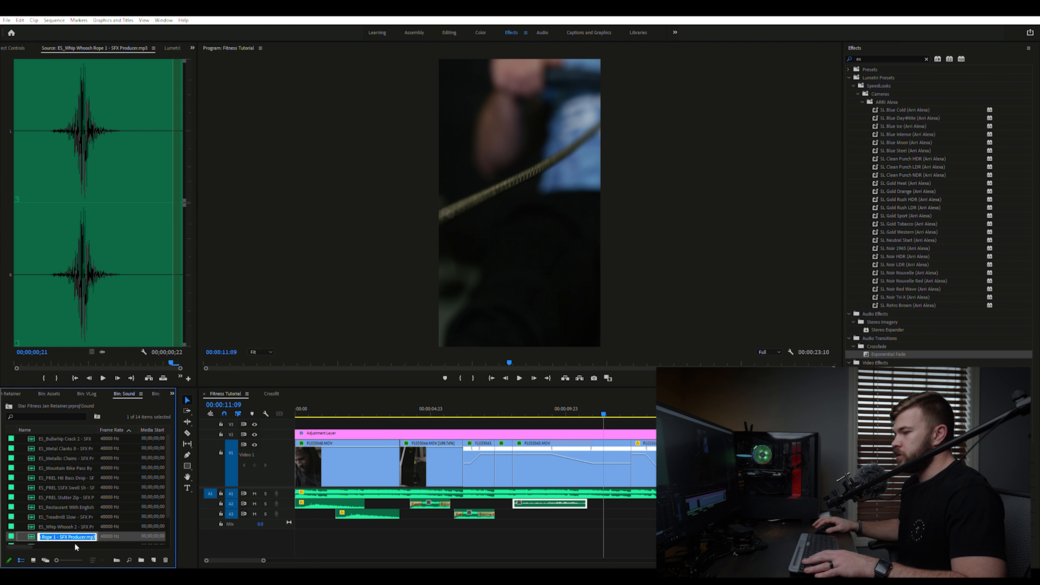
{"action": "scroll", "coordinate": [106, 536], "scroll_direction": "right", "scroll_amount": 5}
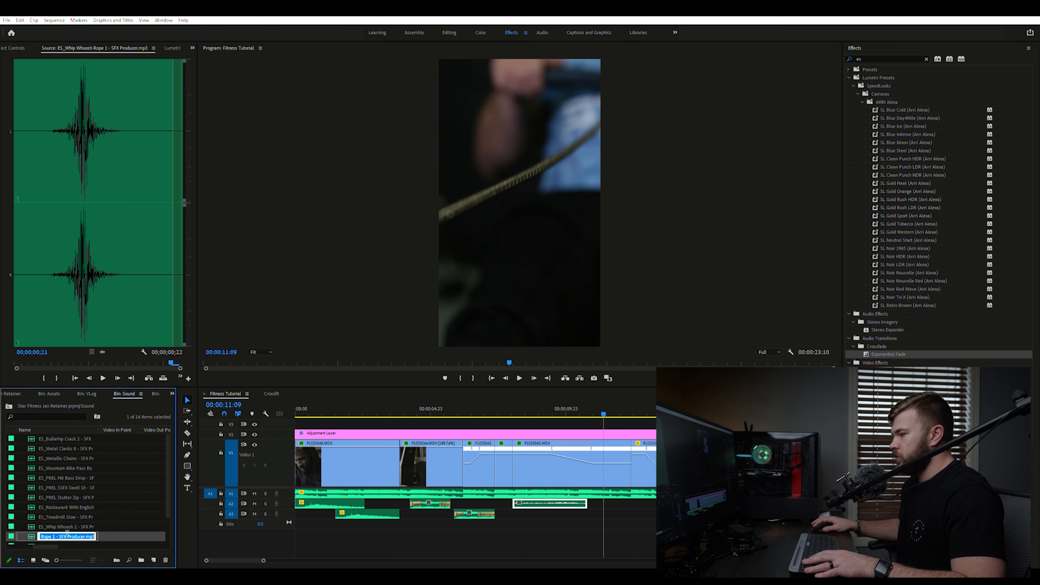
{"action": "left_click", "coordinate": [515, 509]}
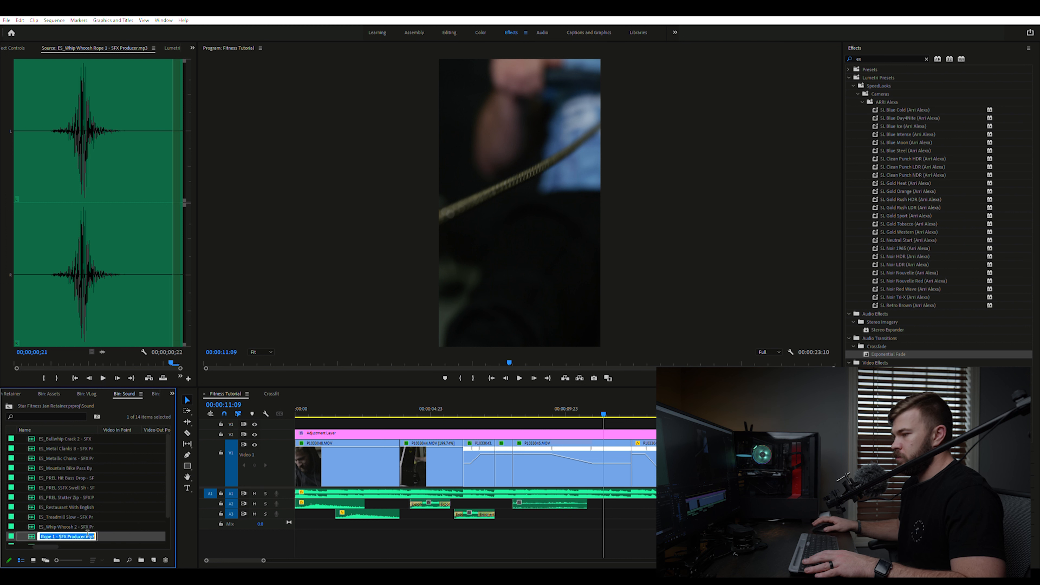
{"action": "key", "text": "Return"}
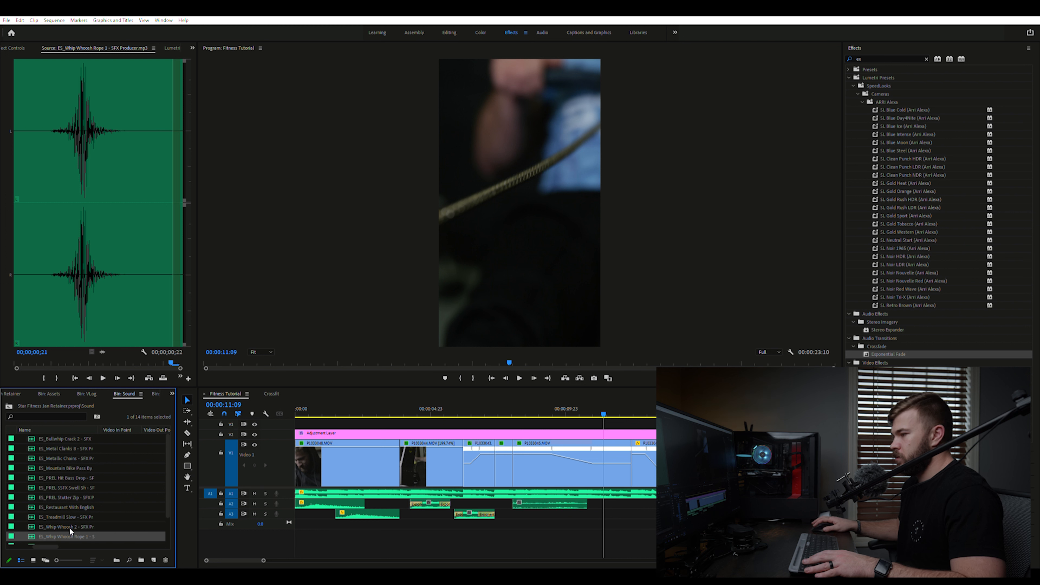
{"action": "left_click", "coordinate": [541, 514]}
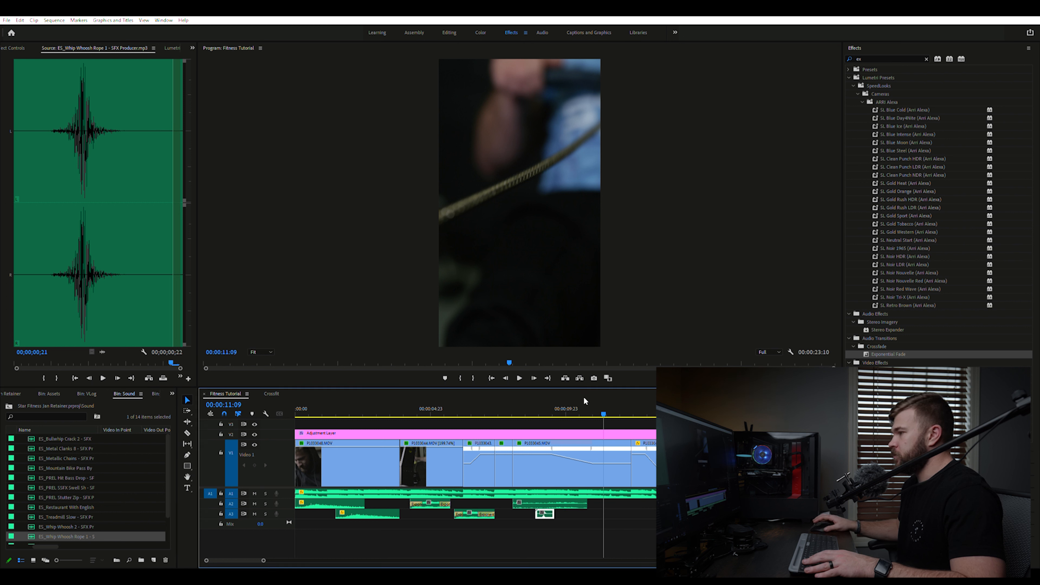
- Slow down the A3 whip whoosh sound with a clip speed change and play it with the fifth clip
{"action": "key", "text": "ctrl+r"}
{"action": "key", "text": "Return"}
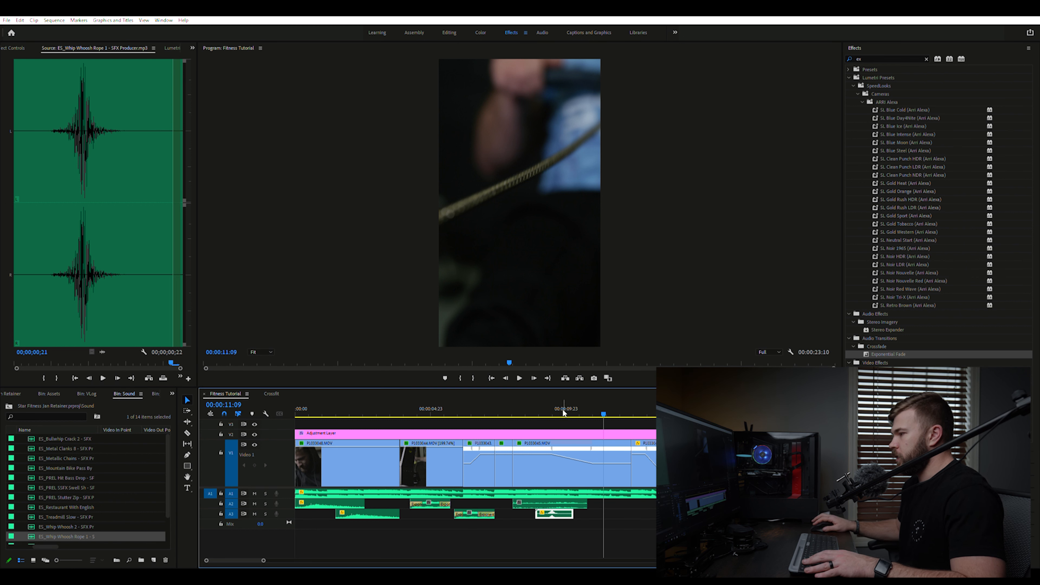
{"action": "left_click", "coordinate": [549, 407]}
{"action": "key", "text": "space"}
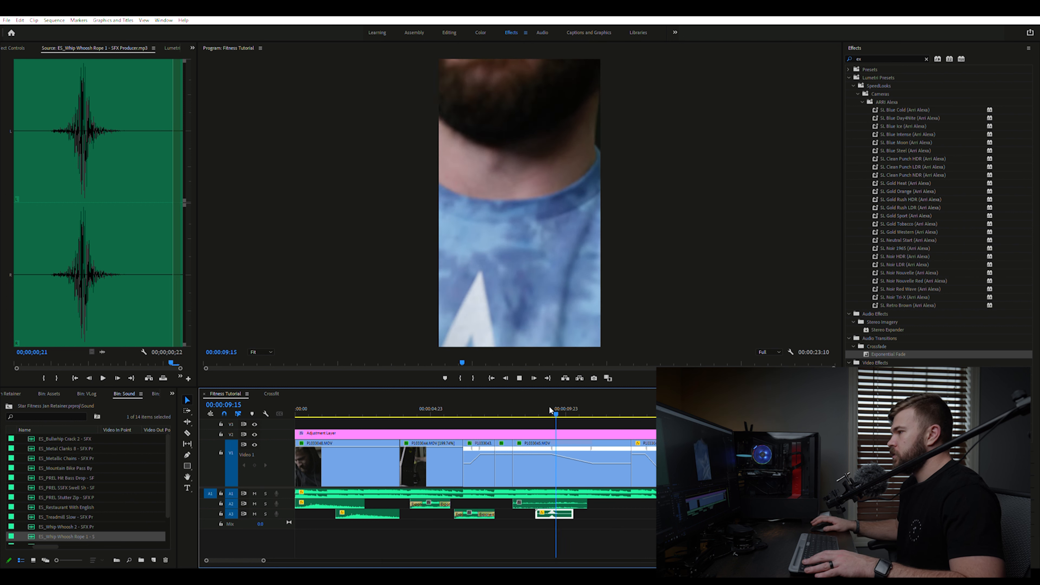
{"action": "key", "text": "space"}
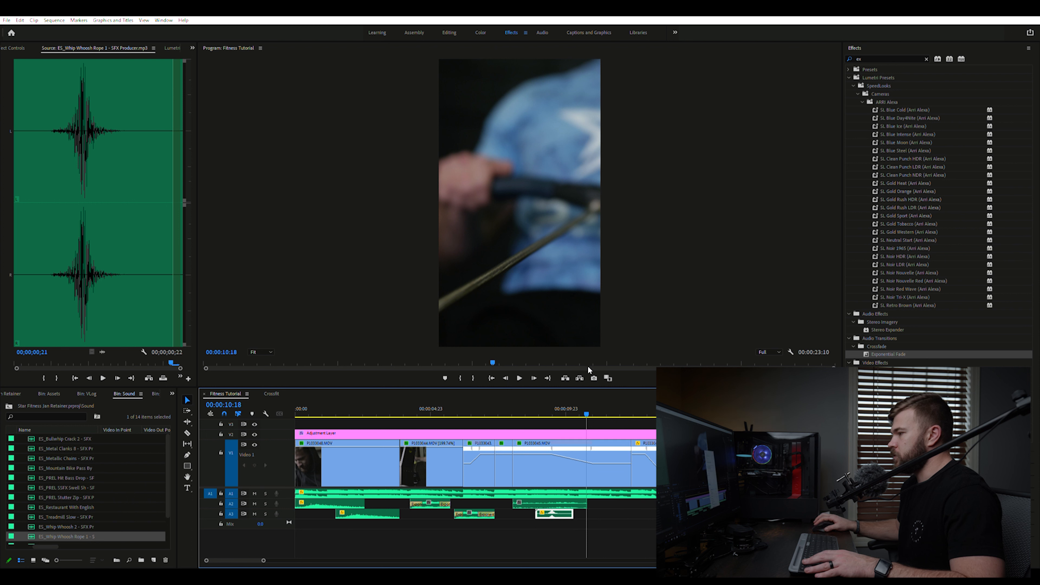
- Slow the A3 whip whoosh further so it ends at about 00:00:11:05, and replay it from about 00:00:09:05
{"action": "left_click", "coordinate": [562, 329]}
{"action": "left_click", "coordinate": [544, 409]}
{"action": "key", "text": "space"}
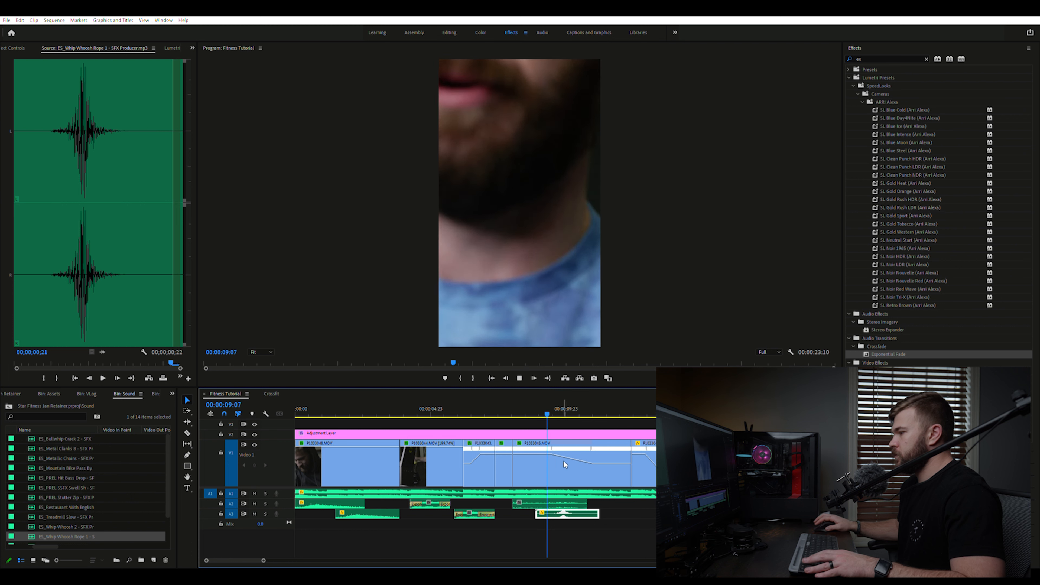
{"action": "key", "text": "space"}
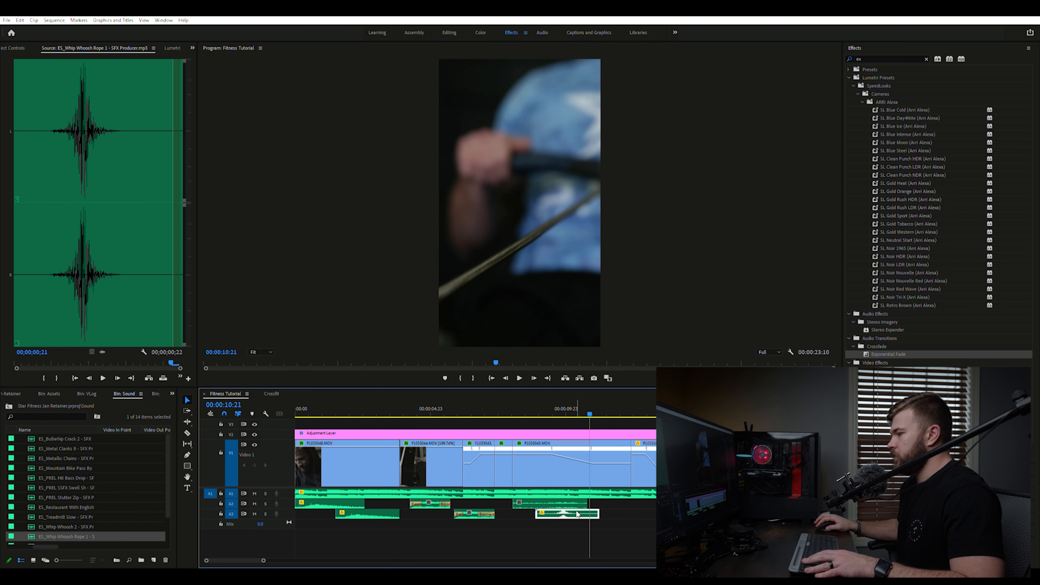
- Shift the A3 whip whoosh later to start at about 00:00:09:07, replaying the fifth clip to check its timing
{"action": "key", "text": "shift+alt+Right"}
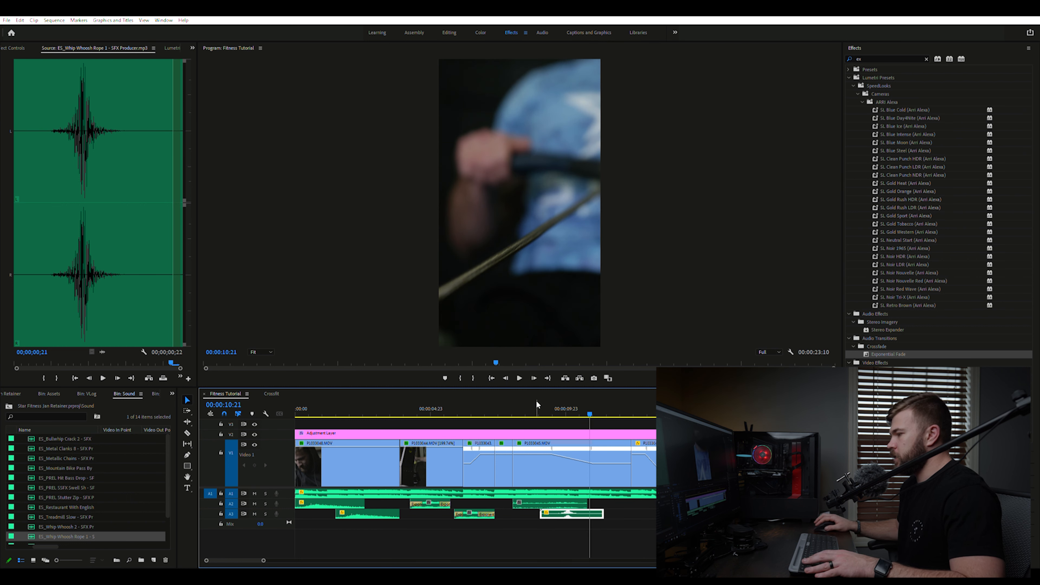
{"action": "left_click", "coordinate": [535, 409]}
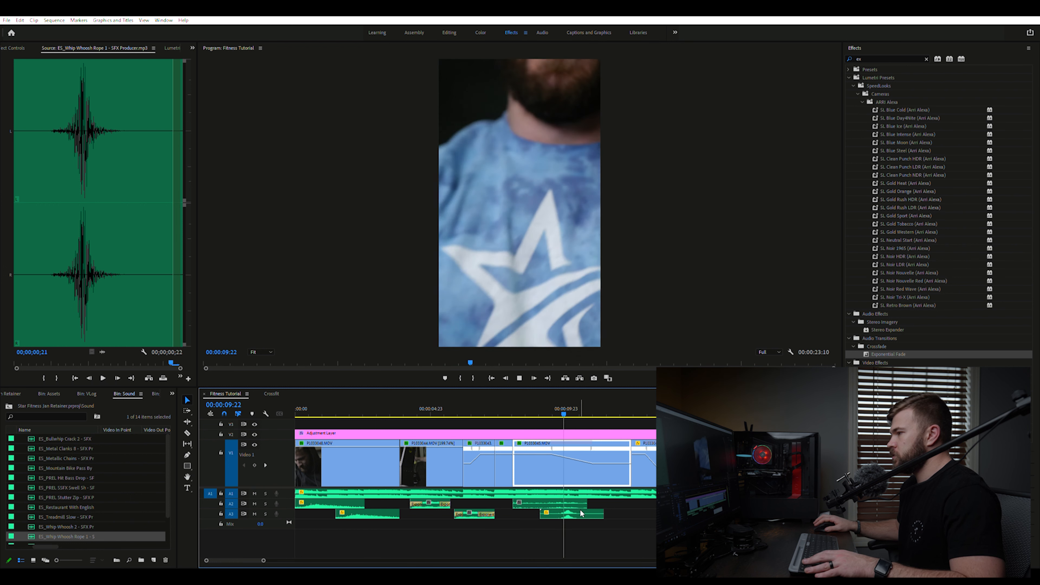
{"action": "key", "text": "space"}
{"action": "left_click_drag", "start_coordinate": [569, 519], "coordinate": [582, 514]}
{"action": "left_click", "coordinate": [544, 409]}
{"action": "key", "text": "space"}
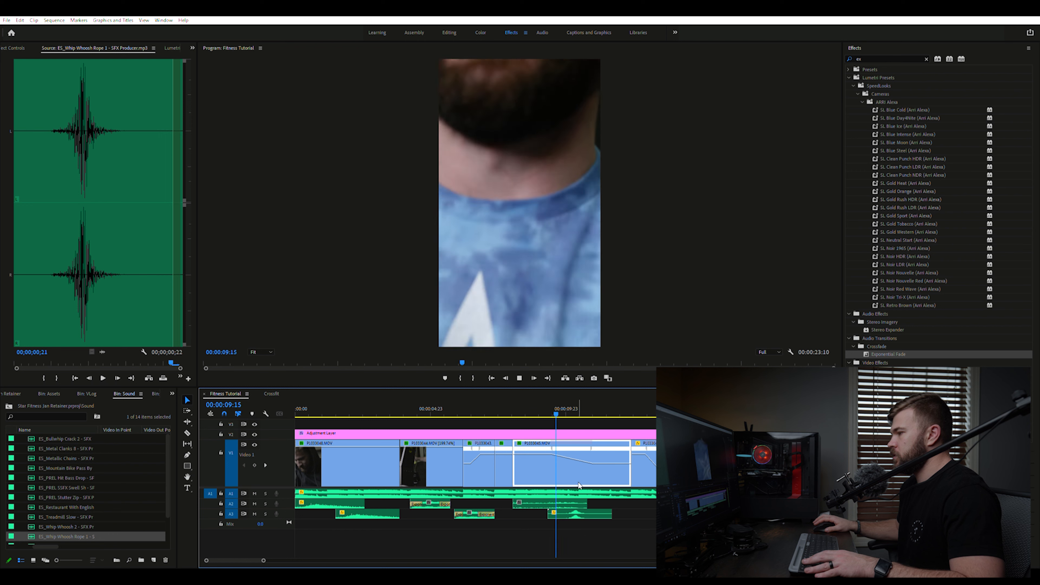
{"action": "key", "text": "space"}
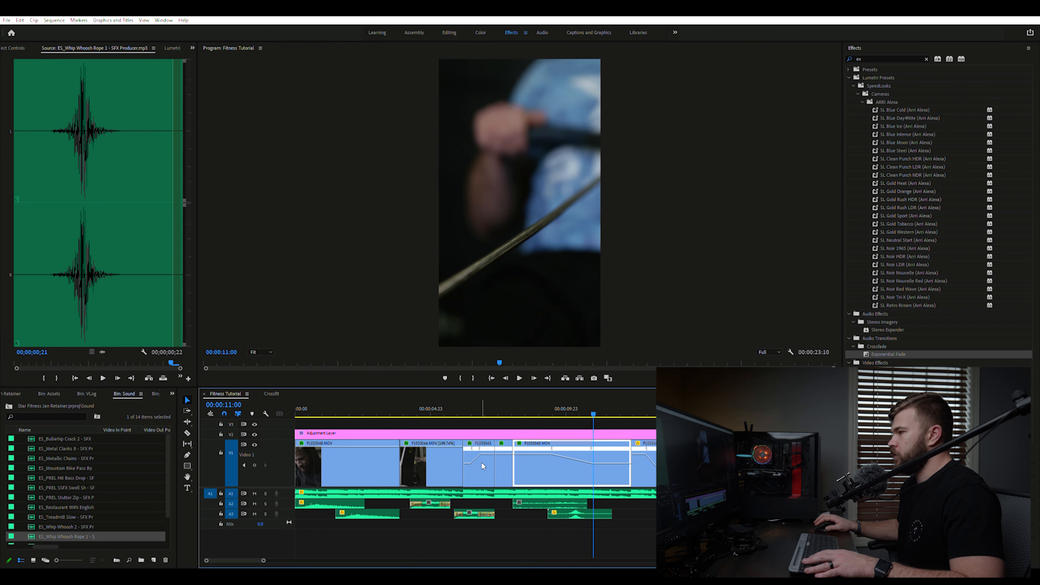
- Step frame by frame through the end of the fifth clip and stop the playhead at 00:00:11:05
{"action": "key", "text": "space"}
{"action": "key", "text": "Left"}
{"action": "key", "text": "Left"}
{"action": "key", "text": "Left"}
{"action": "key", "text": "Left"}
{"action": "key", "text": "Left"}
{"action": "key", "text": "Left"}
{"action": "key", "text": "Left"}
{"action": "key", "text": "Left"}
{"action": "key", "text": "Left"}
{"action": "key", "text": "Right"}
{"action": "key", "text": "Right"}
{"action": "key", "text": "Right"}
{"action": "key", "text": "Left"}
{"action": "key", "text": "Left"}
{"action": "key", "text": "Left"}
{"action": "key", "text": "Right"}
{"action": "key", "text": "Right"}
{"action": "key", "text": "Right"}
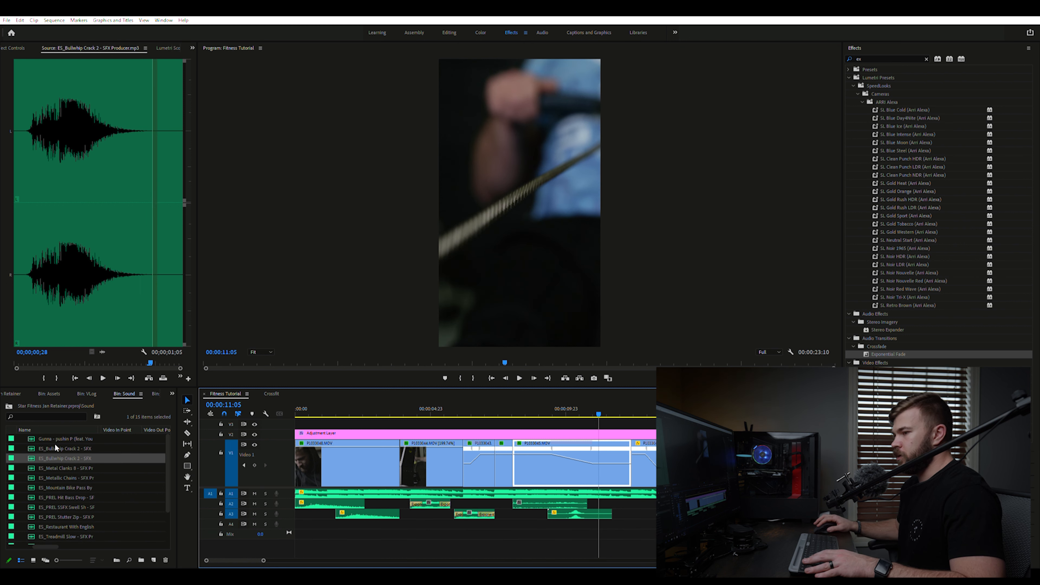
- Add the Bullwhip Crack 2 sound to A4 near the end of the fifth clip, starting at about 00:00:10:14, and play it back
{"action": "left_click_drag", "start_coordinate": [70, 450], "coordinate": [584, 520]}
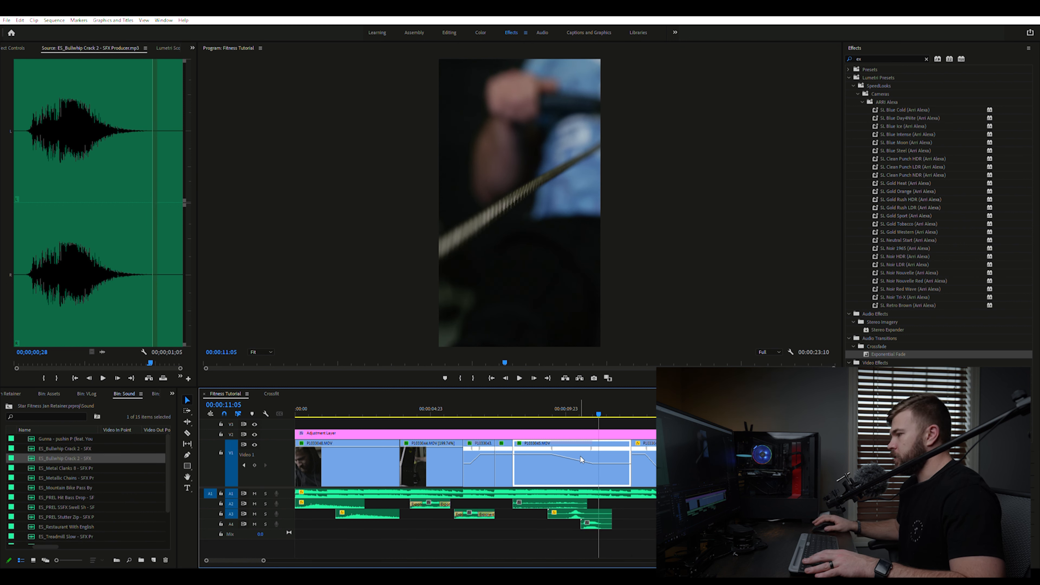
{"action": "left_click", "coordinate": [556, 407]}
{"action": "key", "text": "space"}
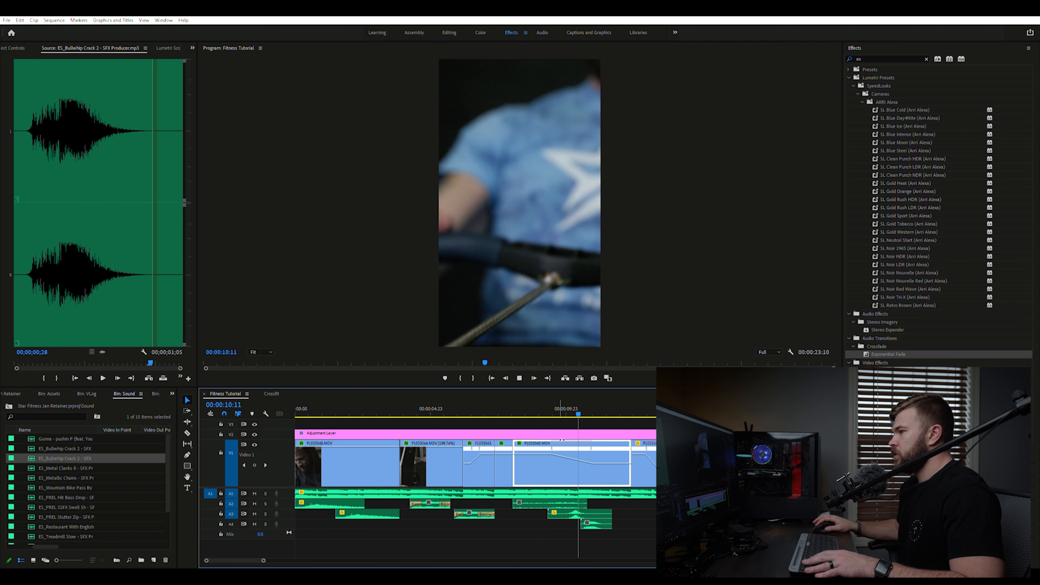
{"action": "key", "text": "space"}
- Shift the A4 bullwhip crack later to start at about 00:00:11:00, and replay the end of the fifth clip
{"action": "left_click_drag", "start_coordinate": [599, 522], "coordinate": [612, 519]}
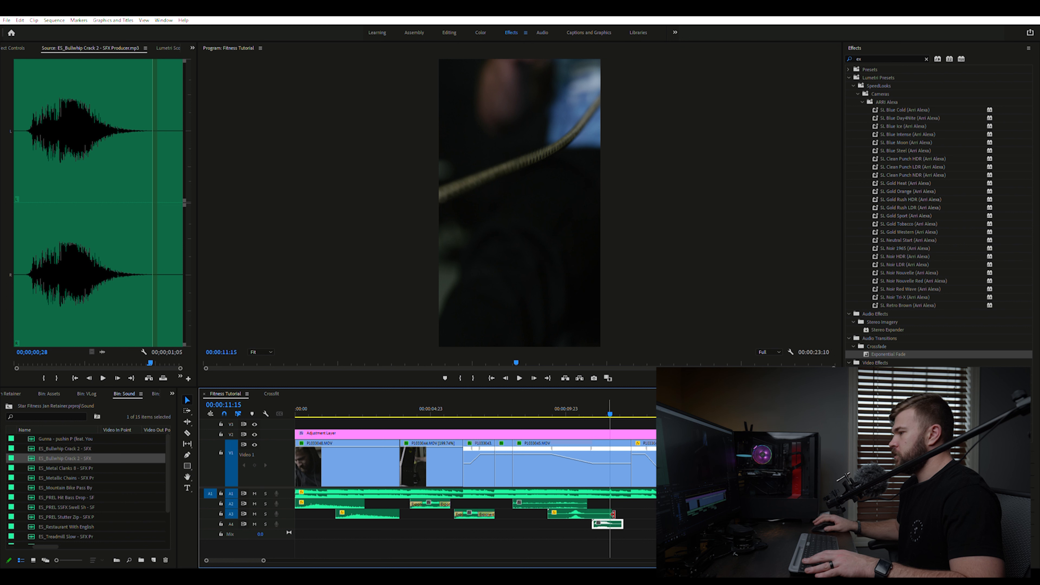
{"action": "left_click", "coordinate": [565, 409]}
{"action": "left_click", "coordinate": [569, 440]}
{"action": "key", "text": "space"}
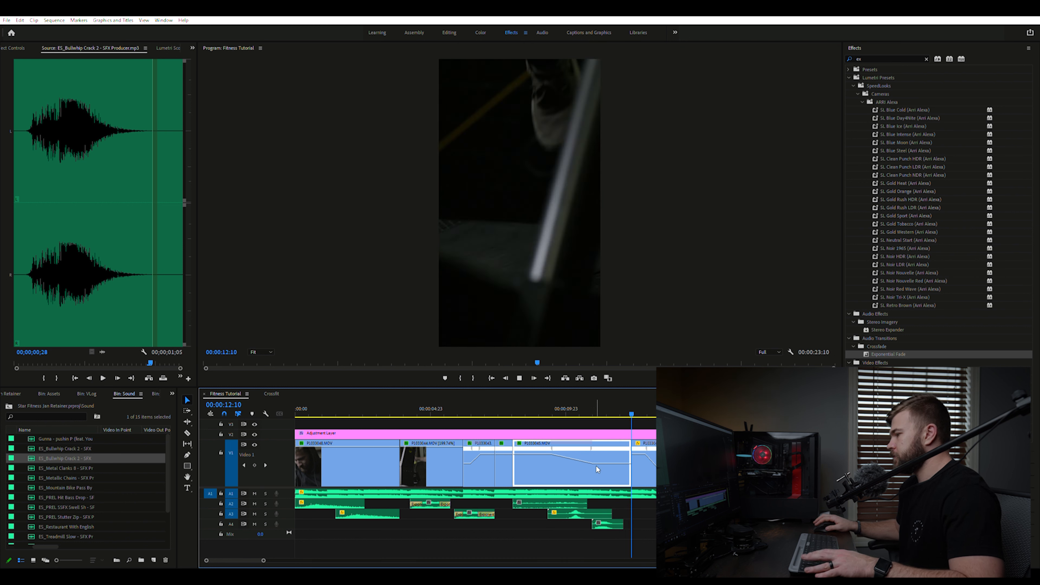
{"action": "key", "text": "space"}
- Slow down the A4 bullwhip crack slightly with a clip speed change, and replay it with the fifth clip
{"action": "left_click", "coordinate": [605, 524]}
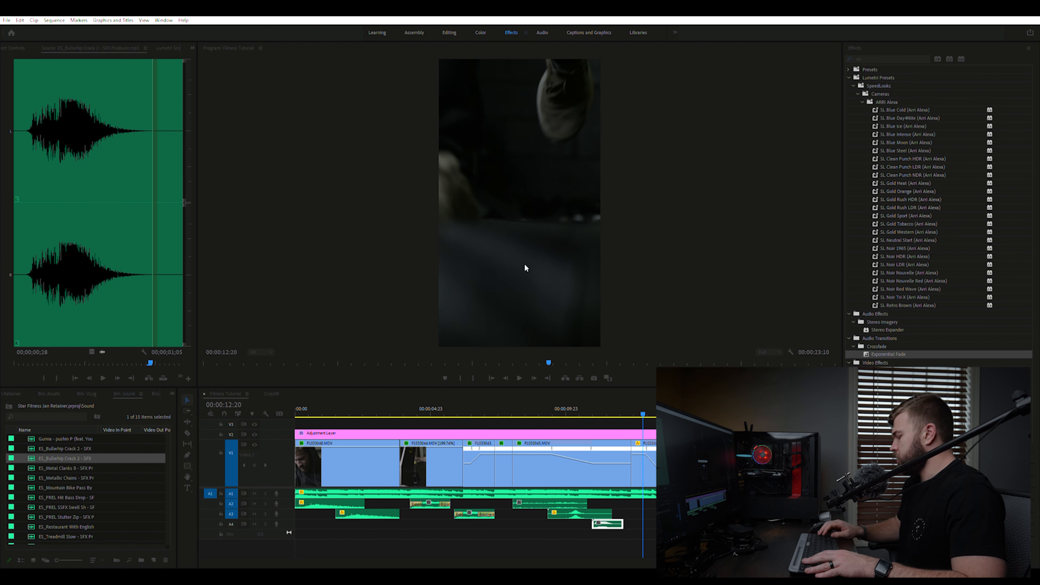
{"action": "key", "text": "Return"}
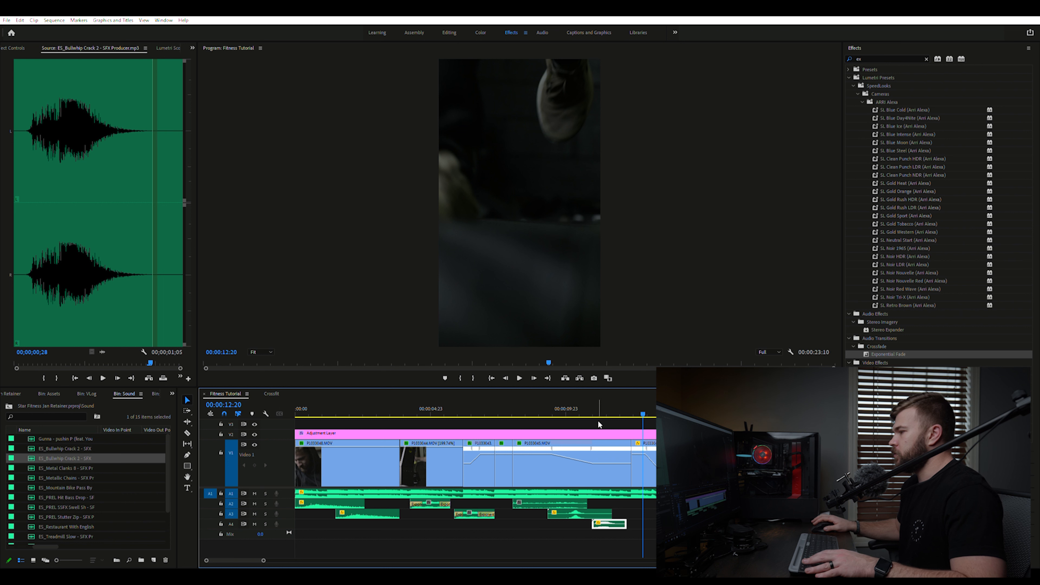
{"action": "left_click", "coordinate": [578, 407]}
{"action": "key", "text": "space"}
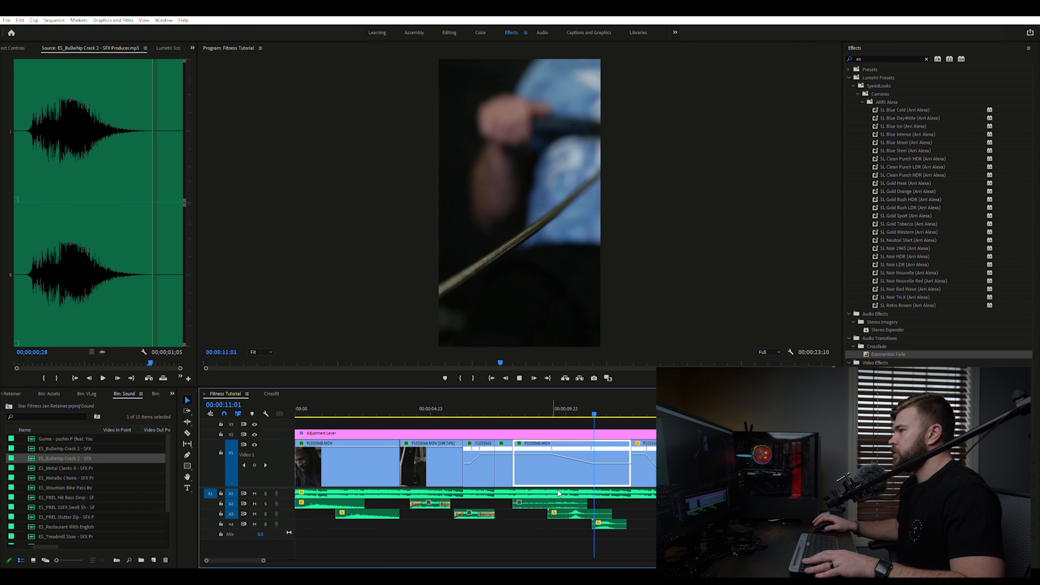
{"action": "key", "text": "space"}
{"action": "left_click", "coordinate": [605, 524]}
{"action": "key", "text": "space"}
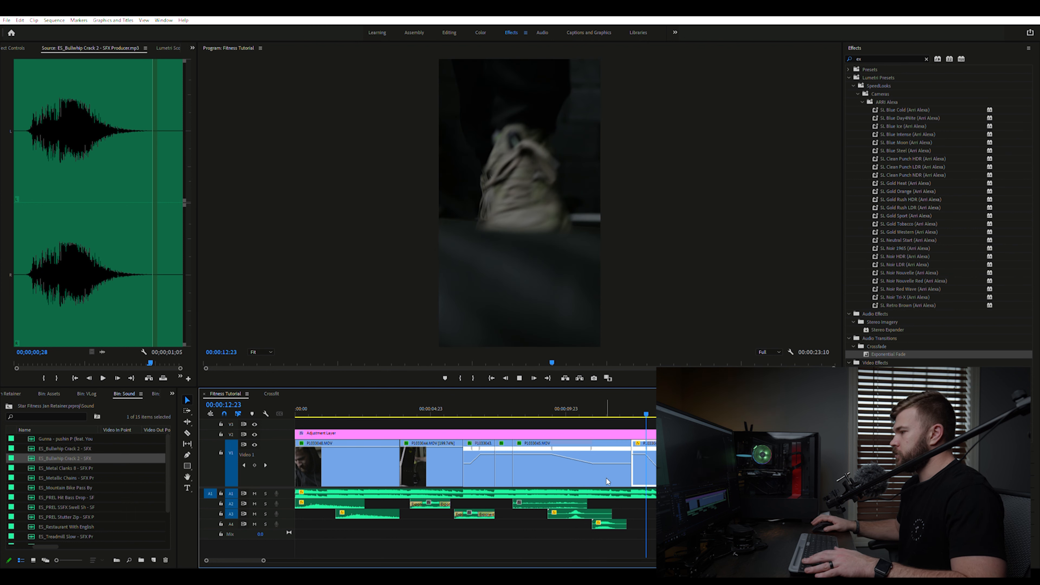
{"action": "key", "text": "space"}
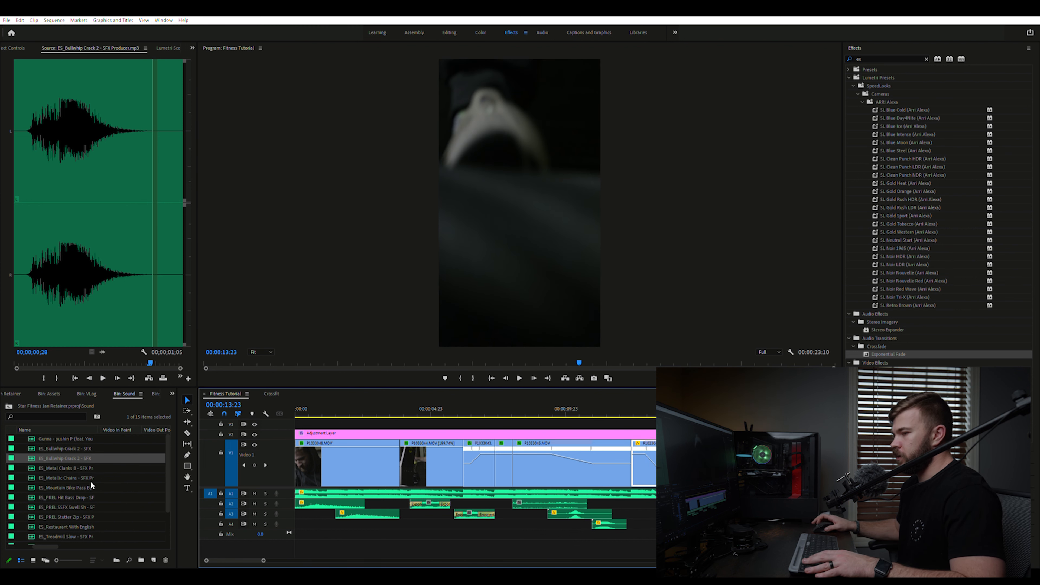
- Place the Treadmill Slow sound on A2 at the start of the sixth clip and shorten its first section to end at about 00:00:13:04
{"action": "scroll", "coordinate": [91, 487], "scroll_direction": "down", "scroll_amount": 1}
{"action": "scroll", "coordinate": [57, 497], "scroll_direction": "down", "scroll_amount": 1}
{"action": "double_click", "coordinate": [62, 496]}
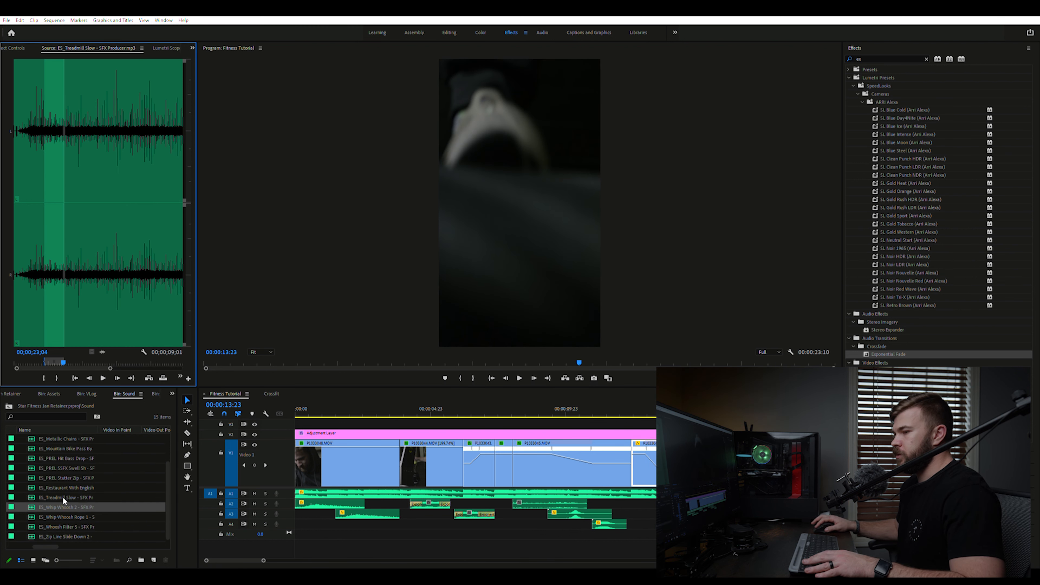
{"action": "left_click_drag", "start_coordinate": [60, 490], "coordinate": [648, 499]}
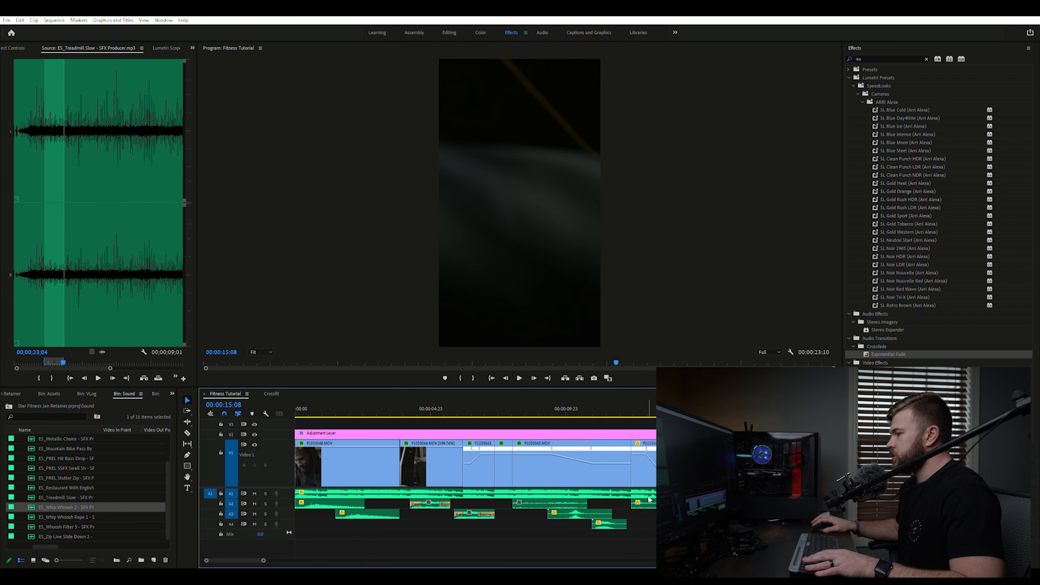
{"action": "left_click", "coordinate": [648, 499]}
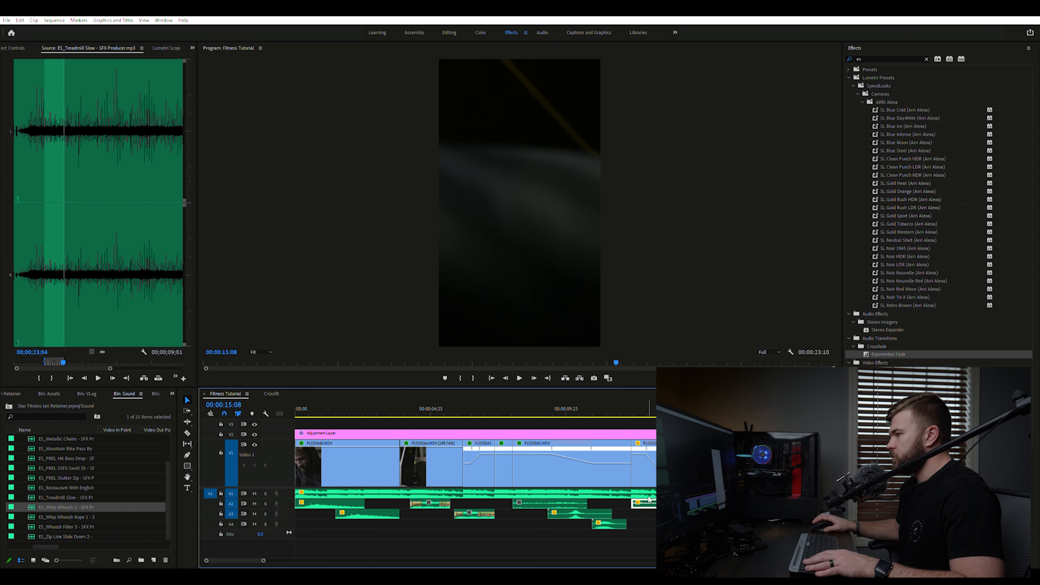
{"action": "left_click_drag", "start_coordinate": [695, 502], "coordinate": [650, 504]}
{"action": "left_click", "coordinate": [625, 410]}
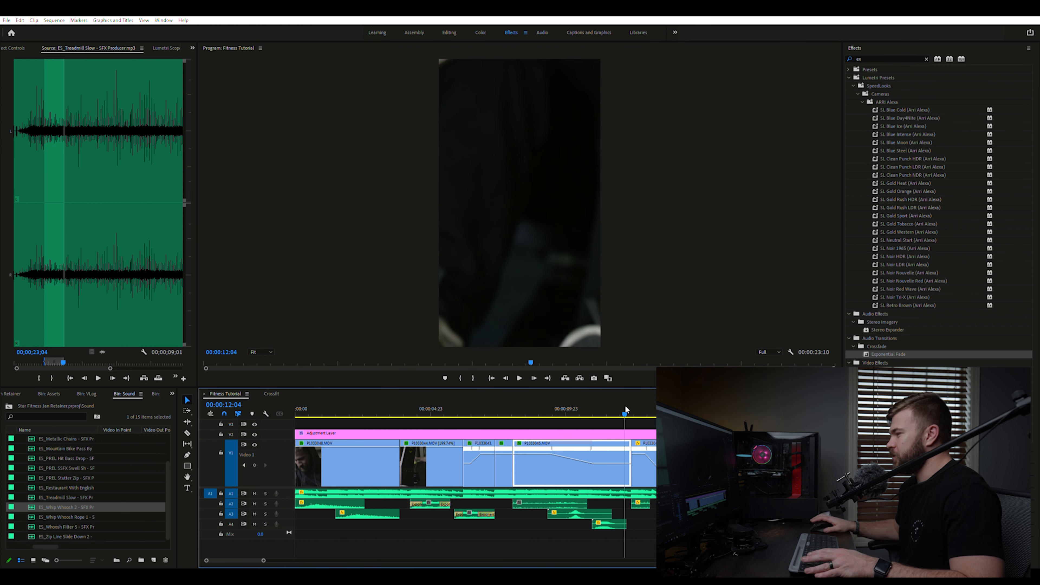
{"action": "left_click", "coordinate": [641, 503]}
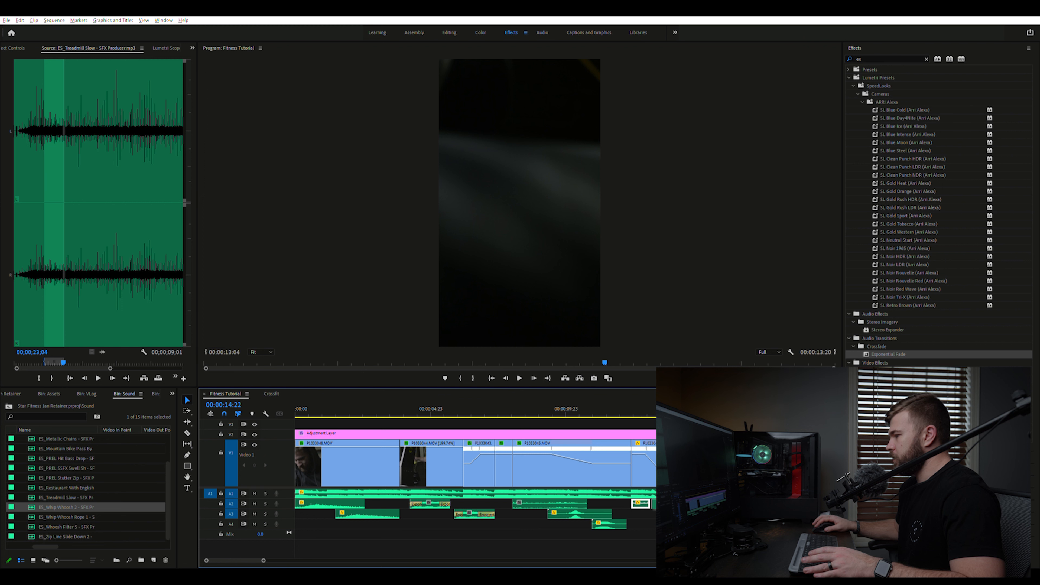
- Apply a clip speed change to the second treadmill sound section under the sixth clip, and play it back
{"action": "right_click", "coordinate": [731, 479]}
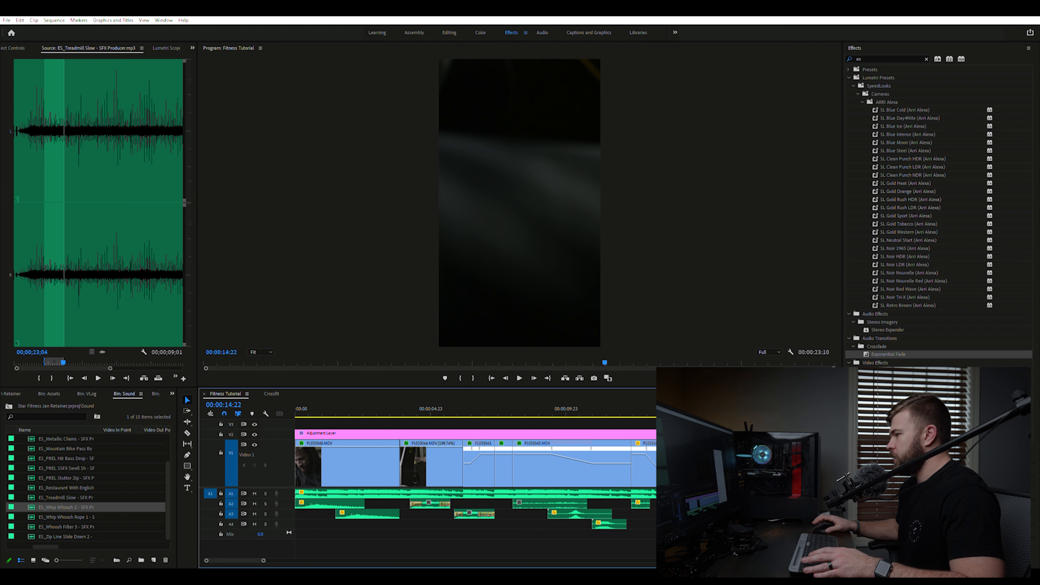
{"action": "left_click", "coordinate": [741, 446]}
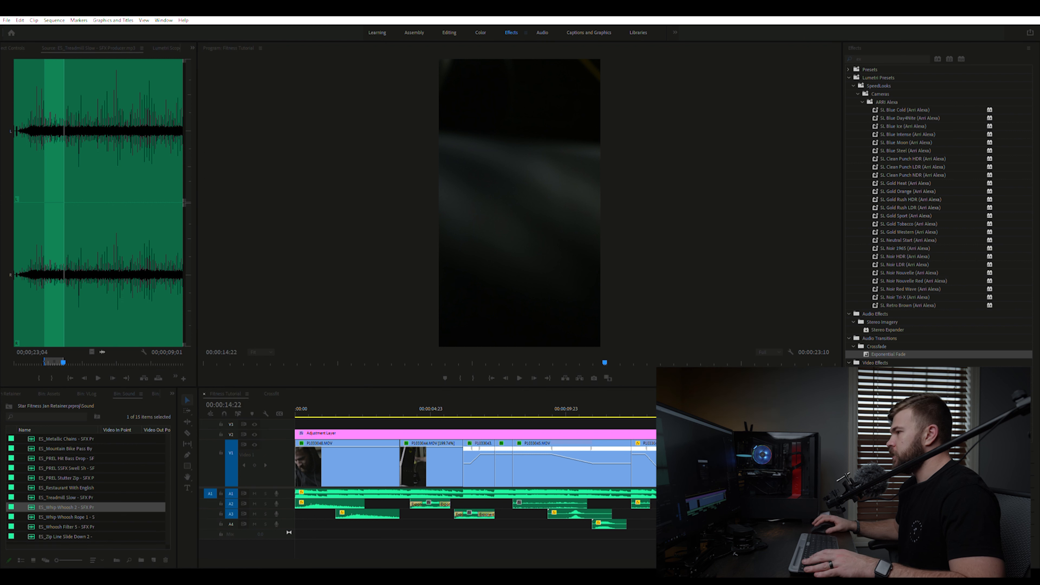
{"action": "key", "text": "Return"}
{"action": "key", "text": "space"}
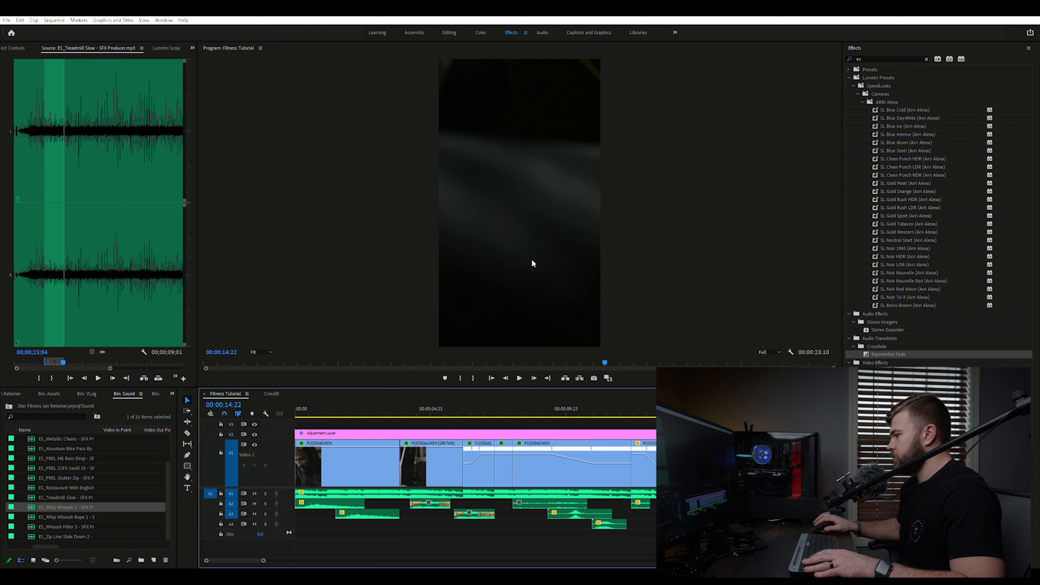
- Raise the second treadmill section's volume level to 15.0 dB and mute the A1 music track
{"action": "left_click", "coordinate": [24, 42]}
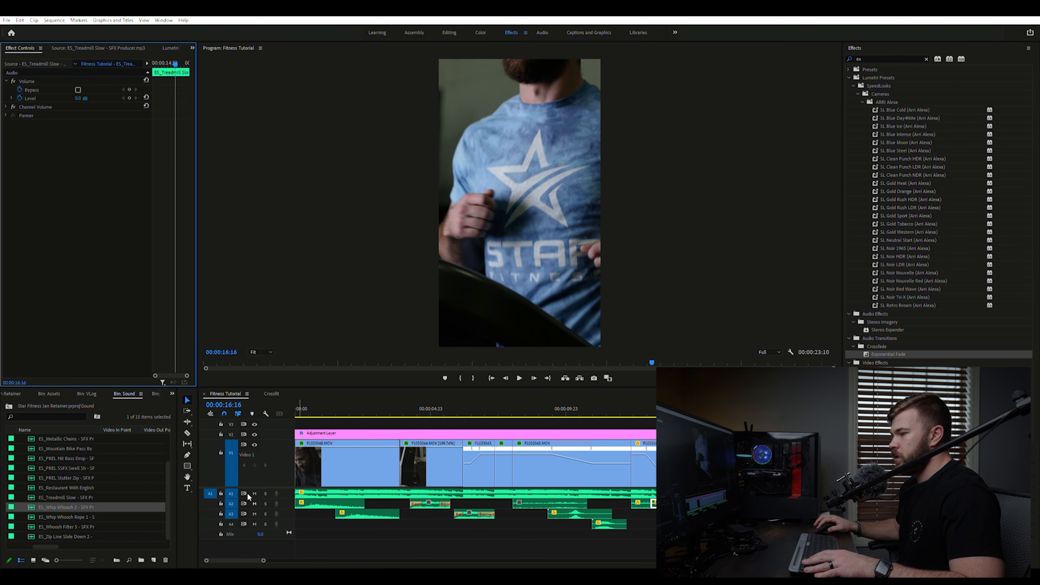
{"action": "left_click", "coordinate": [255, 493]}
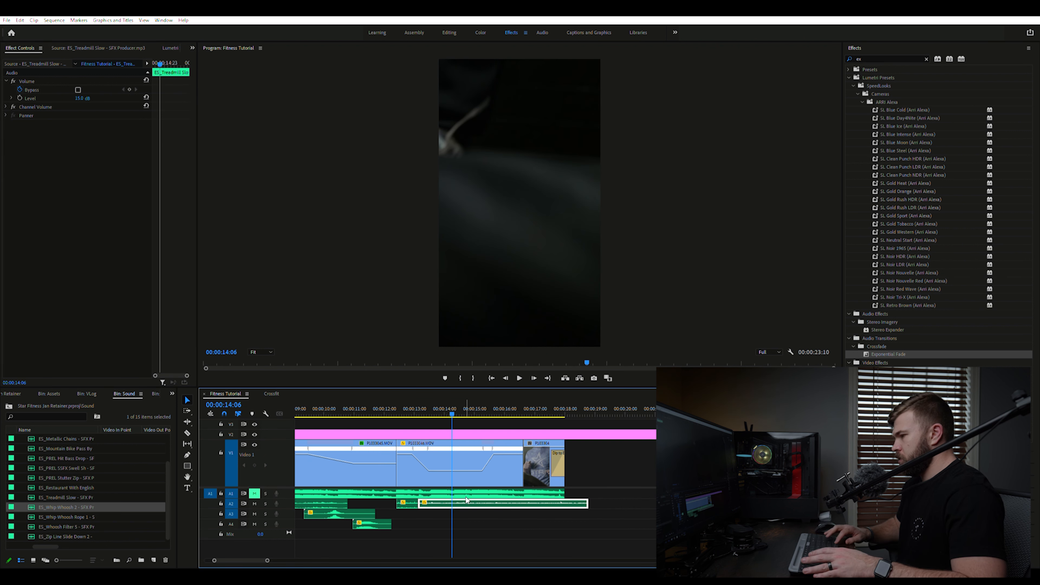
- Move the second treadmill section to A3, starting at about 00:00:12:22, and play it with the sixth clip
{"action": "left_click_drag", "start_coordinate": [475, 511], "coordinate": [470, 507]}
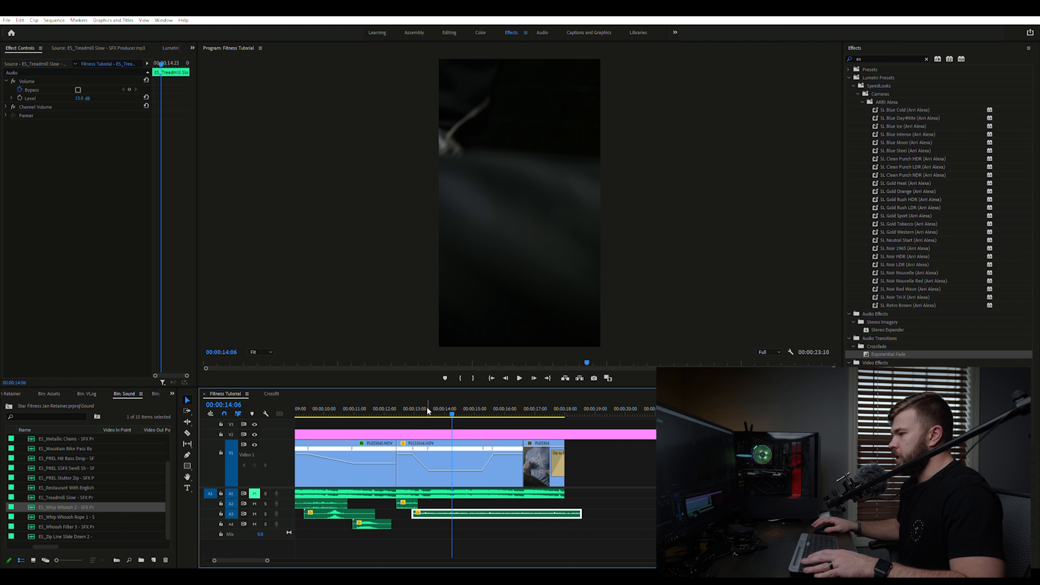
{"action": "left_click", "coordinate": [416, 405]}
{"action": "key", "text": "space"}
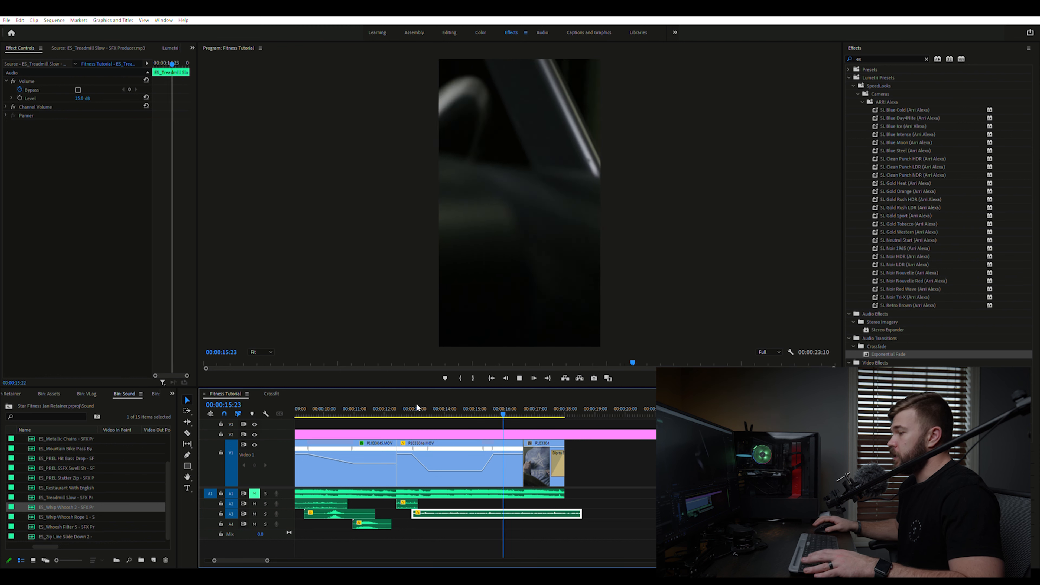
{"action": "key", "text": "space"}
- Trim the end of the A3 treadmill section to about 00:00:15:05 and replay the sixth clip from its start
{"action": "left_click_drag", "start_coordinate": [585, 512], "coordinate": [485, 513]}
{"action": "key", "text": "Up"}
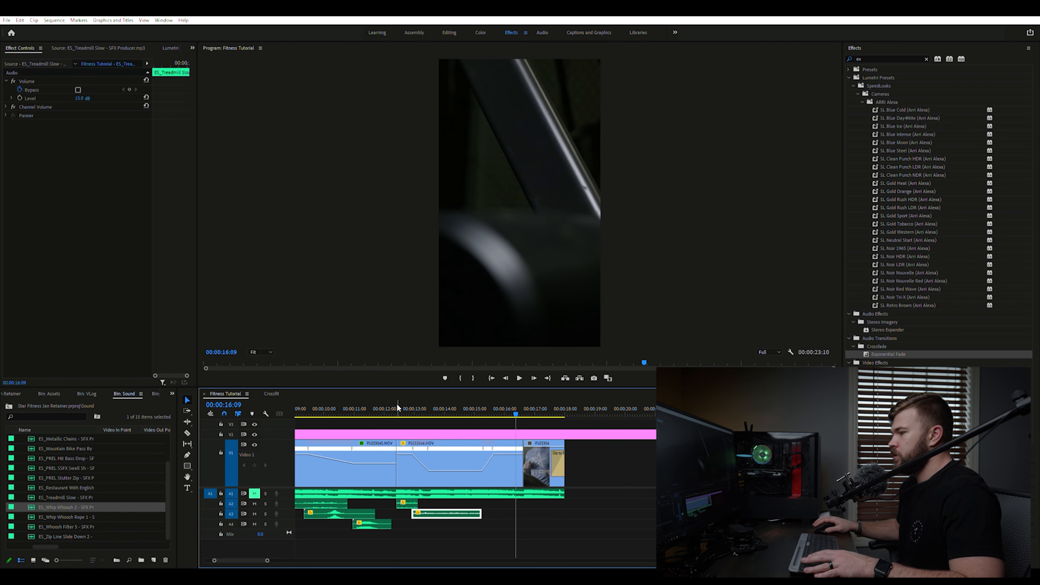
{"action": "left_click", "coordinate": [431, 442]}
{"action": "key", "text": "space"}
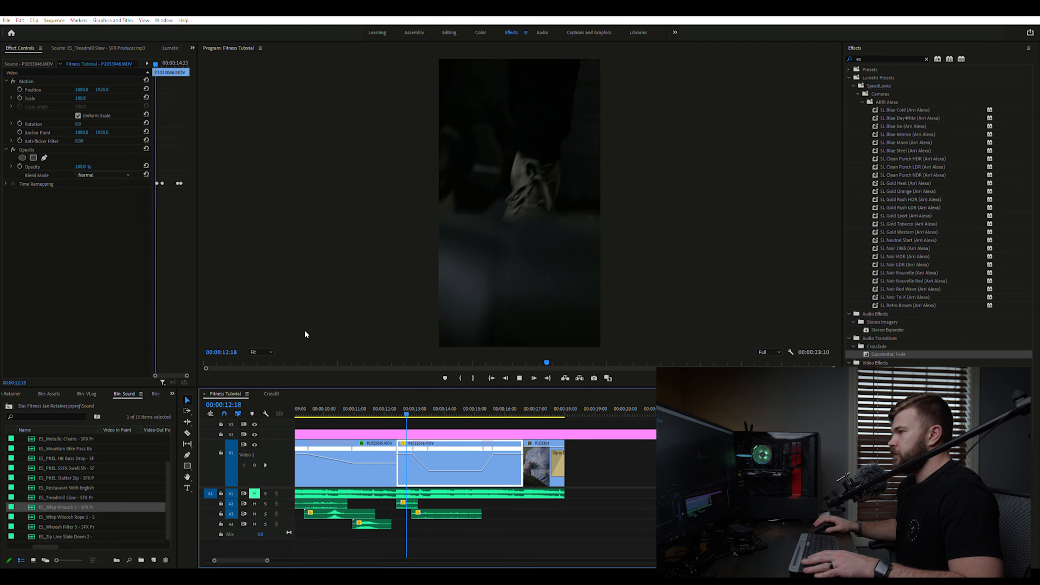
{"action": "key", "text": "space"}
- Slow the A3 treadmill section further with a clip speed change and trim its end to about 00:00:15:07
{"action": "left_click", "coordinate": [459, 513]}
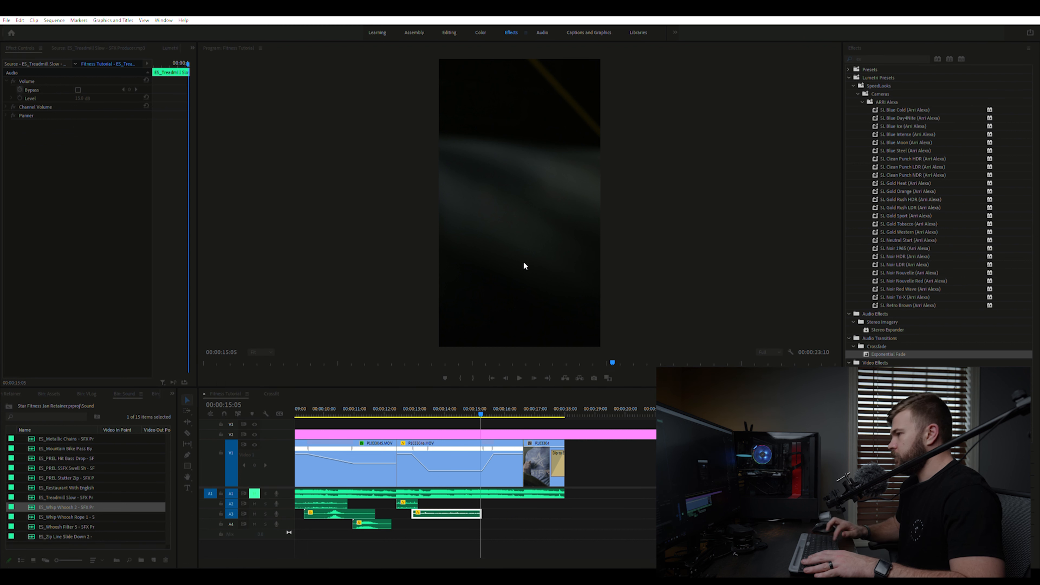
{"action": "key", "text": "Return"}
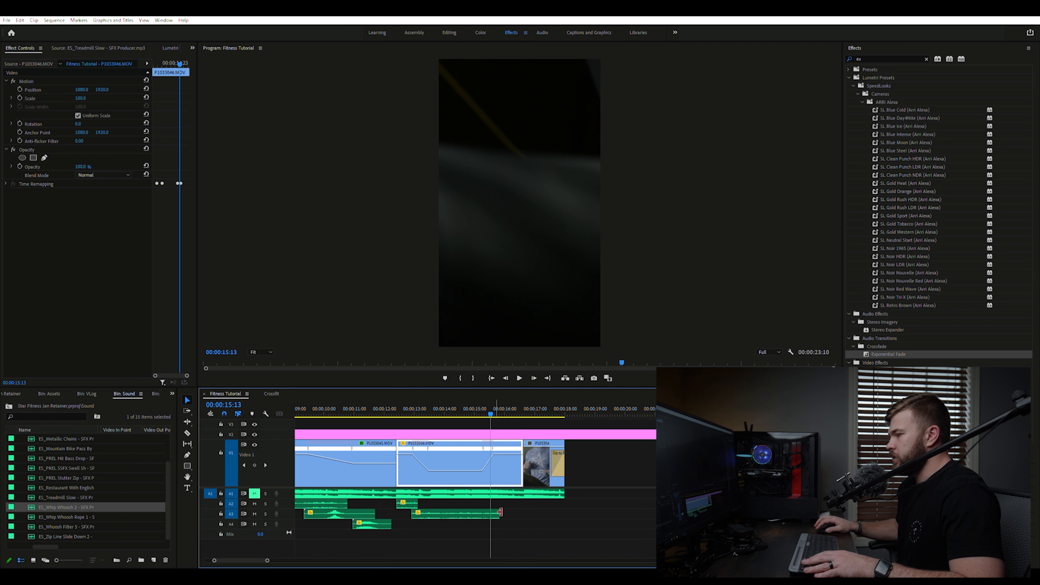
{"action": "left_click_drag", "start_coordinate": [500, 512], "coordinate": [485, 511]}
- Duplicate the short first treadmill sound on A2 to start at about 00:00:15:07, and play it with the sixth clip's ending
{"action": "left_click", "coordinate": [406, 503]}
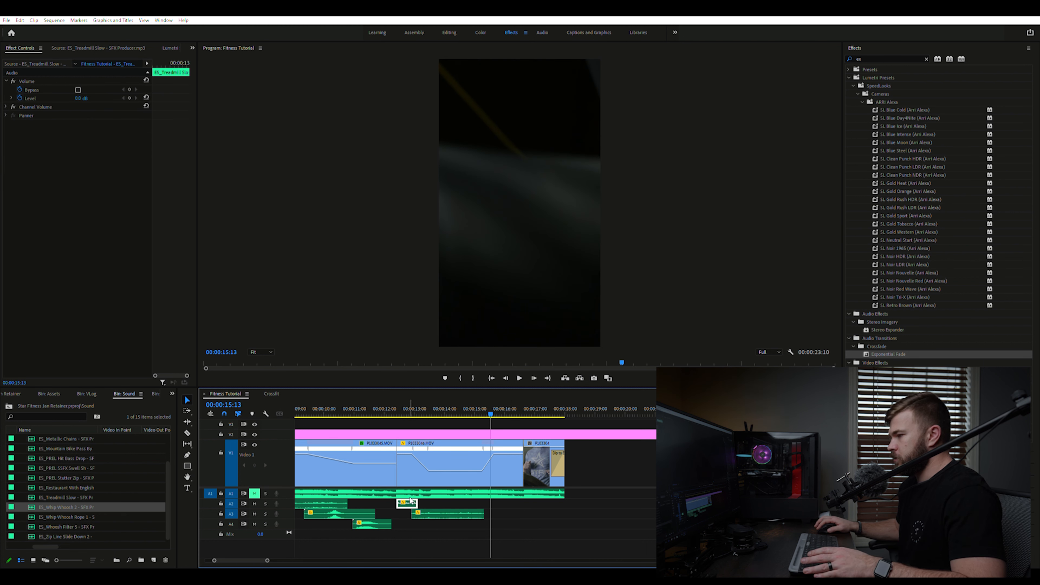
{"action": "left_click_drag", "start_coordinate": [410, 500], "coordinate": [494, 502]}
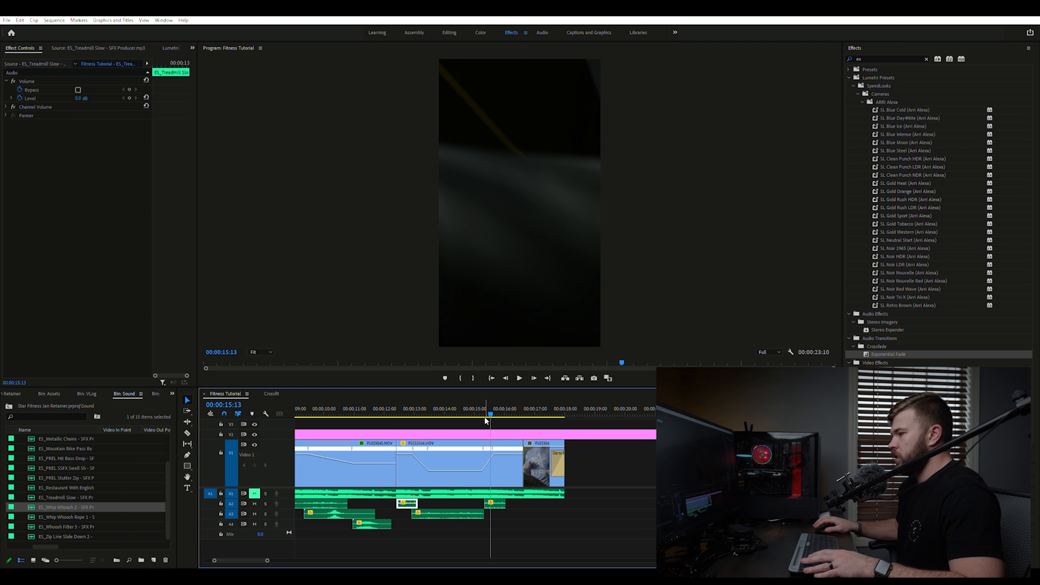
{"action": "key", "text": "space"}
{"action": "left_click", "coordinate": [507, 453]}
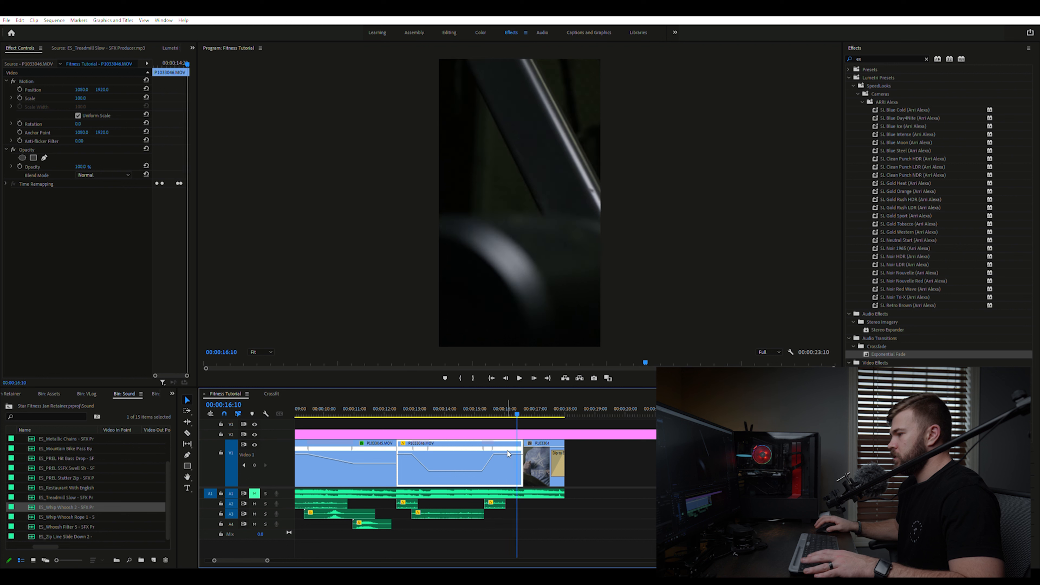
- Fit the three treadmill sections end to end on A2, extending the last one to the end of the sixth clip
{"action": "left_click_drag", "start_coordinate": [509, 502], "coordinate": [523, 502]}
{"action": "left_click", "coordinate": [469, 410]}
{"action": "left_click_drag", "start_coordinate": [470, 410], "coordinate": [510, 412]}
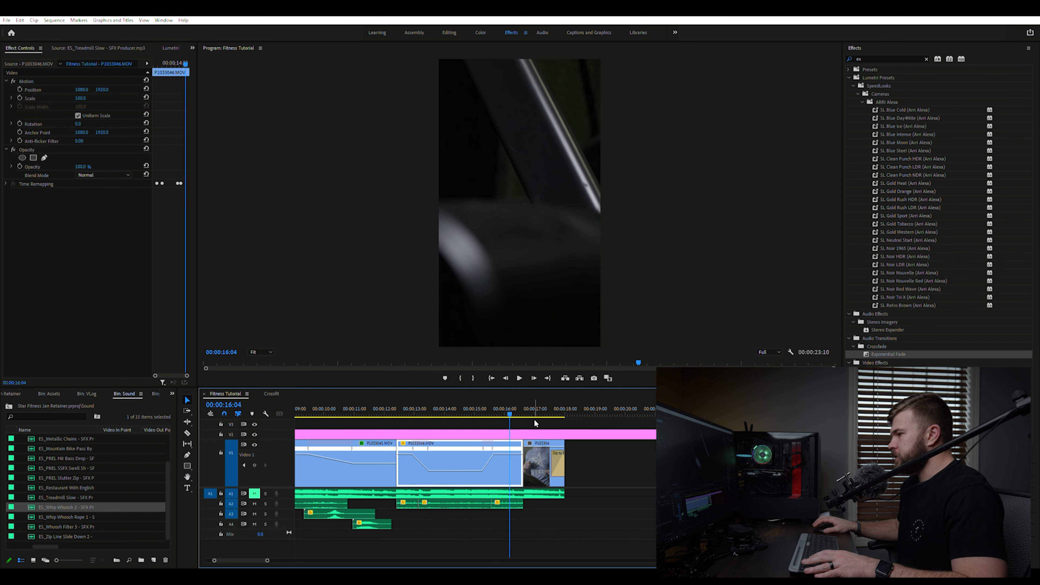
- Duplicate the slowed treadmill section on A2 beneath the final clip, ending with that clip, and play the closing fade
{"action": "left_click", "coordinate": [536, 409]}
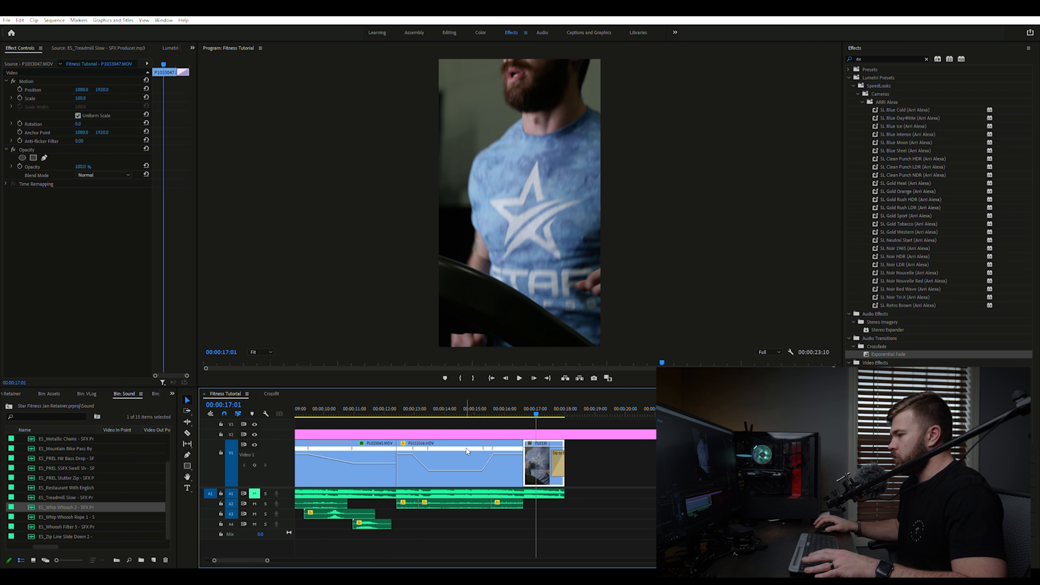
{"action": "left_click", "coordinate": [445, 499]}
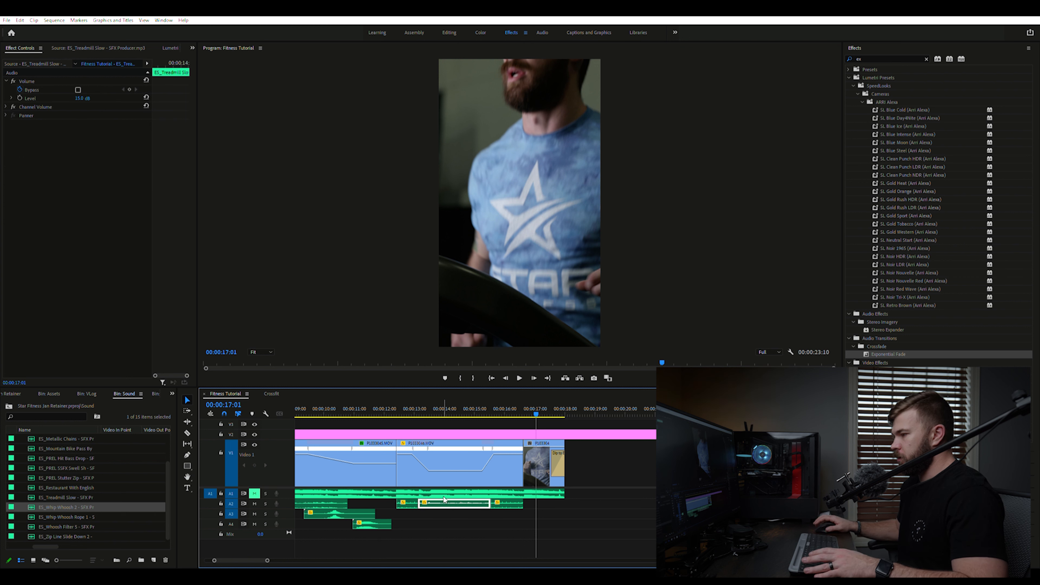
{"action": "left_click_drag", "start_coordinate": [445, 499], "coordinate": [564, 501]}
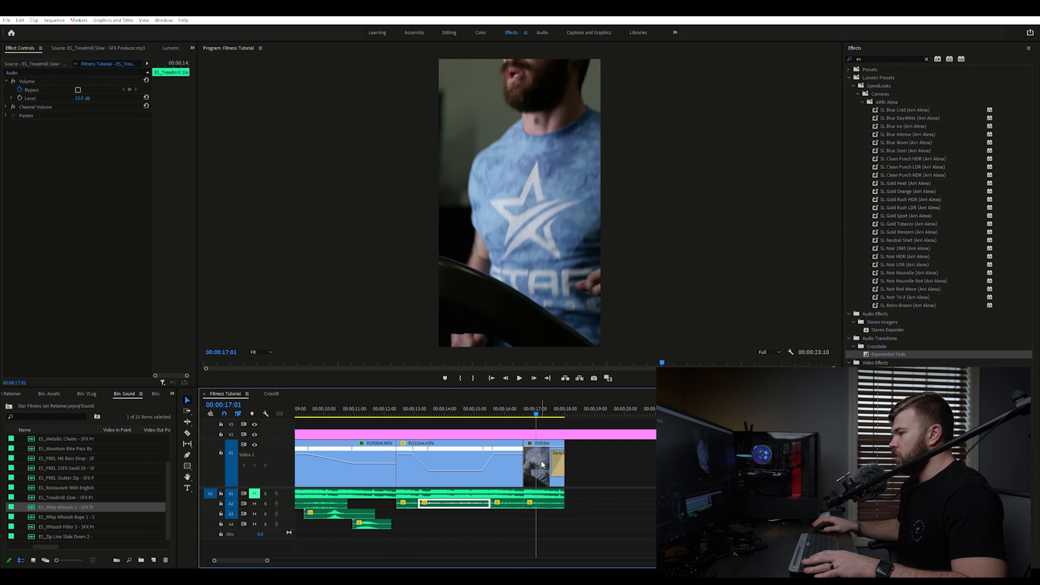
{"action": "left_click", "coordinate": [518, 406]}
{"action": "key", "text": "space"}
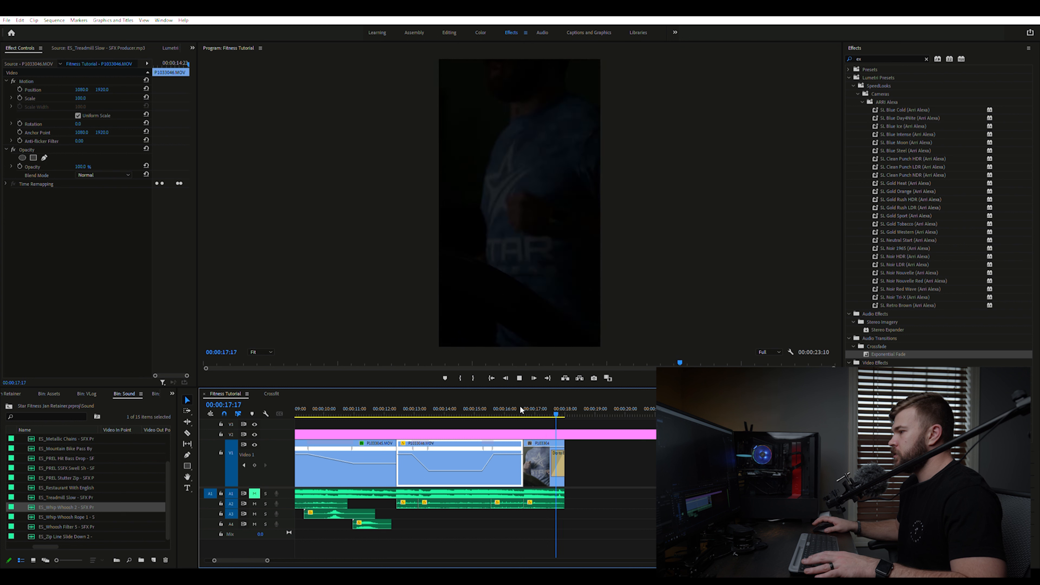
- Return the playhead through the edit points to the start of the sequence at 00:00:00:00
{"action": "key", "text": "Up"}
{"action": "key", "text": "Up"}
{"action": "key", "text": "Up"}
{"action": "key", "text": "Up"}
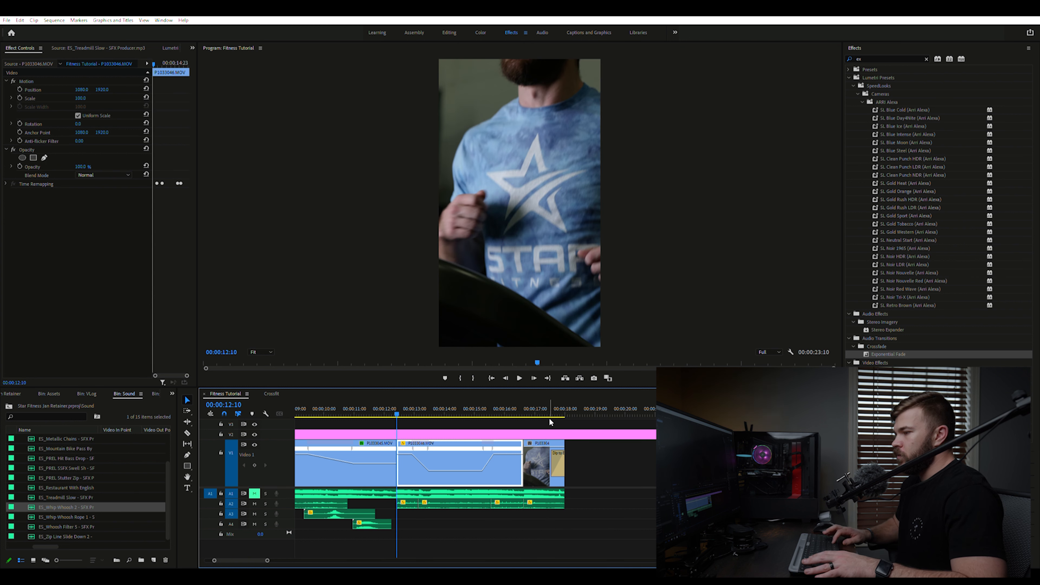
{"action": "key", "text": "Up"}
{"action": "key", "text": "Up"}
{"action": "key", "text": "Up"}
{"action": "key", "text": "Up"}
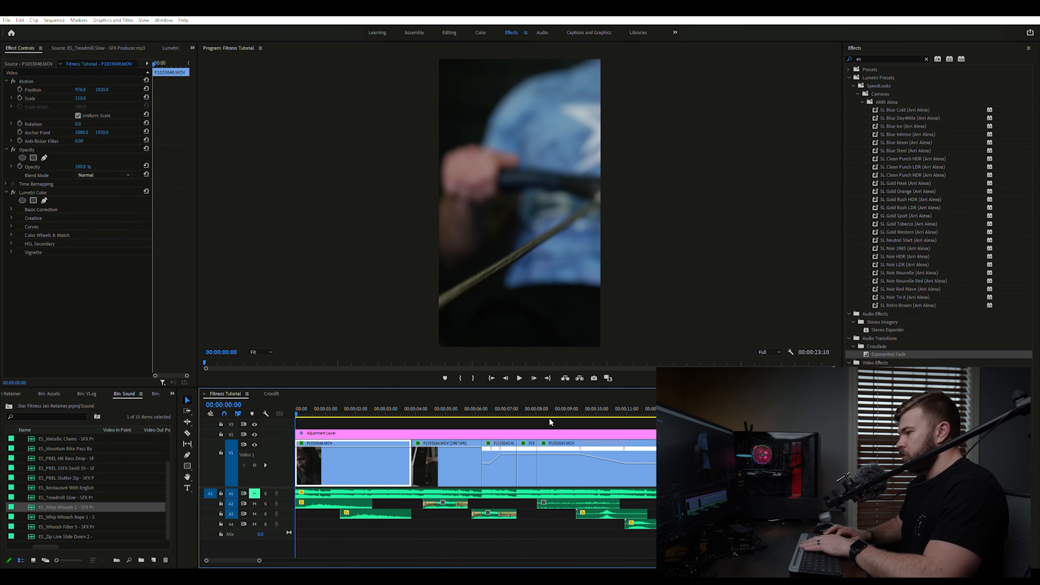
- Apply Exponential Fades to the start and end of the first sound on A2 and to the start of the first sound on A3
{"action": "key", "text": "backslash"}
{"action": "key", "text": "equal"}
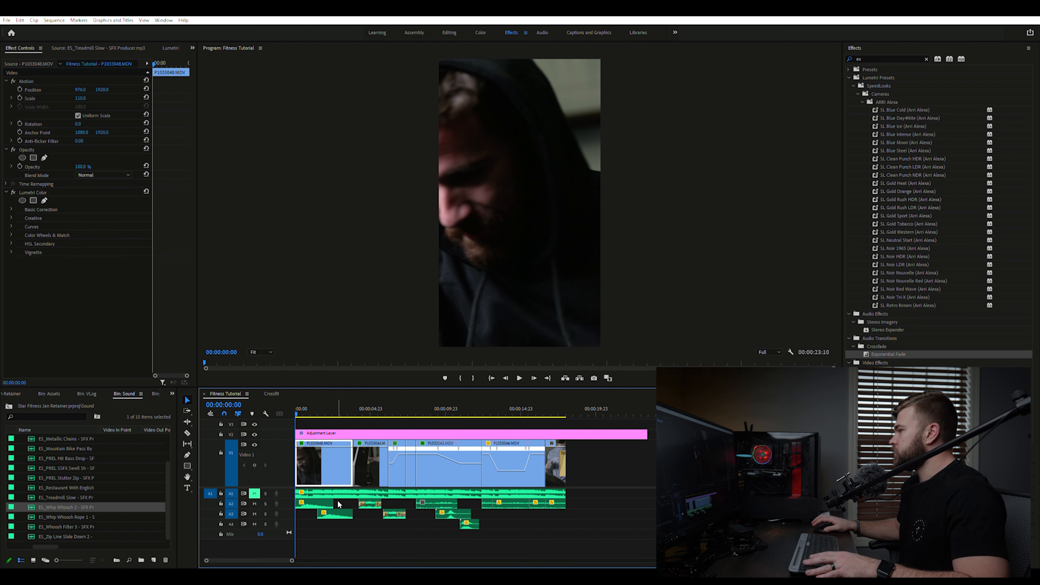
{"action": "left_click_drag", "start_coordinate": [891, 353], "coordinate": [323, 511]}
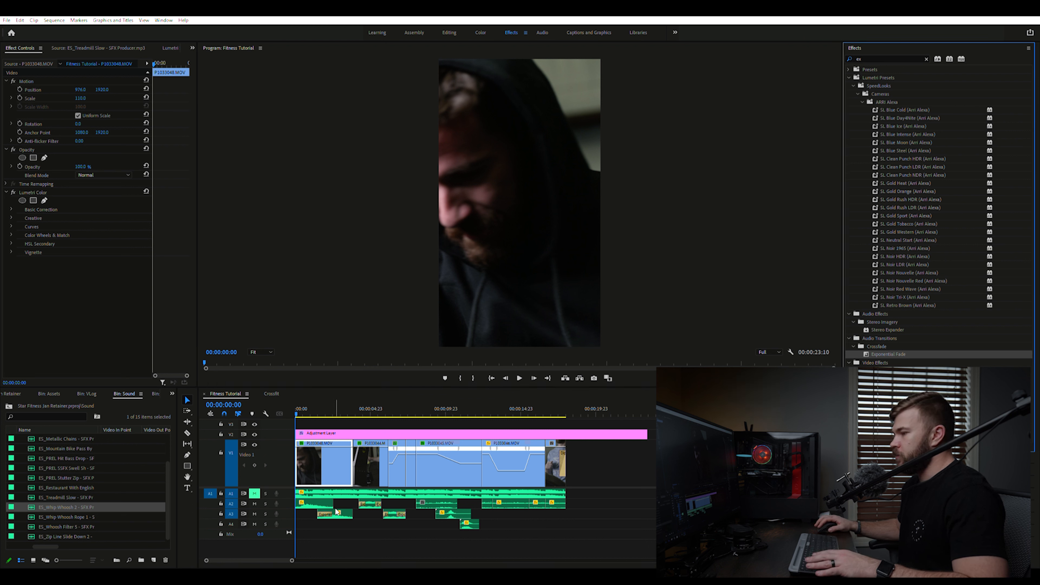
{"action": "left_click", "coordinate": [305, 502]}
{"action": "left_click_drag", "start_coordinate": [328, 510], "coordinate": [329, 511]}
{"action": "left_click", "coordinate": [894, 343]}
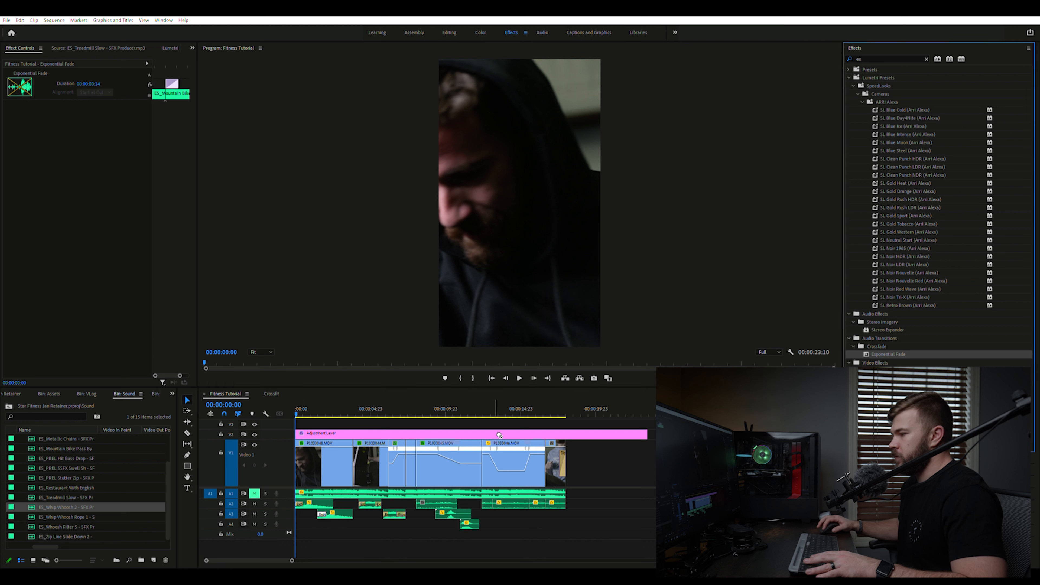
{"action": "left_click", "coordinate": [329, 503]}
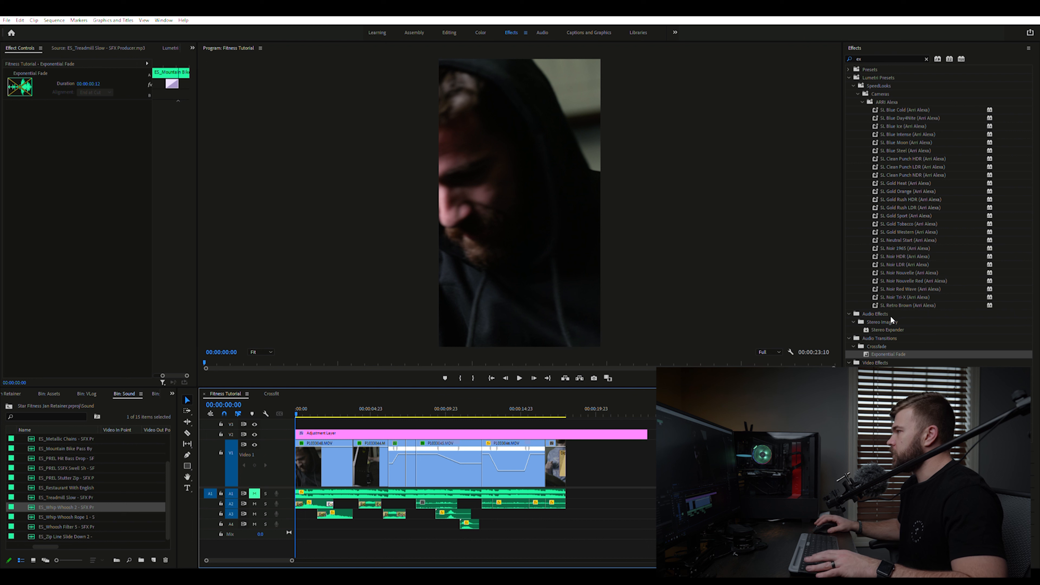
- Find the Constant Power transition and apply it as a crossfade at each of the three joins between the treadmill sections on A2
{"action": "left_click", "coordinate": [851, 58]}
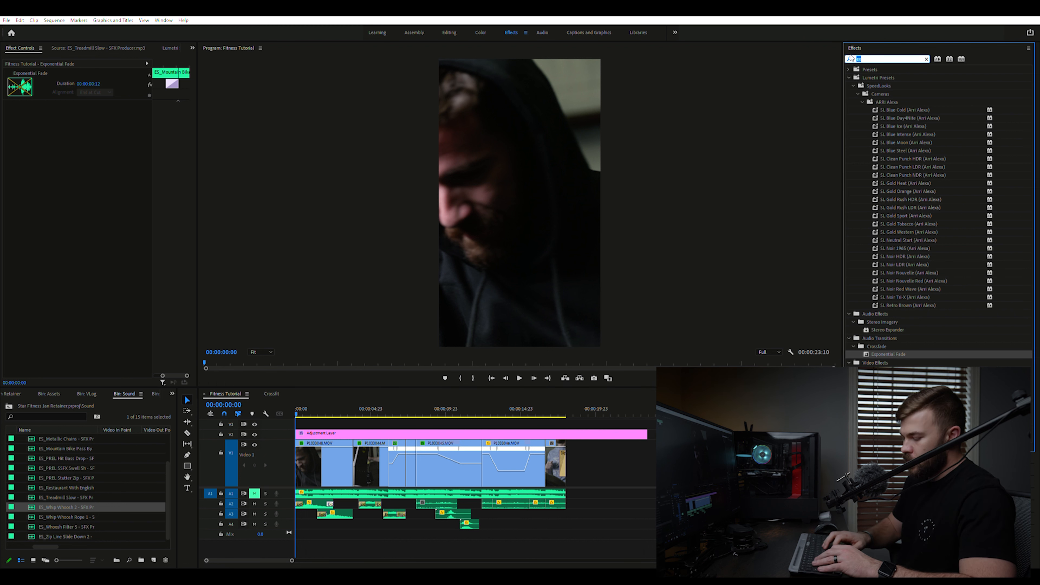
{"action": "type", "text": "con"}
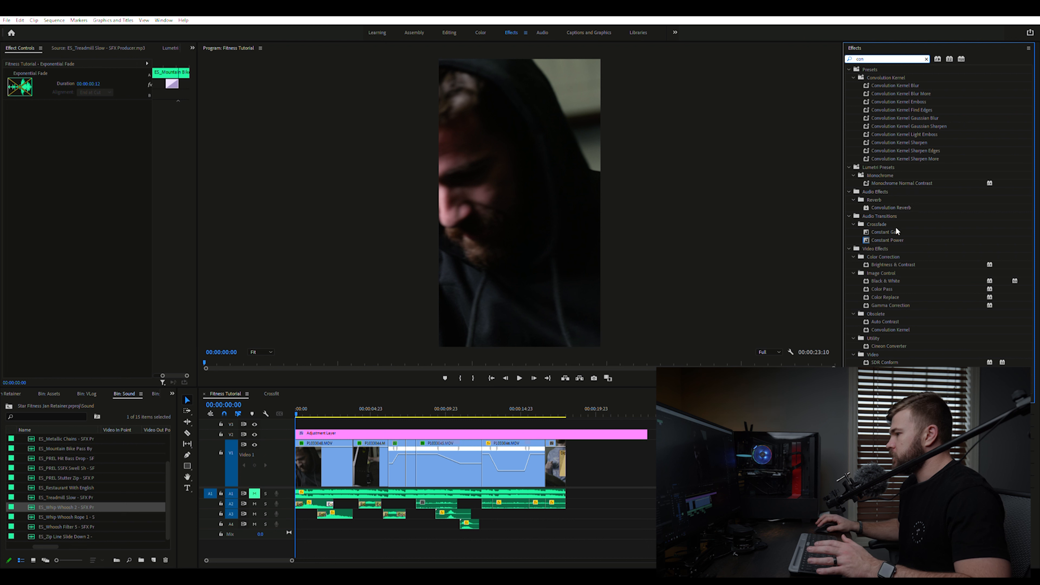
{"action": "left_click", "coordinate": [893, 238]}
{"action": "left_click_drag", "start_coordinate": [493, 501], "coordinate": [494, 502]}
{"action": "left_click_drag", "start_coordinate": [894, 237], "coordinate": [532, 502]}
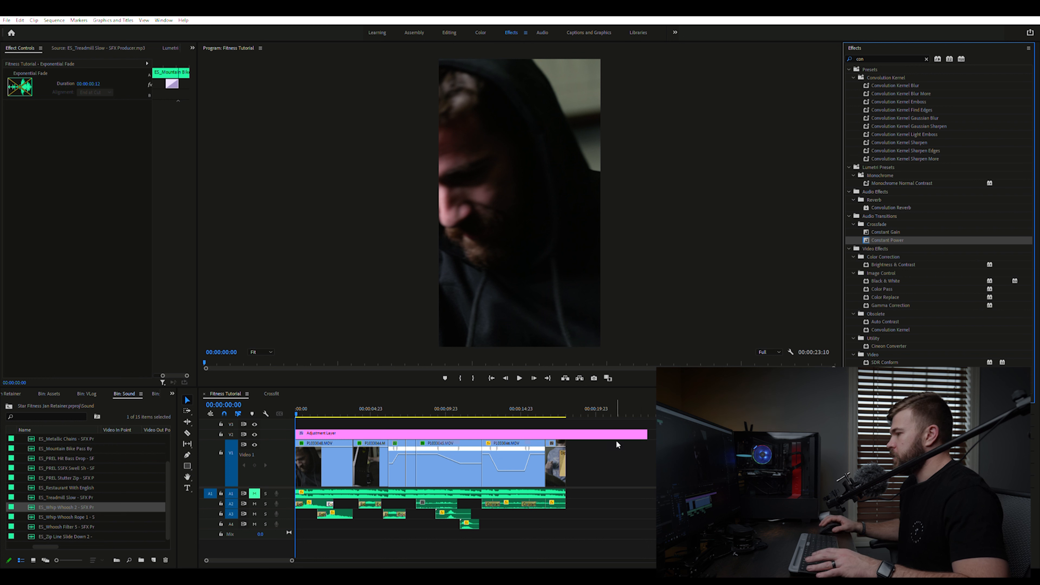
{"action": "left_click", "coordinate": [529, 502]}
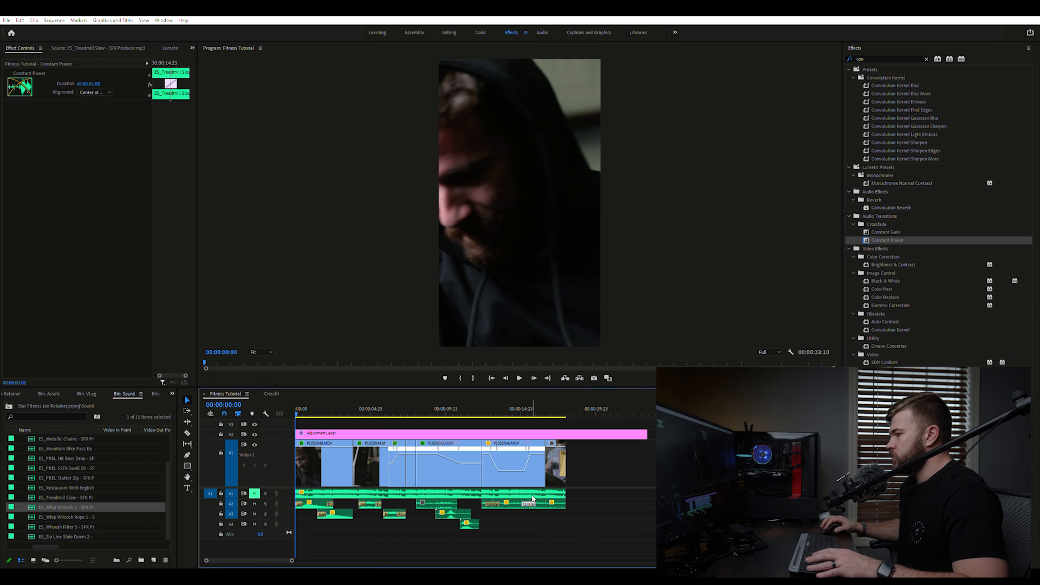
{"action": "left_click", "coordinate": [894, 239]}
{"action": "left_click_drag", "start_coordinate": [548, 503], "coordinate": [546, 503]}
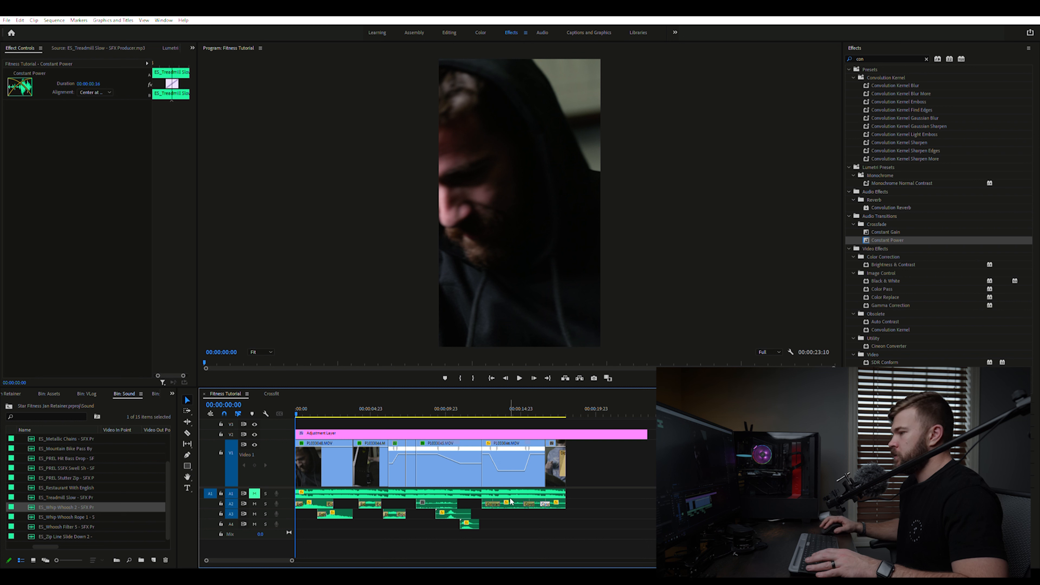
- Play the passage leading into the fifth clip, and apply an Exponential Fade to the start of the A2 sound beneath that clip
{"action": "left_click", "coordinate": [413, 407]}
{"action": "left_click_drag", "start_coordinate": [413, 405], "coordinate": [415, 403]}
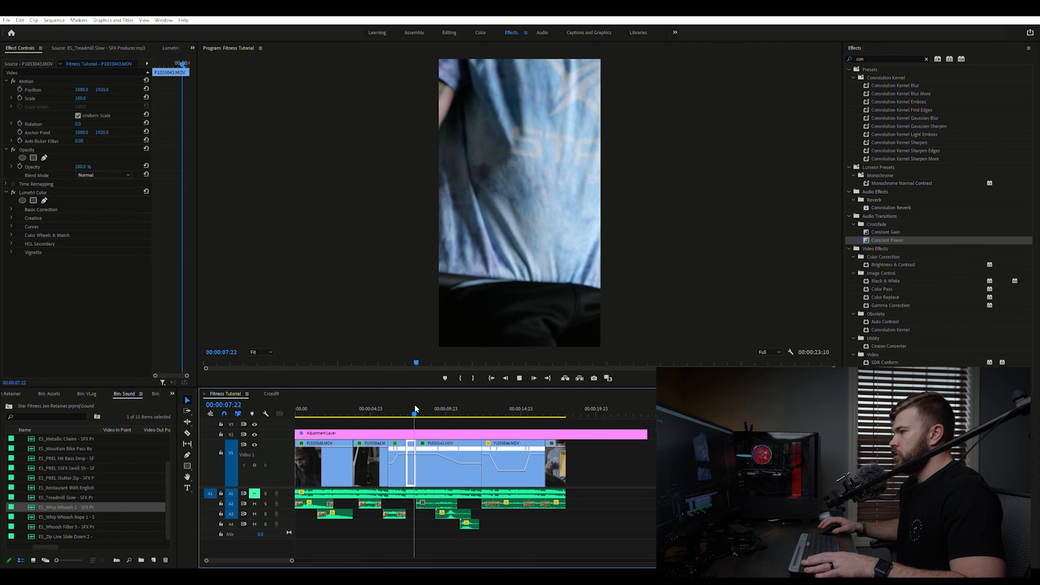
{"action": "key", "text": "space"}
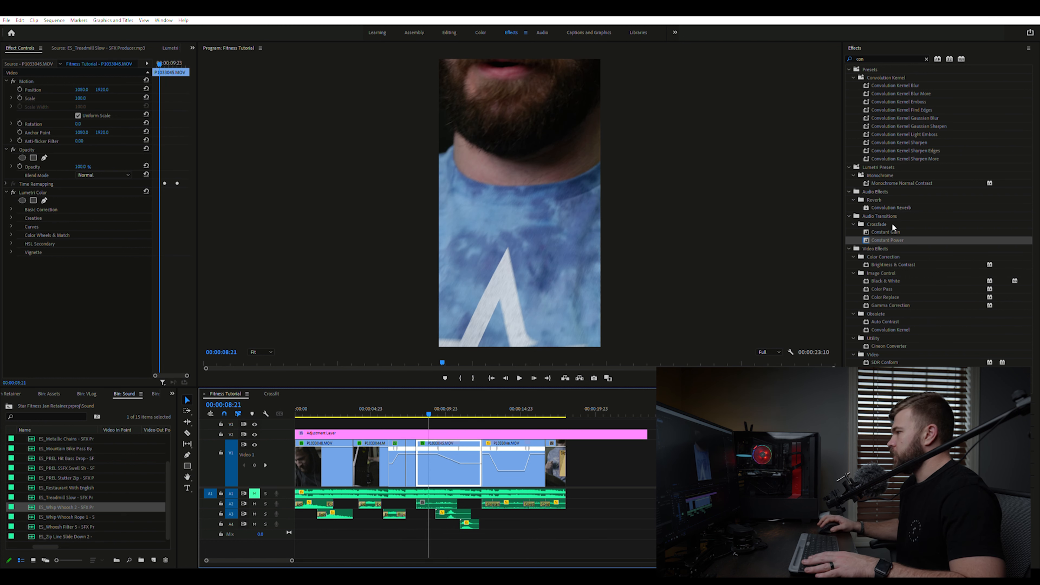
{"action": "left_click", "coordinate": [898, 59]}
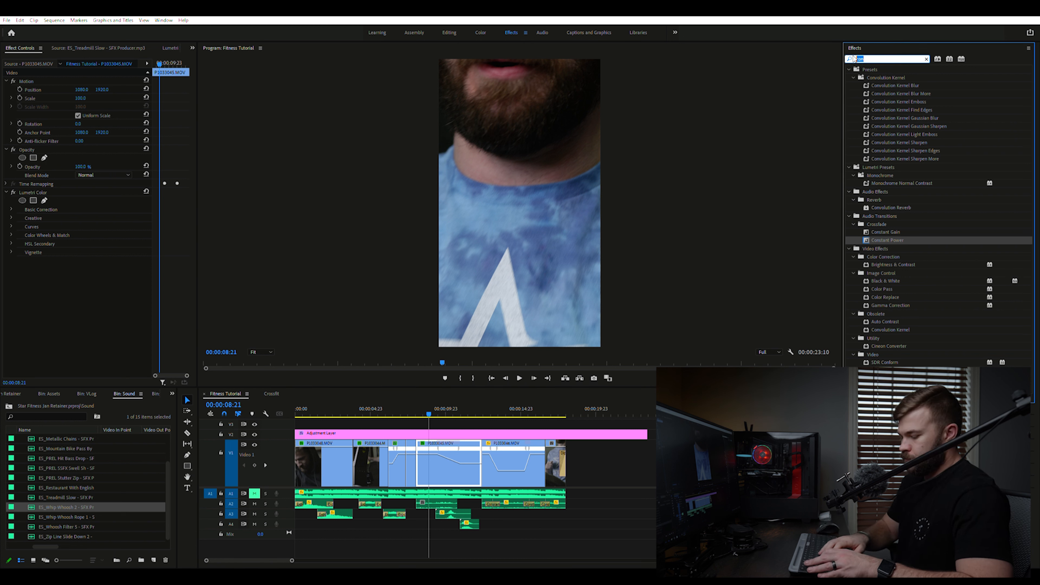
{"action": "type", "text": "fade"}
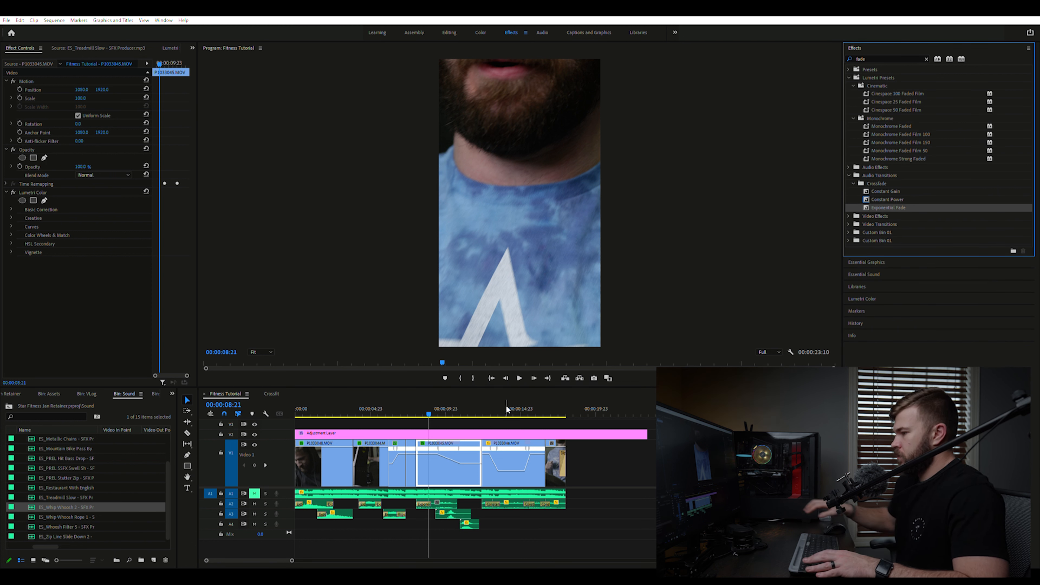
- Play to the end of the fifth clip, and set the volume level of the bullwhip crack sound on A4 to -3 dB
{"action": "key", "text": "space"}
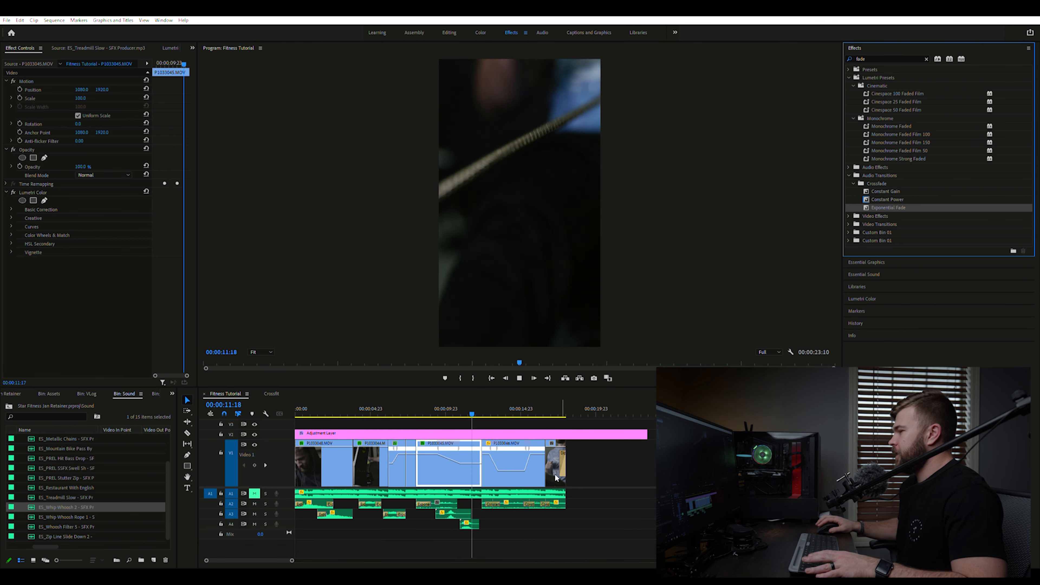
{"action": "key", "text": "space"}
{"action": "left_click", "coordinate": [469, 524]}
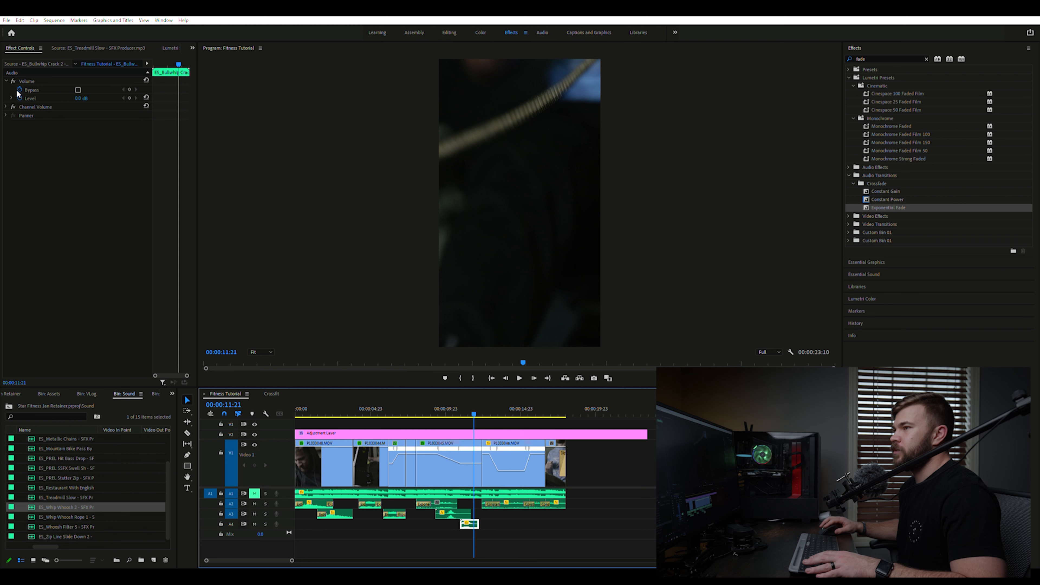
{"action": "left_click", "coordinate": [81, 97]}
{"action": "type", "text": "-3"}
{"action": "key", "text": "Return"}
- Play the sound mix from the fifth clip through the closing fade, and return the playhead to 00:00:00:00
{"action": "key", "text": "space"}
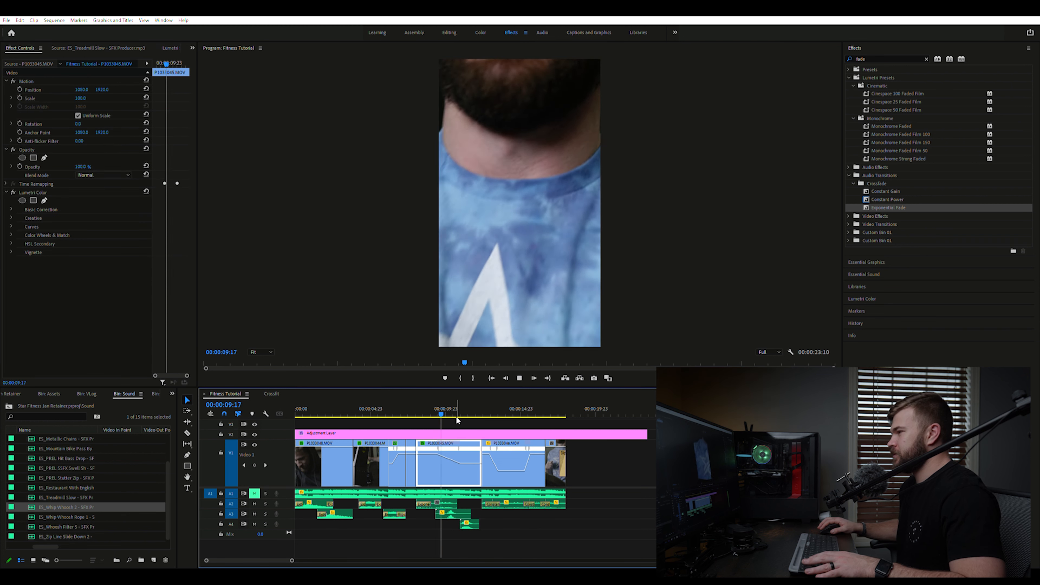
{"action": "left_click", "coordinate": [457, 417]}
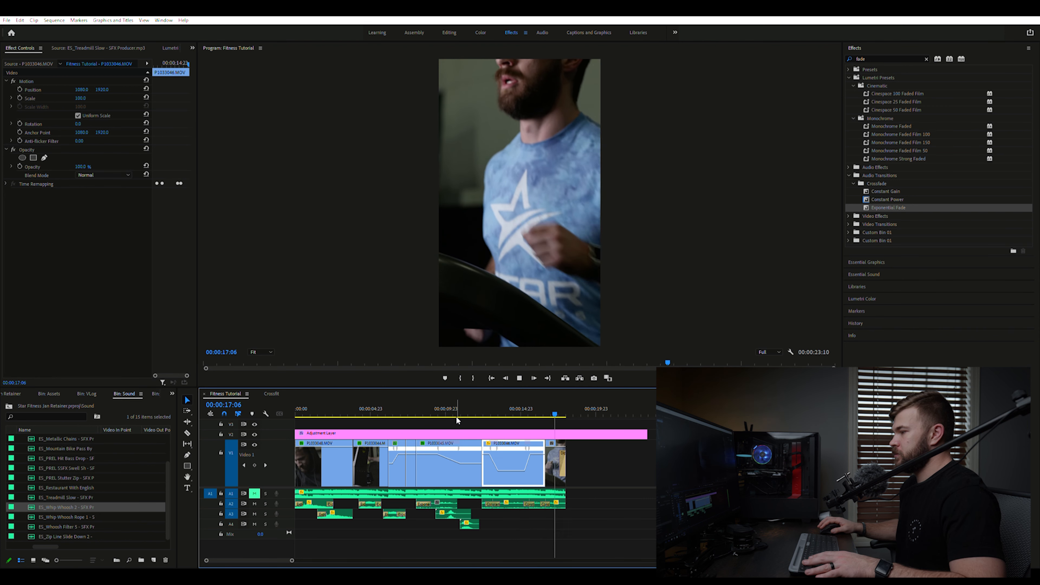
{"action": "key", "text": "space"}
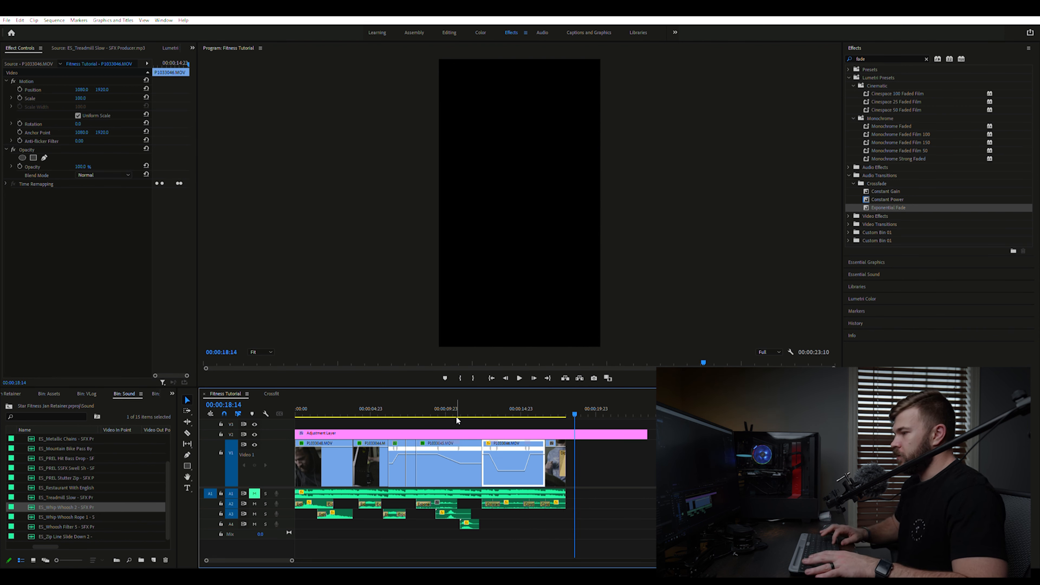
{"action": "key", "text": "Up"}
{"action": "key", "text": "Up"}
{"action": "key", "text": "Up"}
{"action": "key", "text": "Up"}
{"action": "key", "text": "Up"}
{"action": "key", "text": "Up"}
{"action": "key", "text": "Up"}
{"action": "key", "text": "Up"}
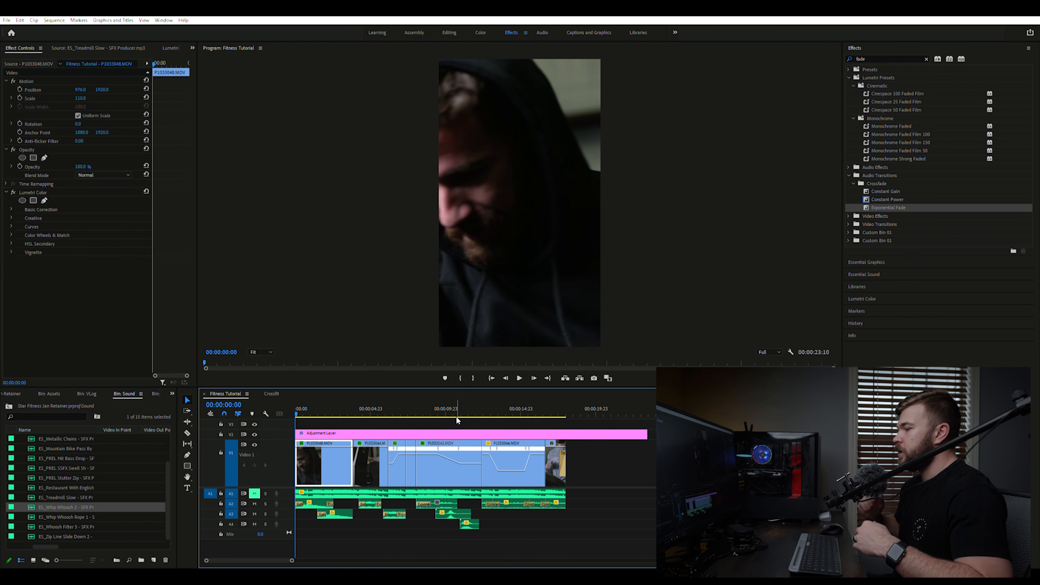
- Select the adjustment layer on V2 above the clips
{"action": "left_click", "coordinate": [451, 428]}
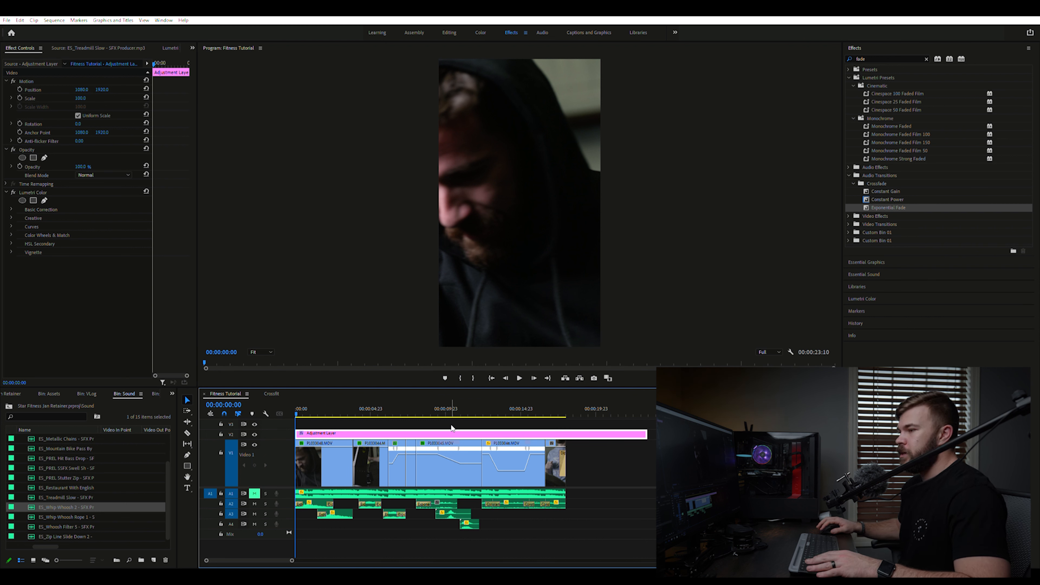